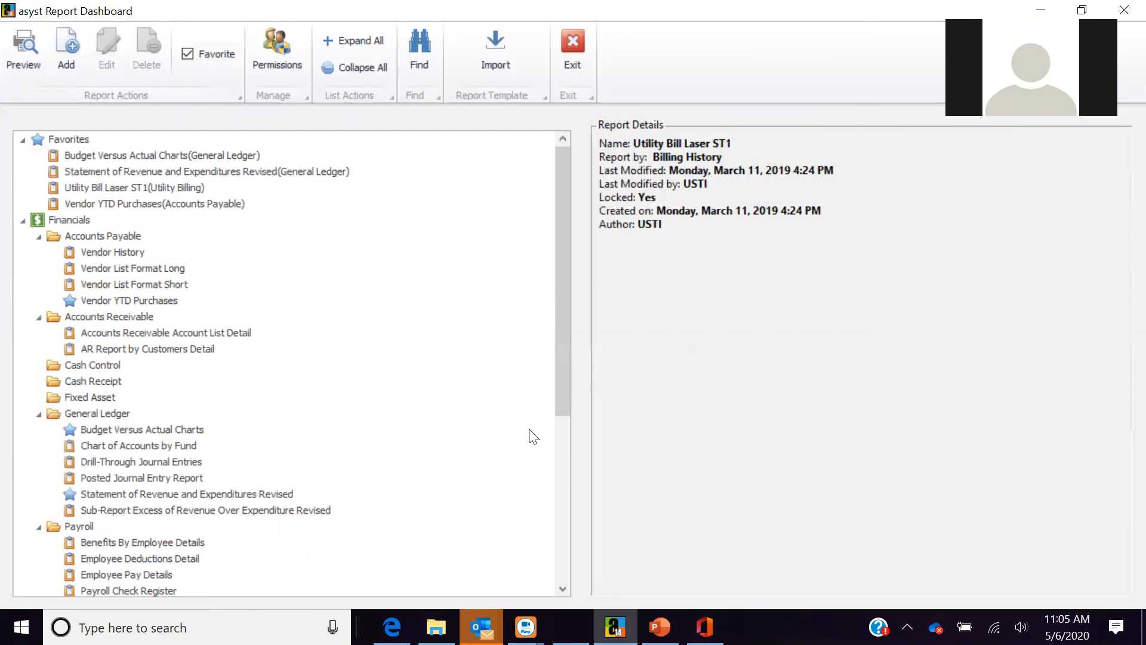
- Scroll the report tree down and back, then bring up the empty report search bar
{"action": "scroll", "coordinate": [519, 490], "scroll_direction": "down", "scroll_amount": 3}
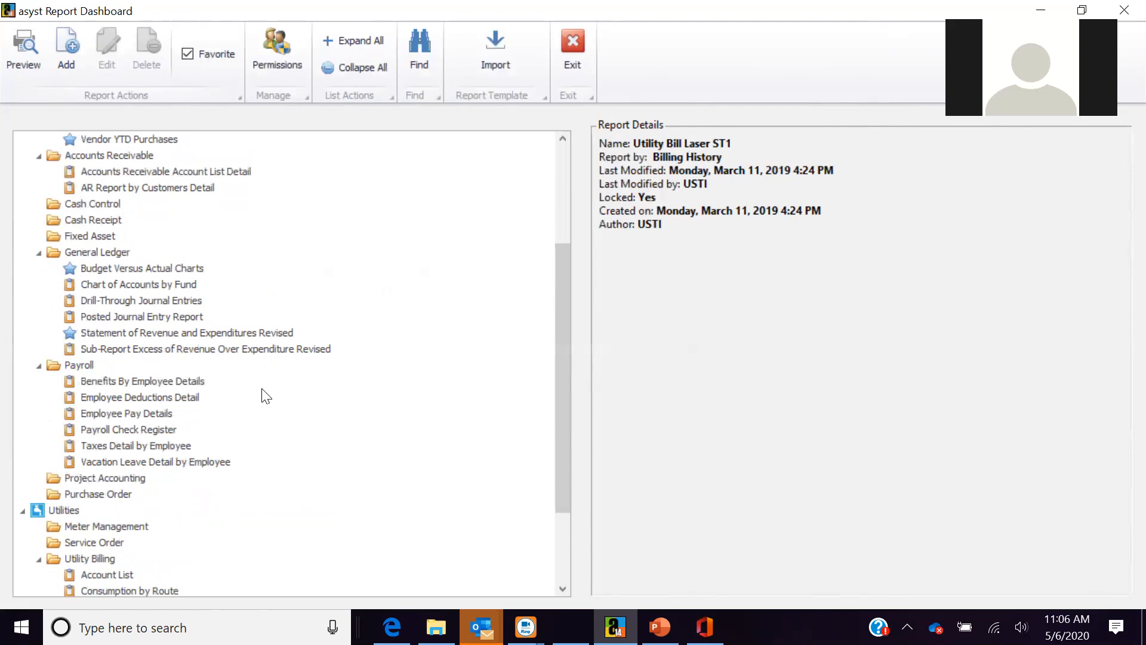
{"action": "left_click_drag", "start_coordinate": [564, 484], "coordinate": [572, 431]}
{"action": "left_click_drag", "start_coordinate": [595, 282], "coordinate": [596, 282]}
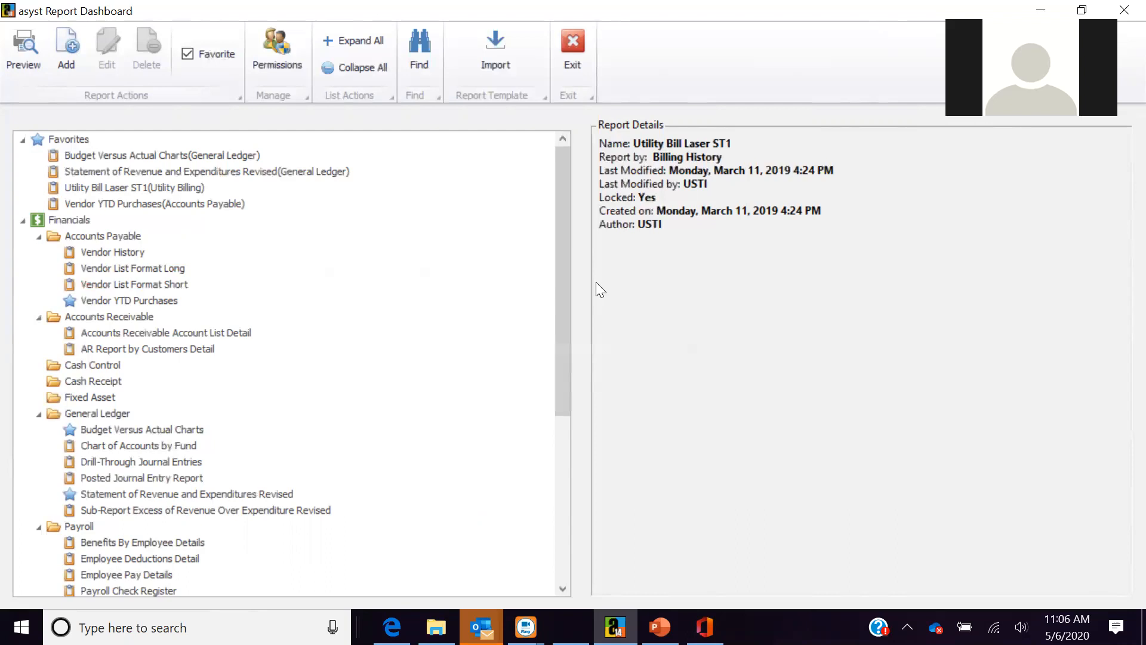
{"action": "left_click", "coordinate": [422, 68]}
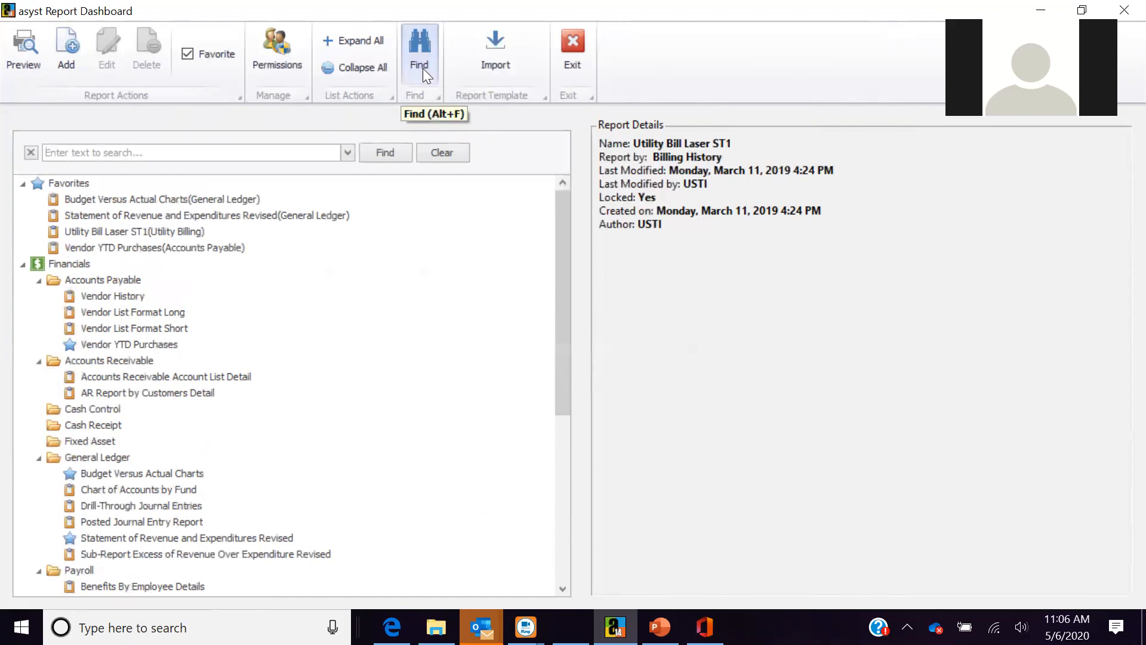
- Filter reports by 'vendor', clear the search, then select Vendor YTD Purchases (Accounts Payable) in Favorites
{"action": "type", "text": "vendor"}
{"action": "key", "text": "Return"}
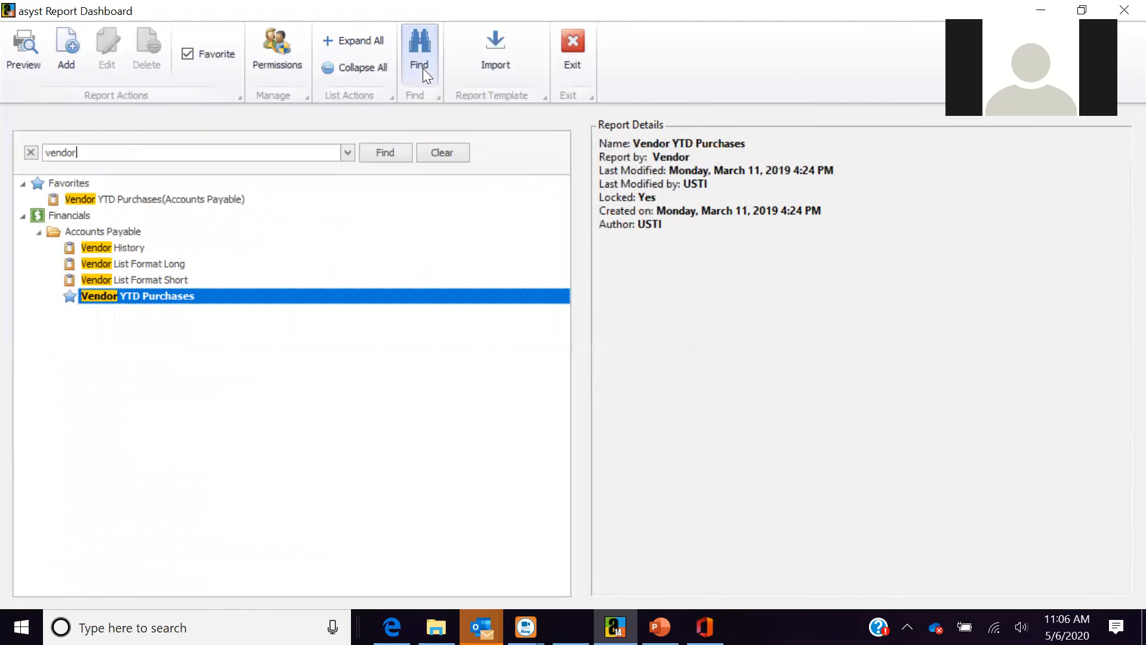
{"action": "left_click", "coordinate": [437, 154]}
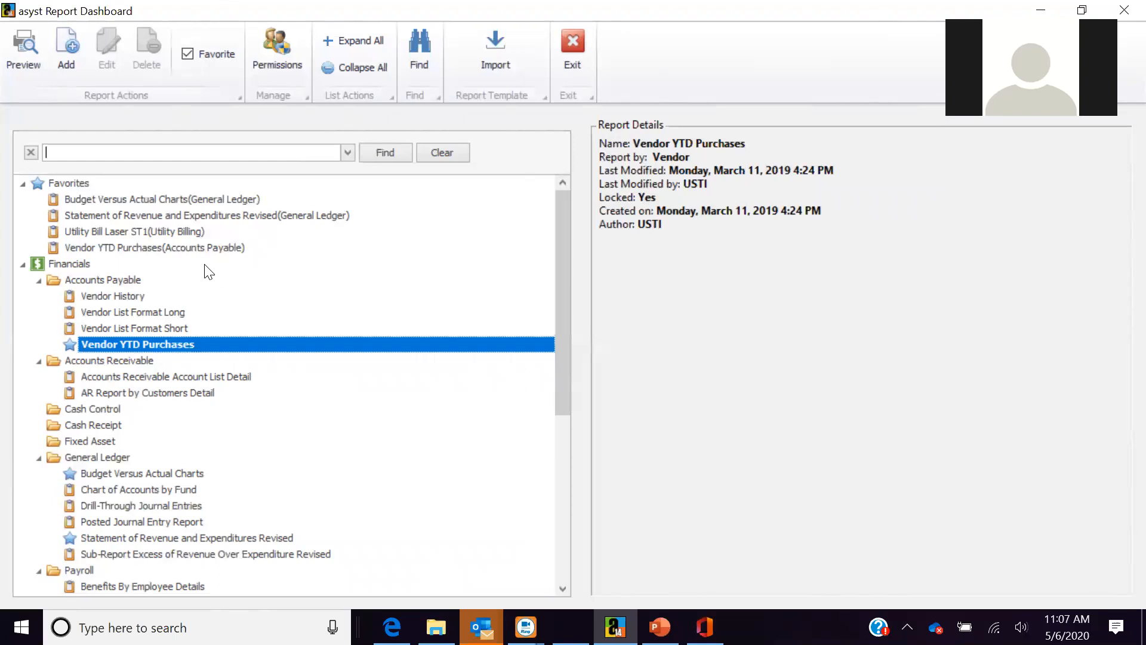
{"action": "left_click", "coordinate": [203, 247]}
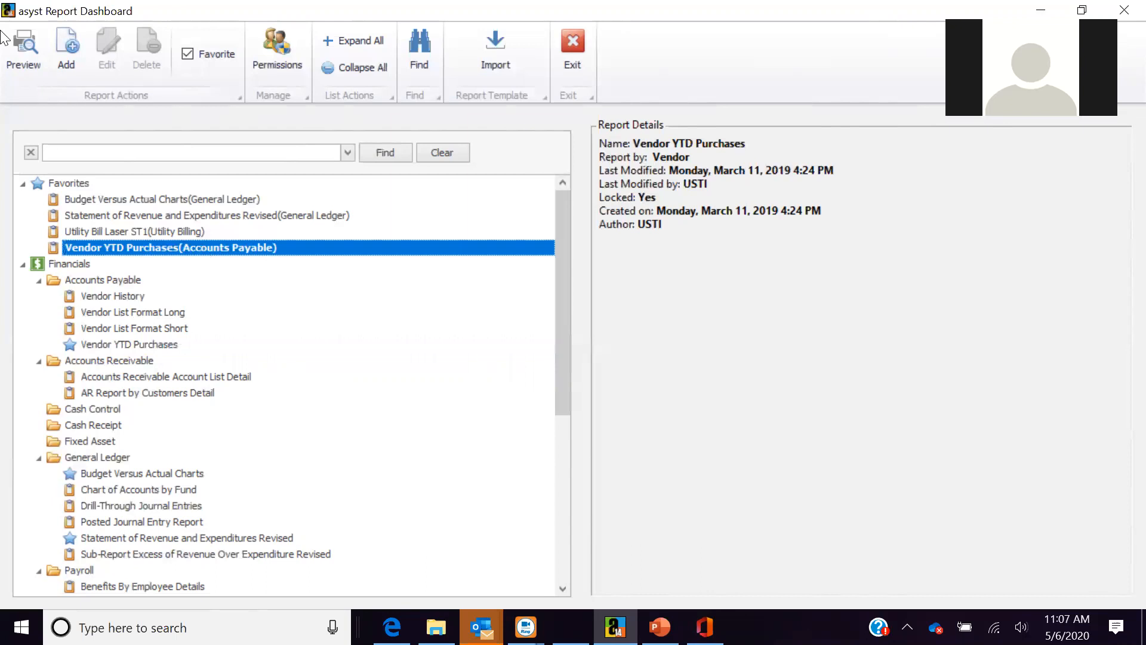
- Preview Vendor YTD Purchases for fiscal year 2018, vendors Ace Office Supply through Luckies Gas and Grocery
{"action": "left_click", "coordinate": [24, 47]}
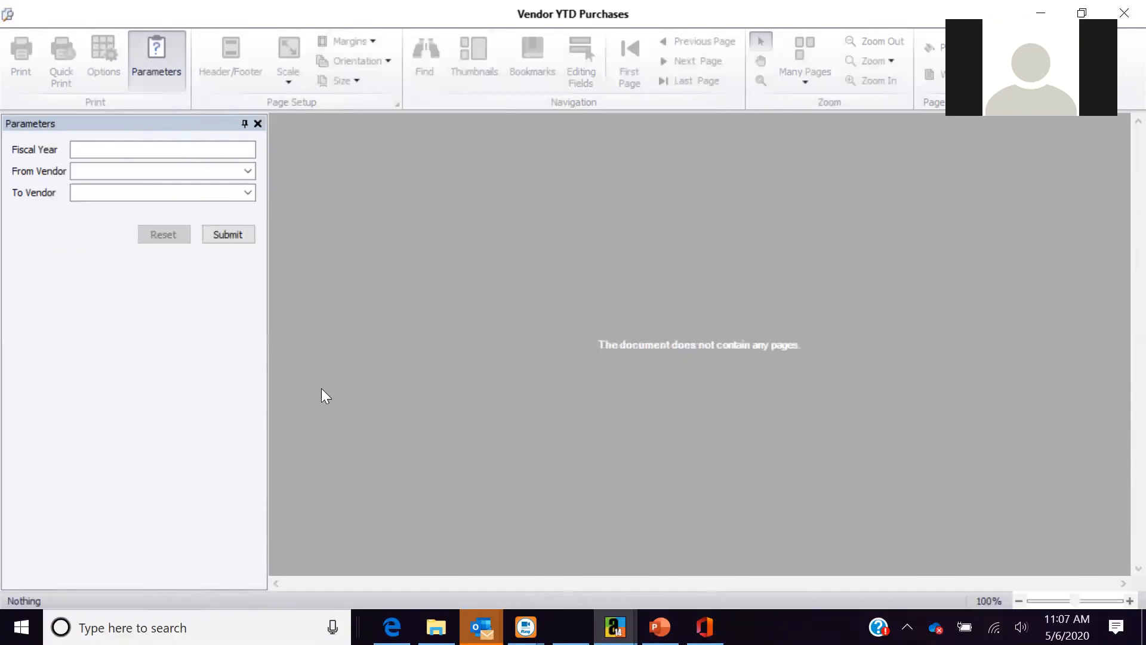
{"action": "left_click", "coordinate": [133, 150]}
{"action": "type", "text": "201"}
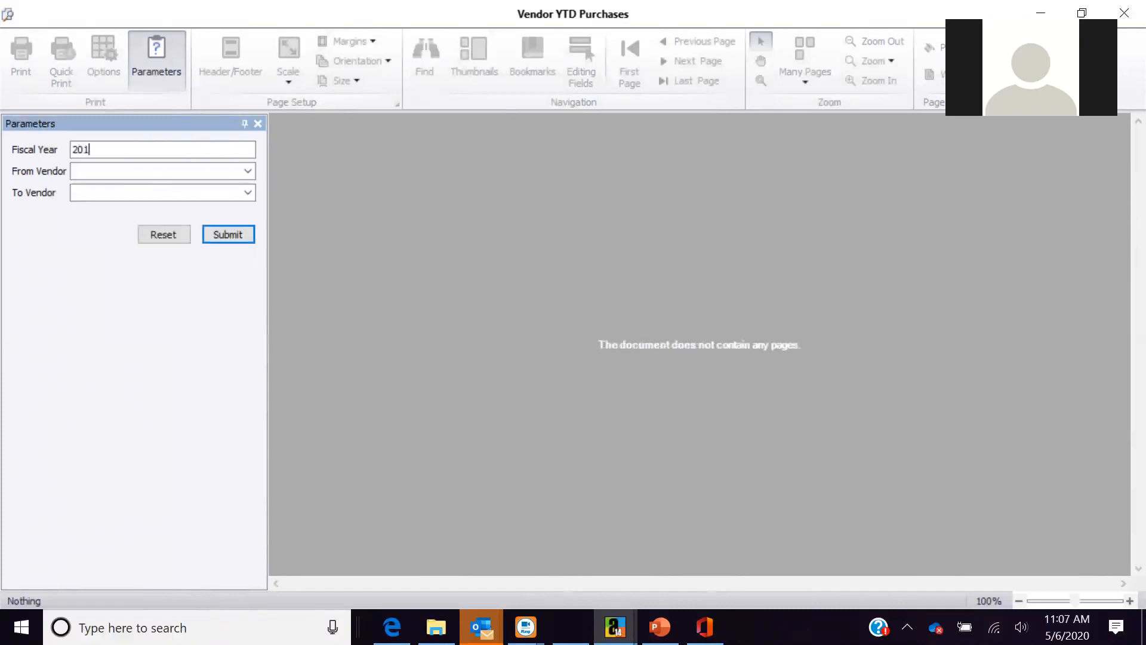
{"action": "type", "text": "8"}
{"action": "left_click", "coordinate": [248, 172]}
{"action": "left_click", "coordinate": [242, 190]}
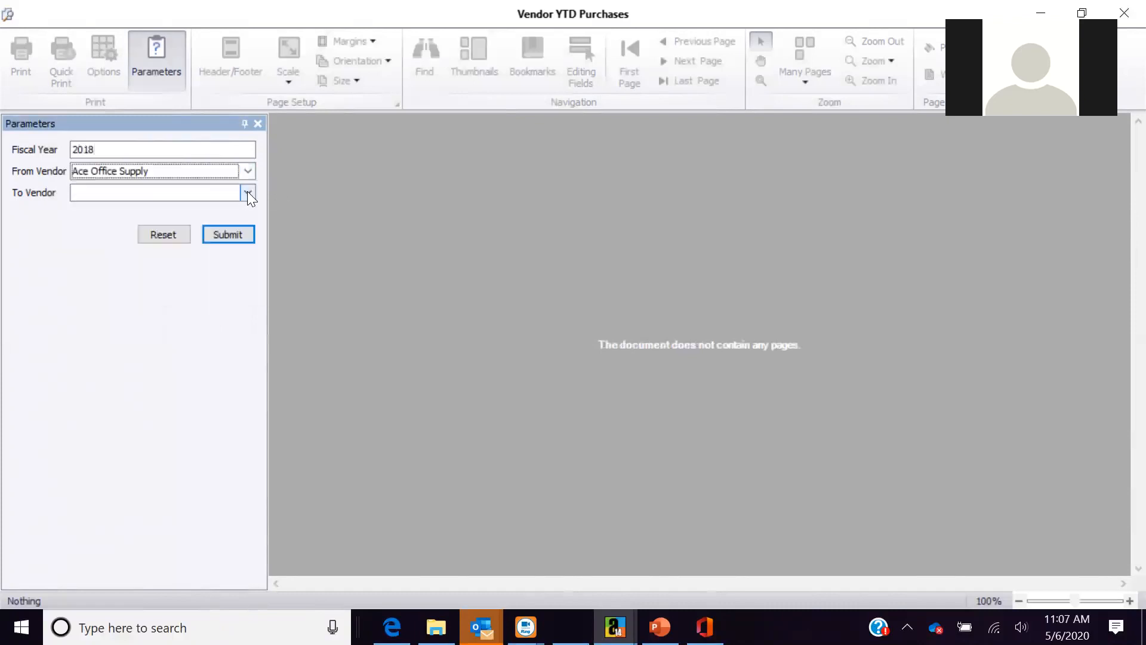
{"action": "left_click", "coordinate": [247, 193]}
{"action": "left_click", "coordinate": [210, 291]}
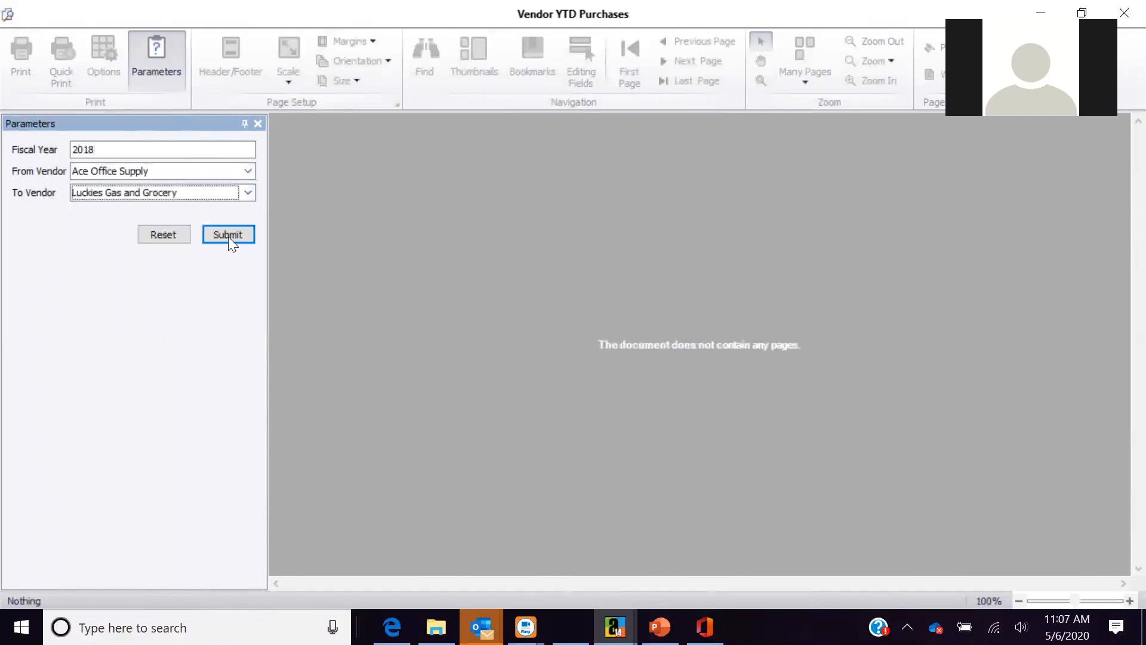
{"action": "left_click", "coordinate": [227, 235]}
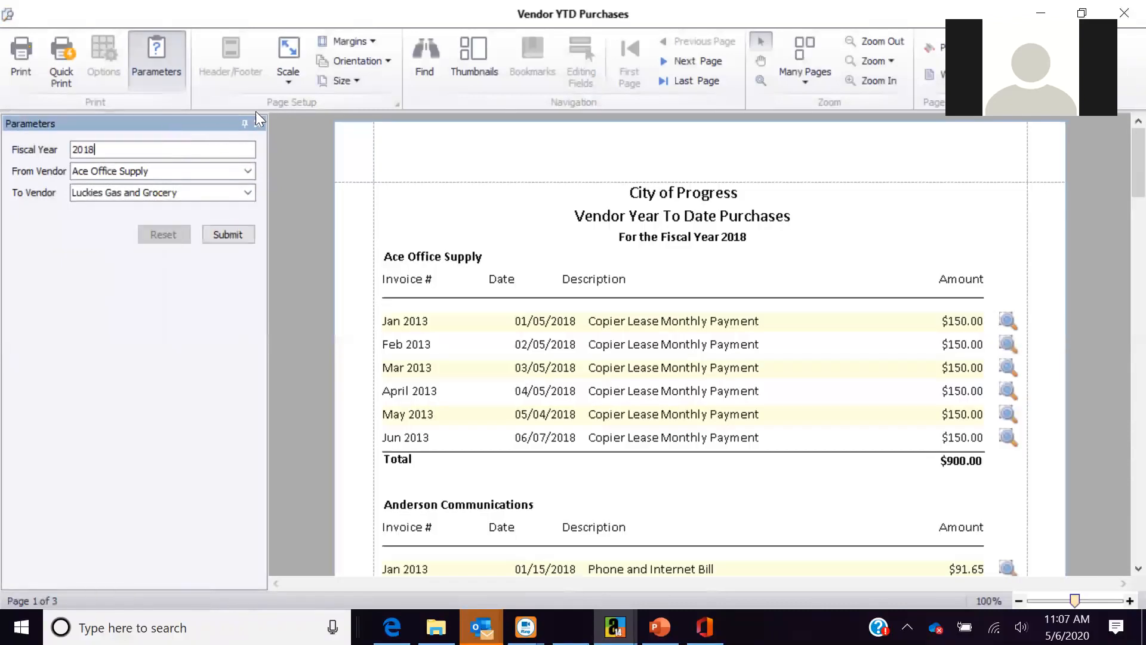
{"action": "left_click", "coordinate": [258, 124]}
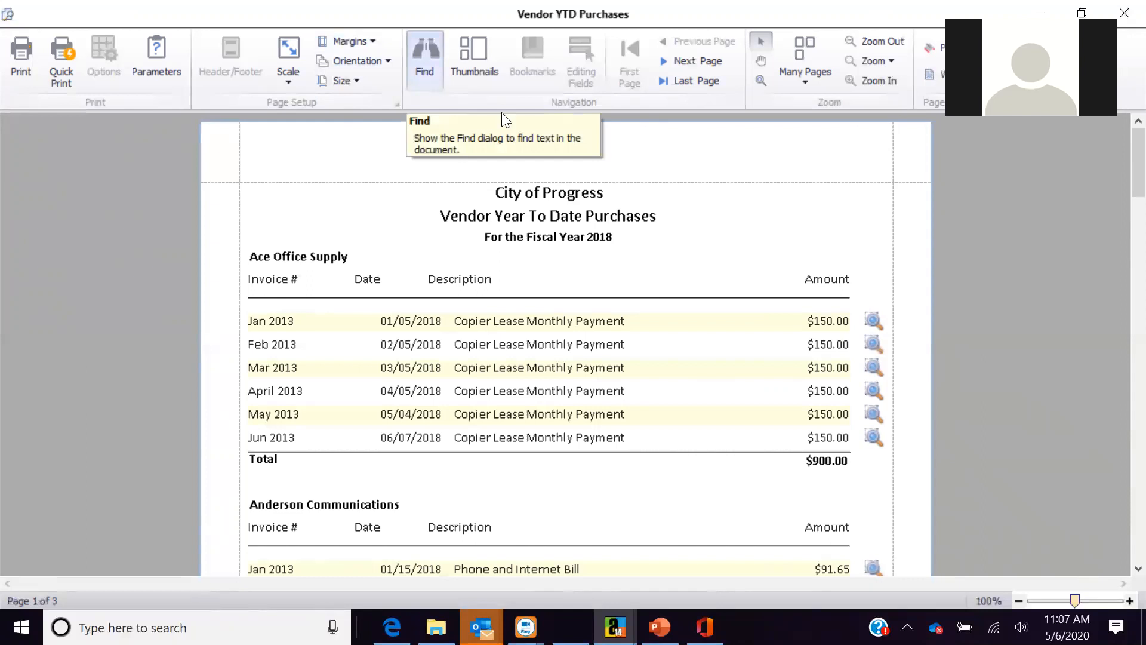
- Drill into the first invoice's journal entries, check the export formats, and close the vendor report
{"action": "left_click", "coordinate": [875, 324]}
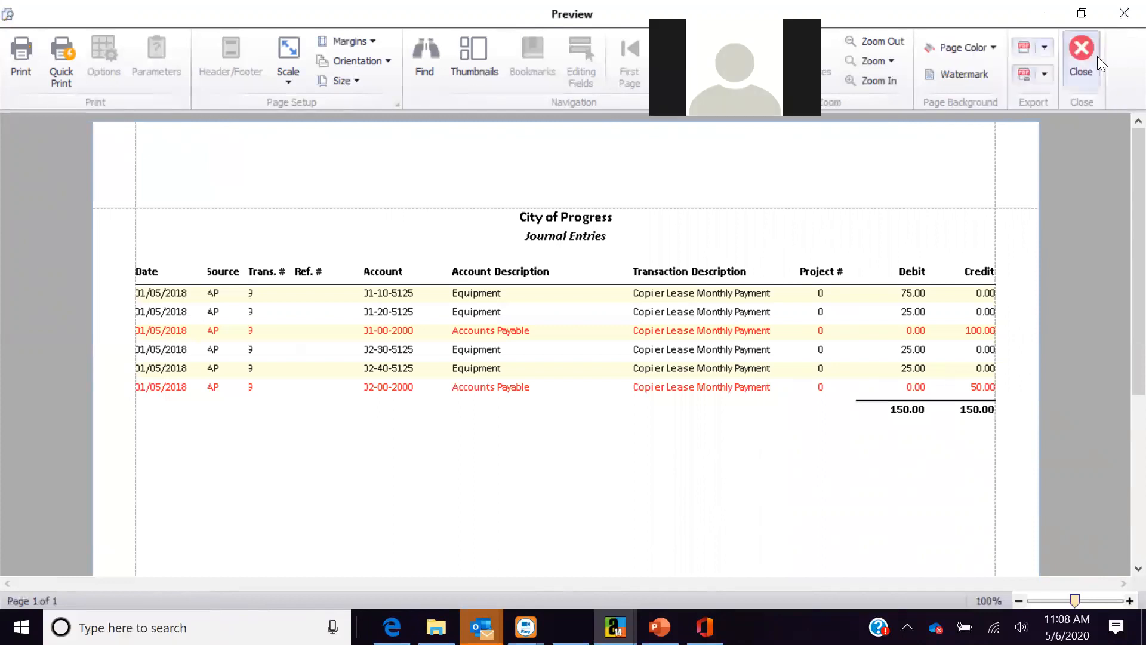
{"action": "left_click", "coordinate": [1079, 47]}
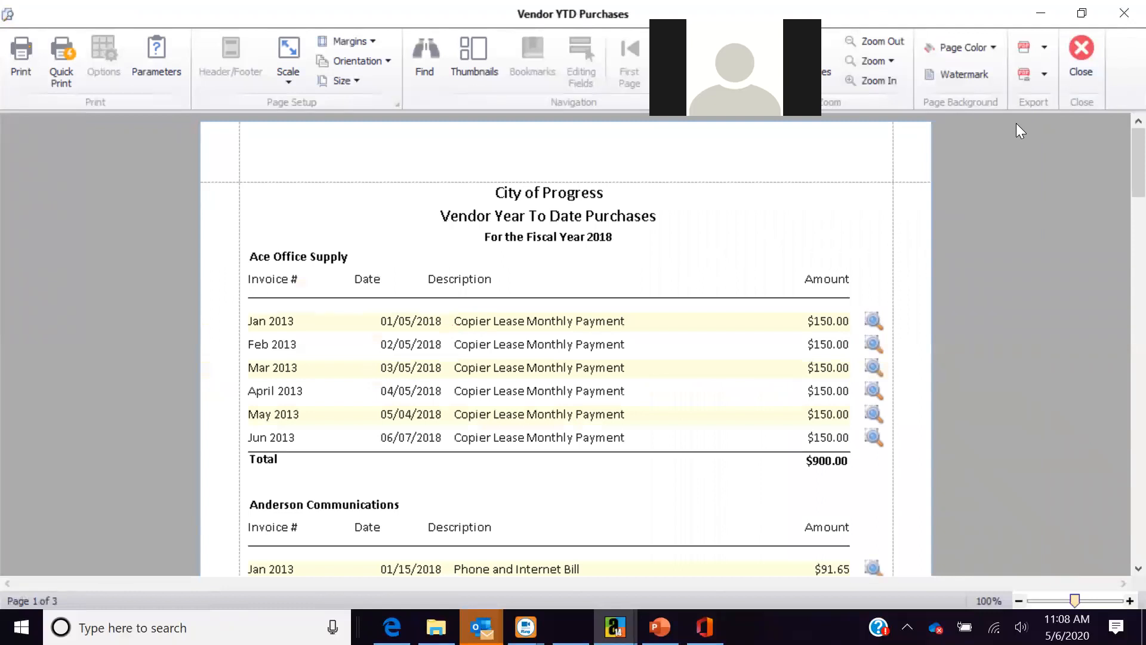
{"action": "left_click", "coordinate": [1044, 47]}
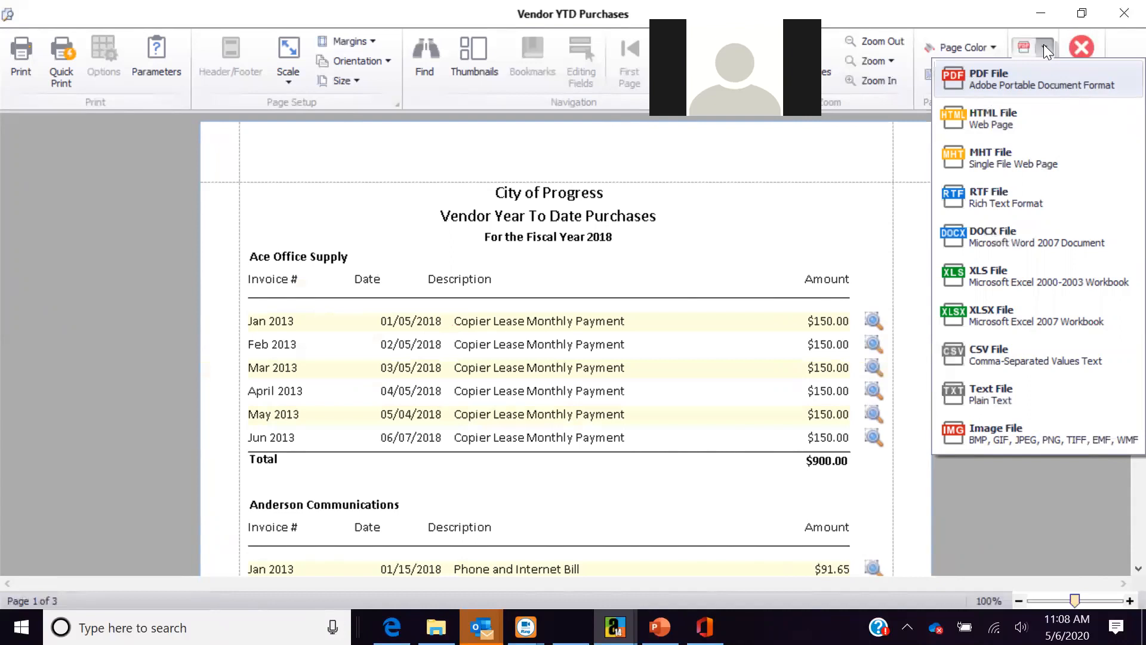
{"action": "left_click", "coordinate": [1082, 51]}
{"action": "left_click", "coordinate": [1082, 51]}
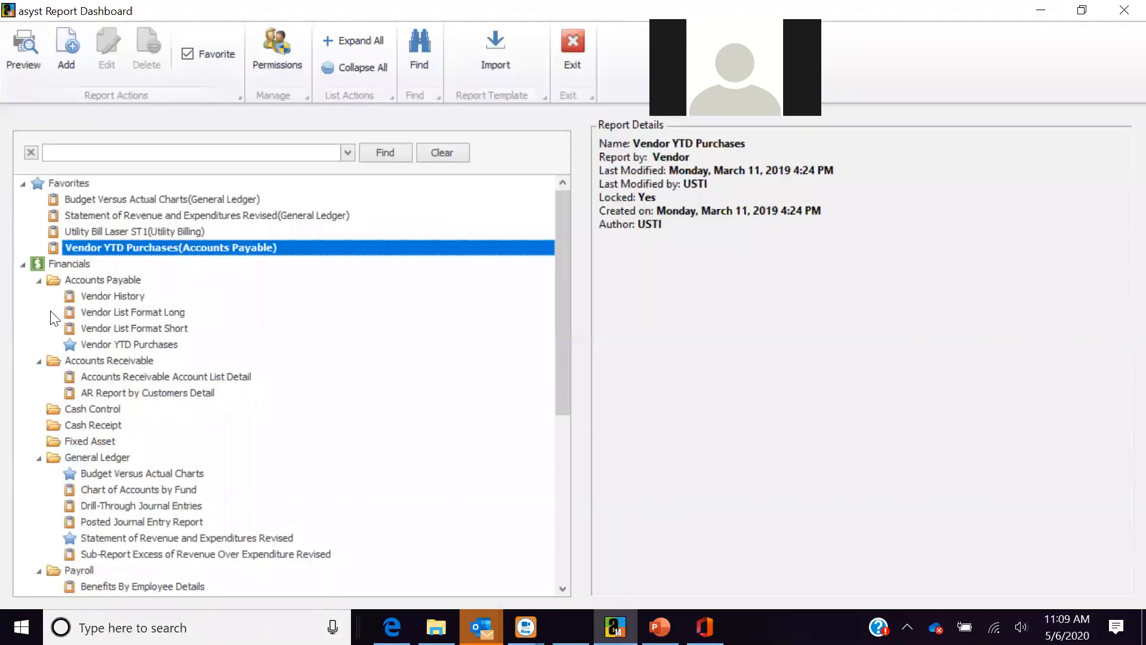
- Preview Budget Versus Actual Charts for fiscal year 2018, scroll through both pages, then close it
{"action": "left_click", "coordinate": [108, 201]}
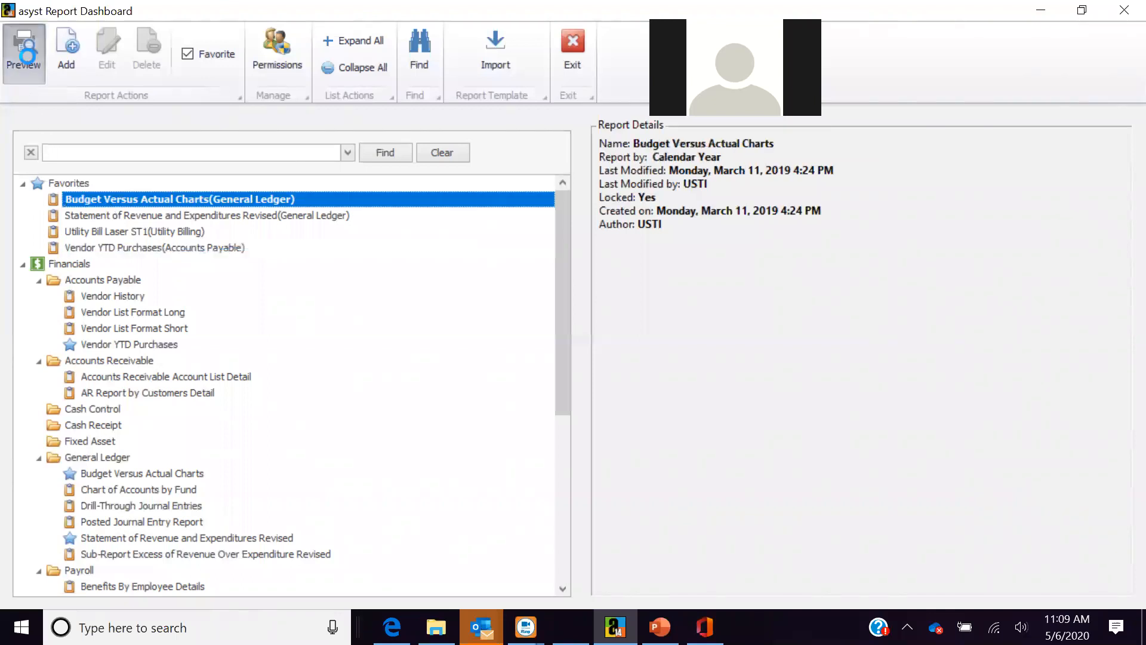
{"action": "left_click", "coordinate": [27, 58]}
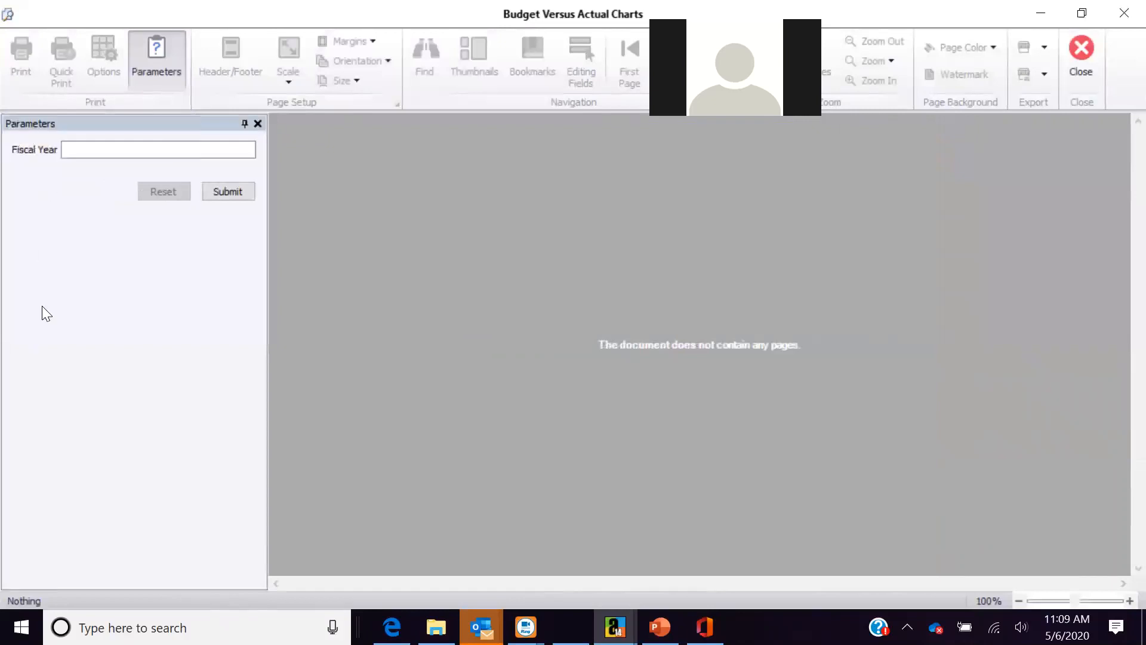
{"action": "left_click", "coordinate": [95, 147]}
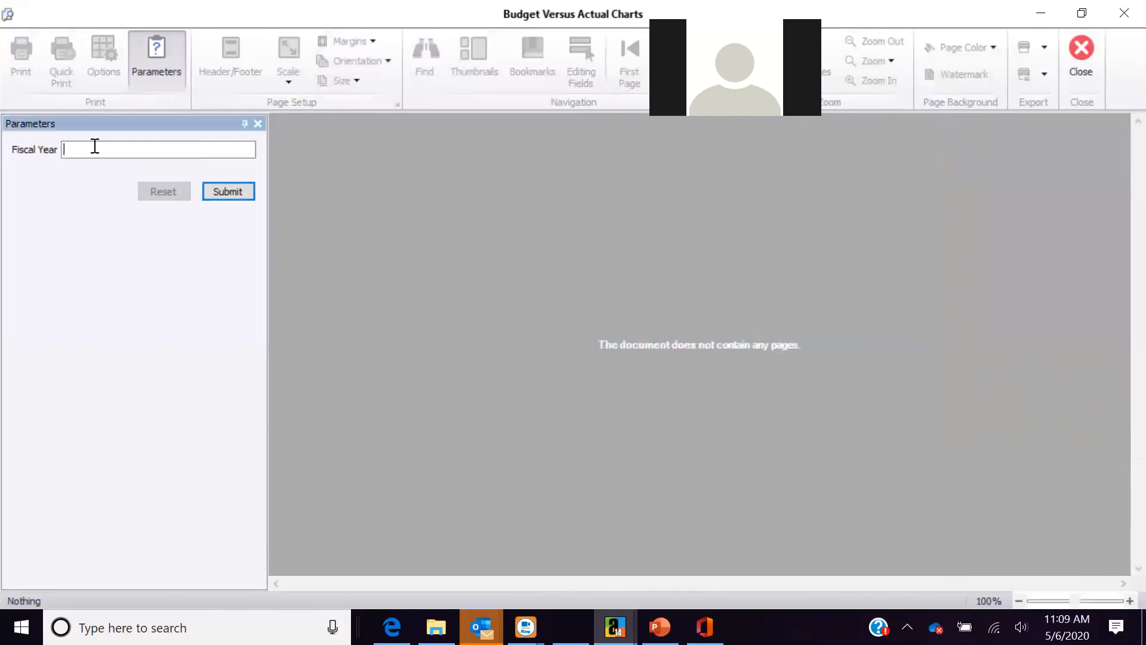
{"action": "type", "text": "2018"}
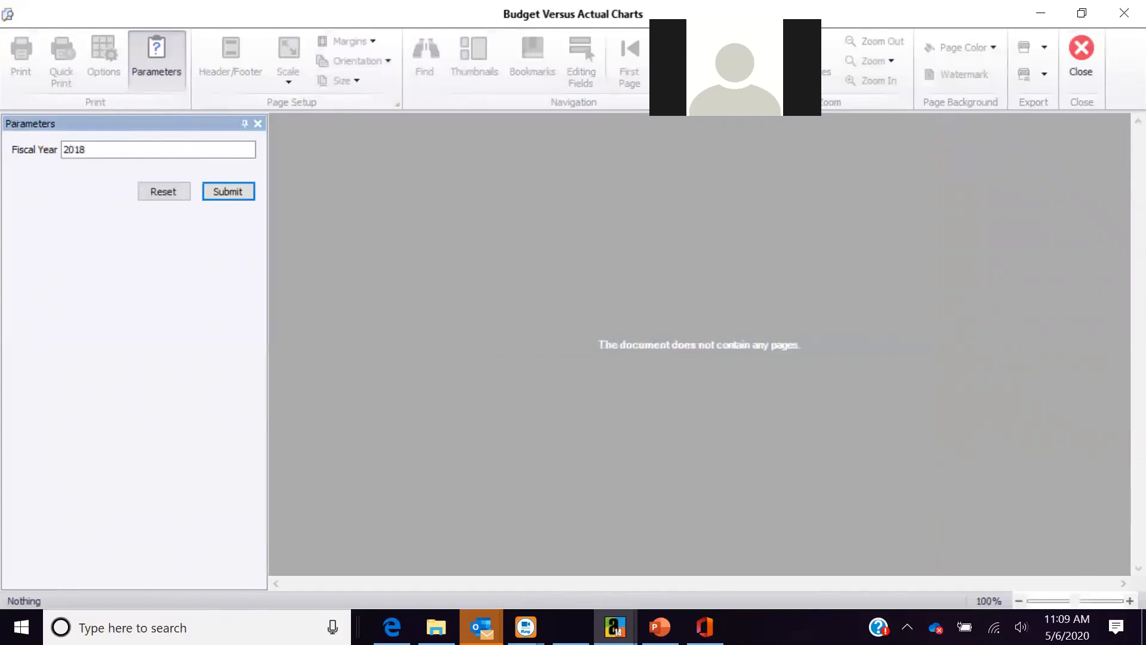
{"action": "left_click", "coordinate": [218, 194]}
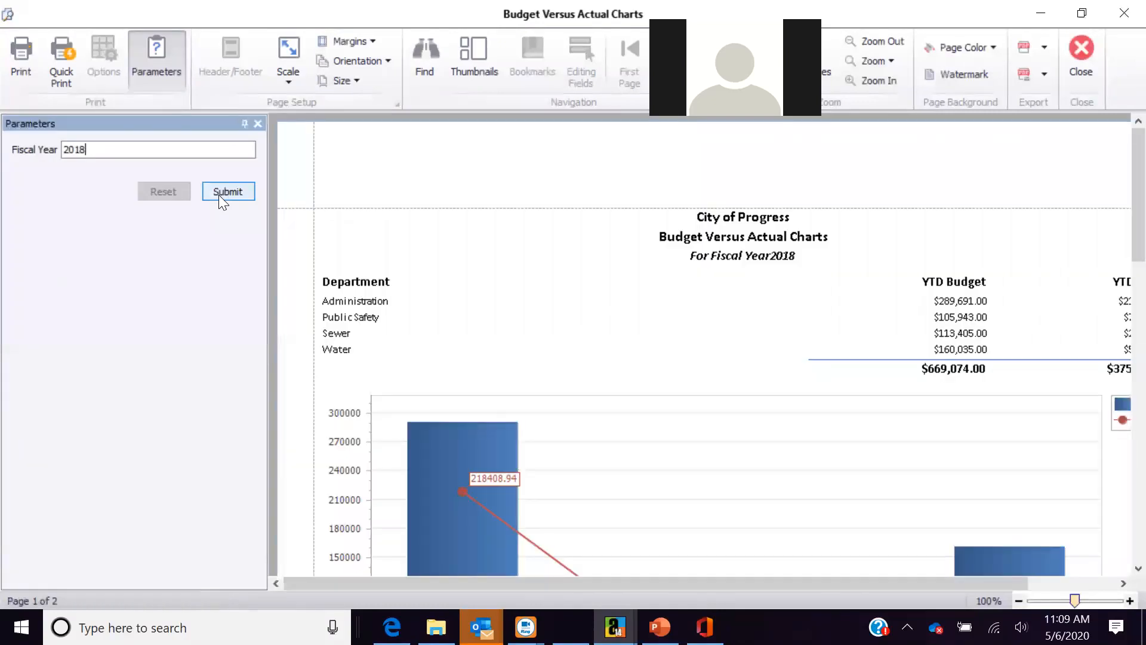
{"action": "left_click", "coordinate": [257, 124]}
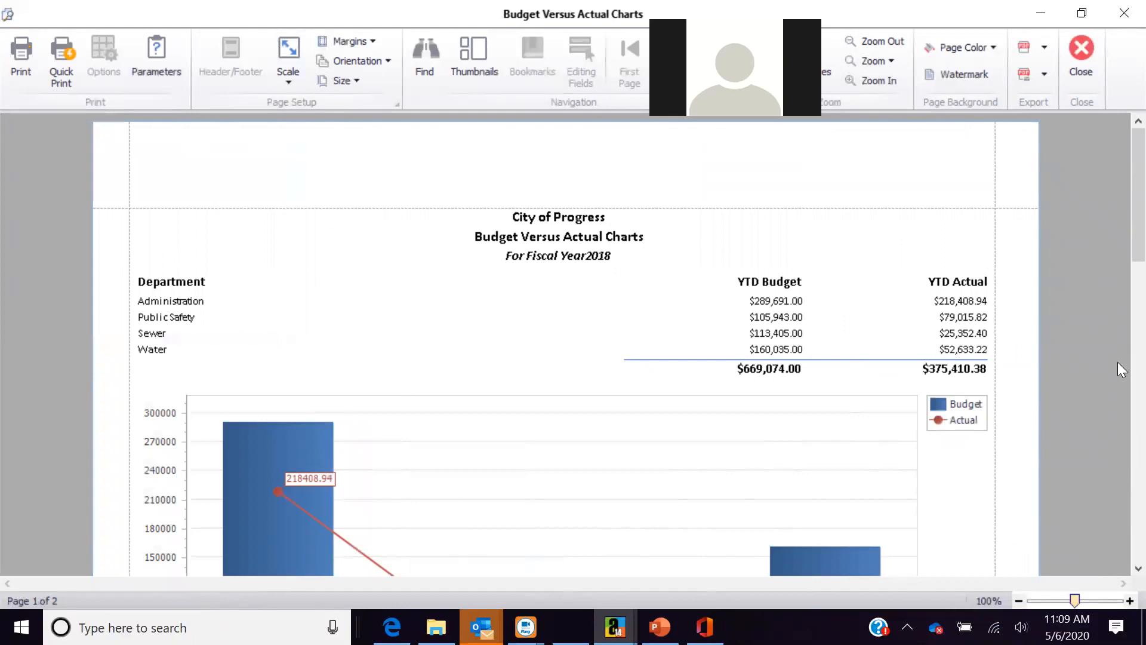
{"action": "left_click_drag", "start_coordinate": [1117, 232], "coordinate": [1118, 419]}
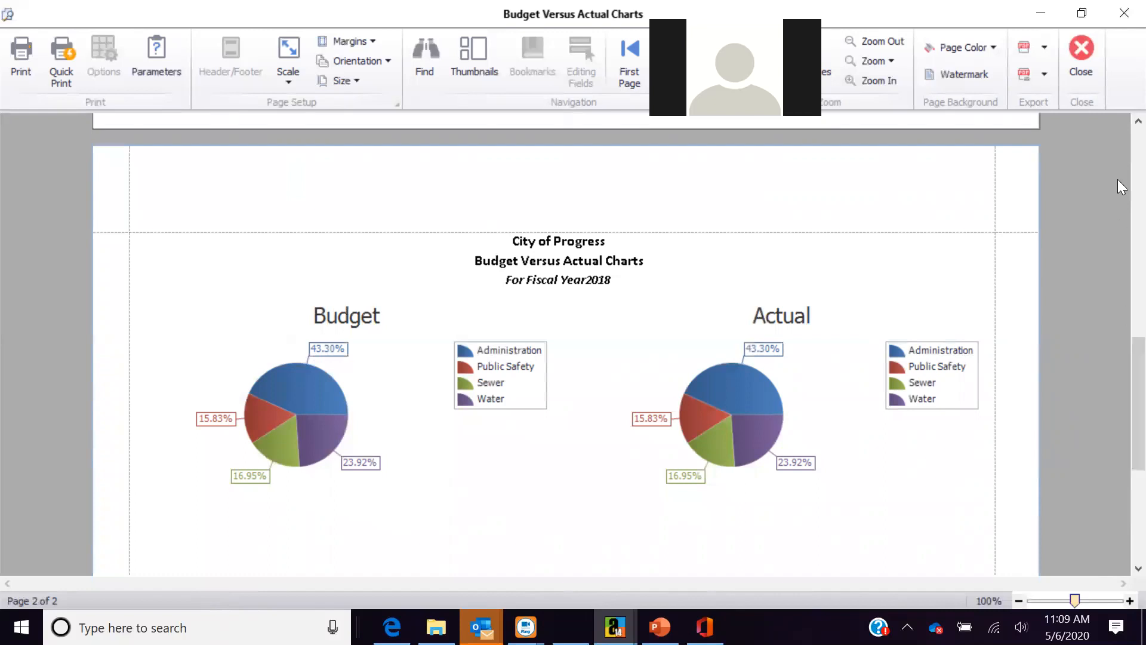
{"action": "left_click", "coordinate": [1080, 56]}
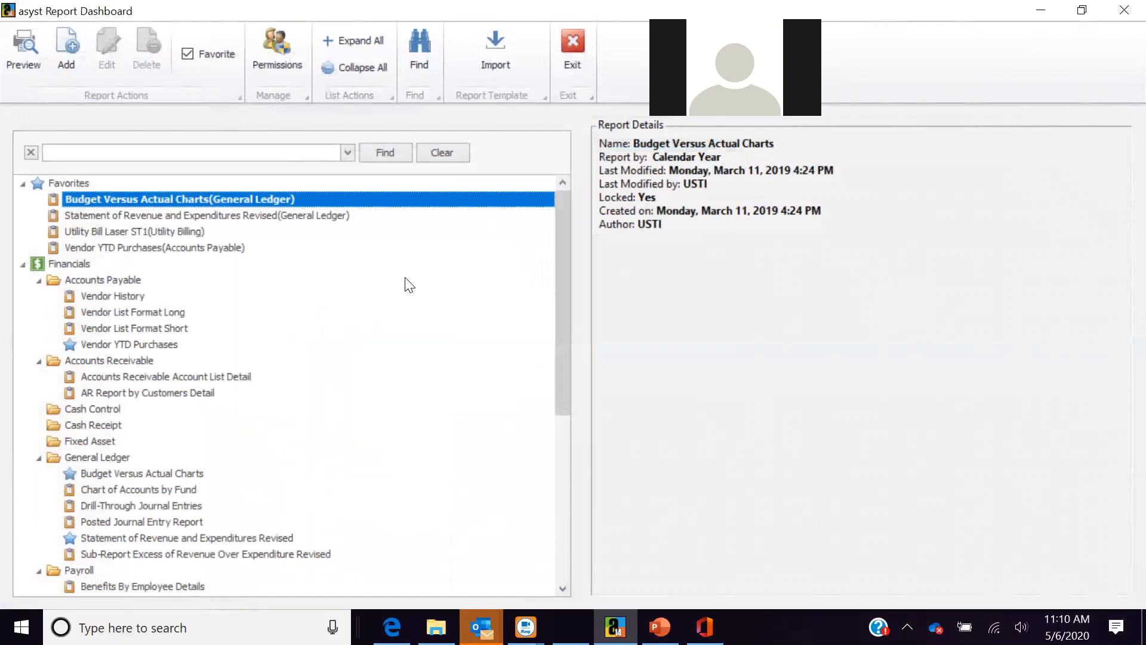
- Preview Statement of Revenue and Expenditures Revised for 2018 and General Fund, scroll it, then close
{"action": "left_click", "coordinate": [323, 218]}
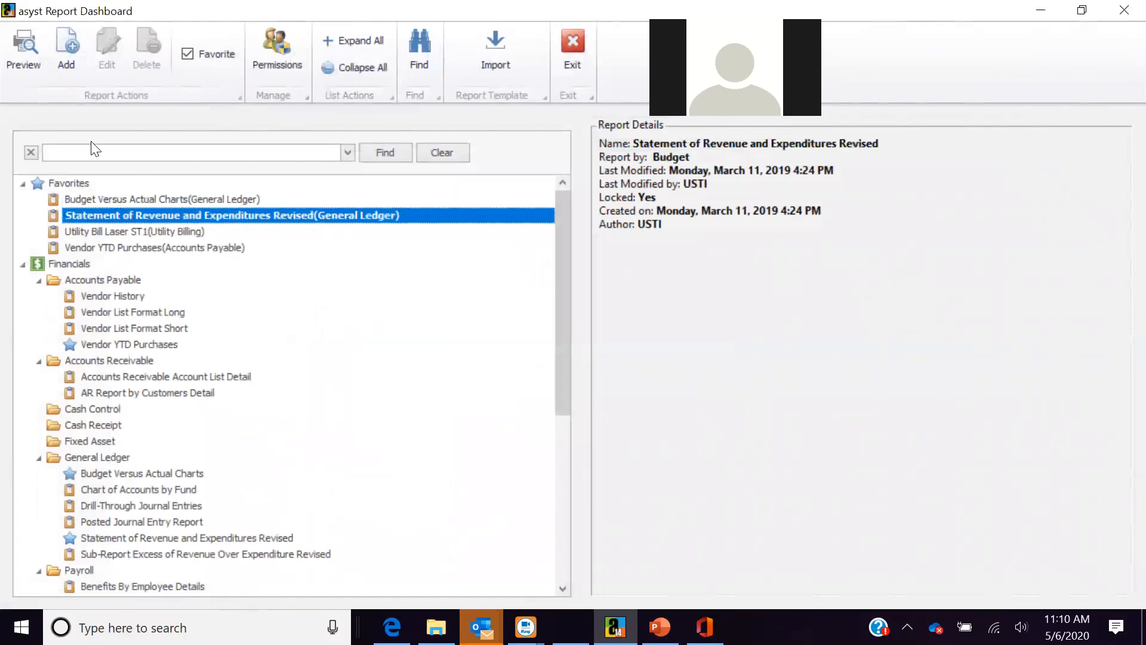
{"action": "left_click", "coordinate": [24, 58]}
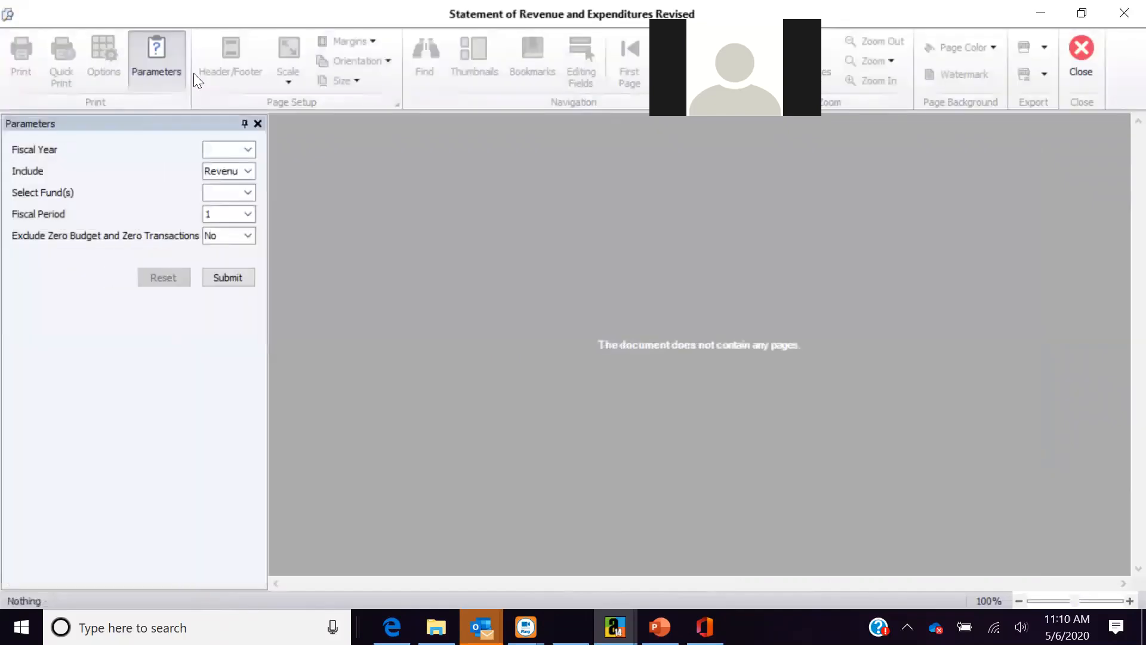
{"action": "left_click", "coordinate": [253, 149]}
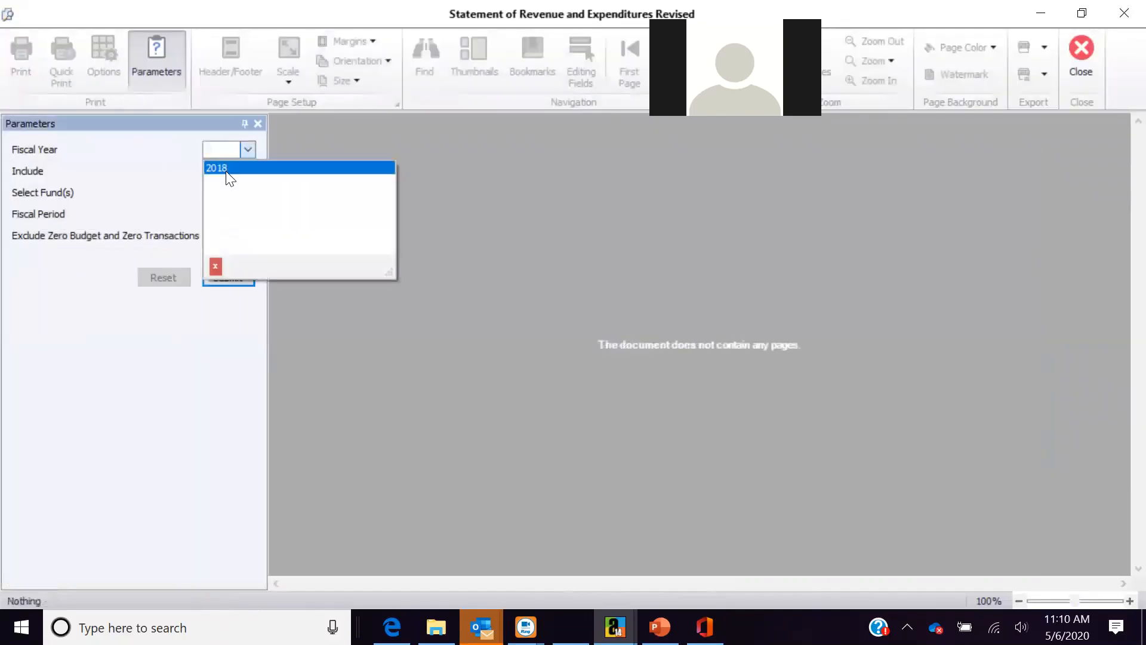
{"action": "left_click", "coordinate": [225, 170]}
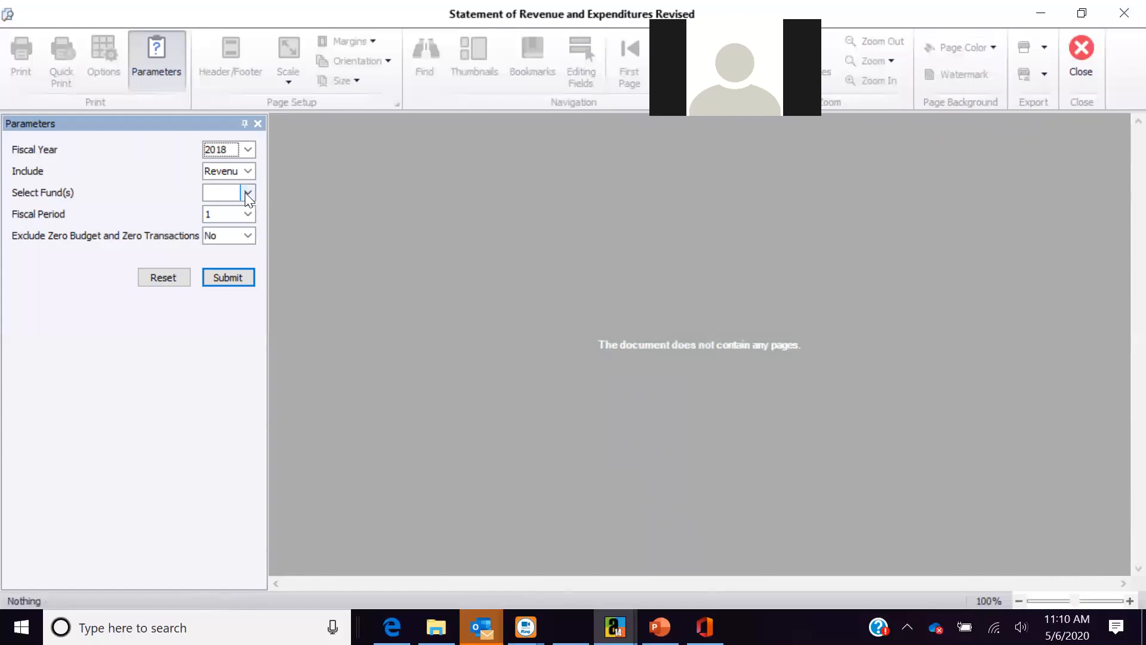
{"action": "left_click", "coordinate": [245, 192]}
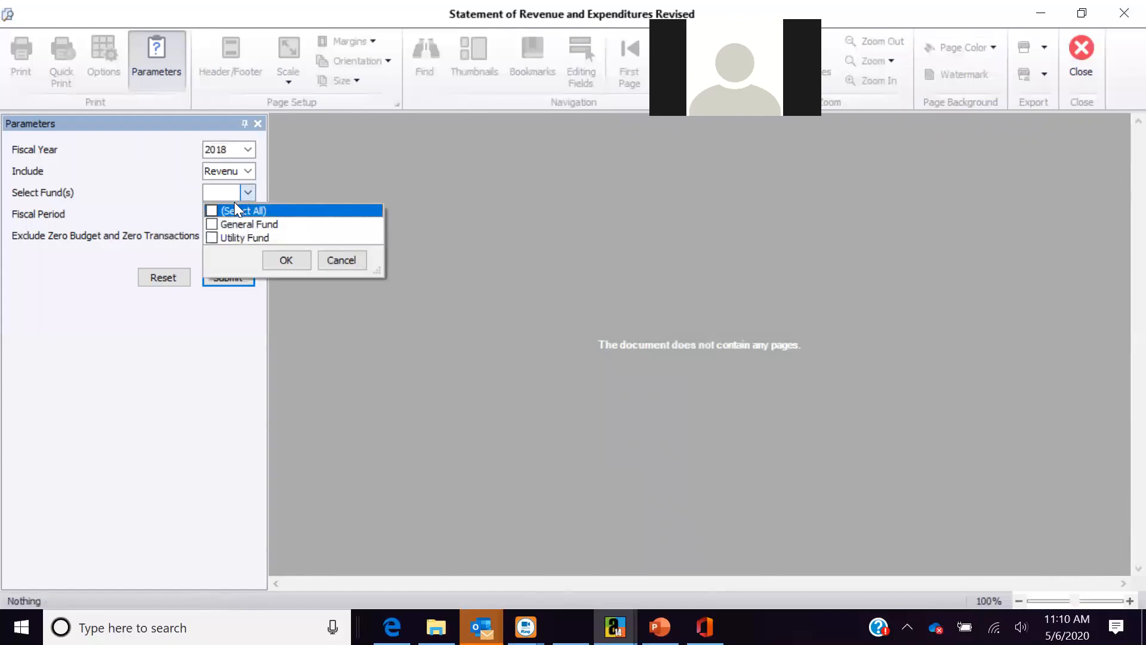
{"action": "left_click", "coordinate": [276, 261]}
{"action": "left_click", "coordinate": [227, 278]}
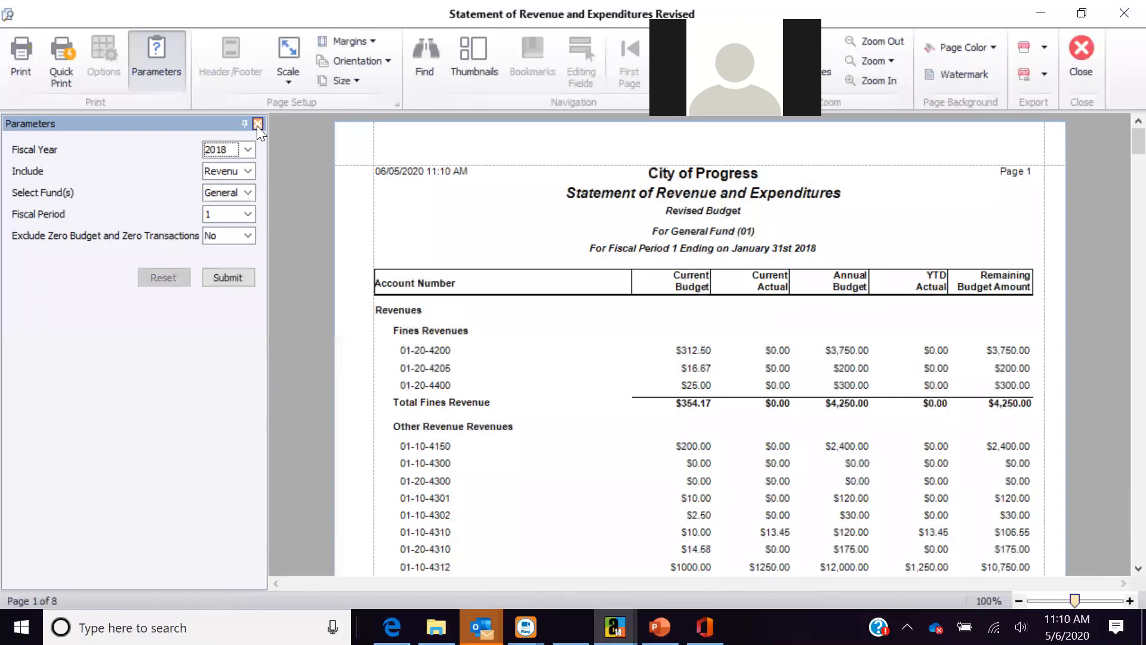
{"action": "left_click", "coordinate": [257, 124]}
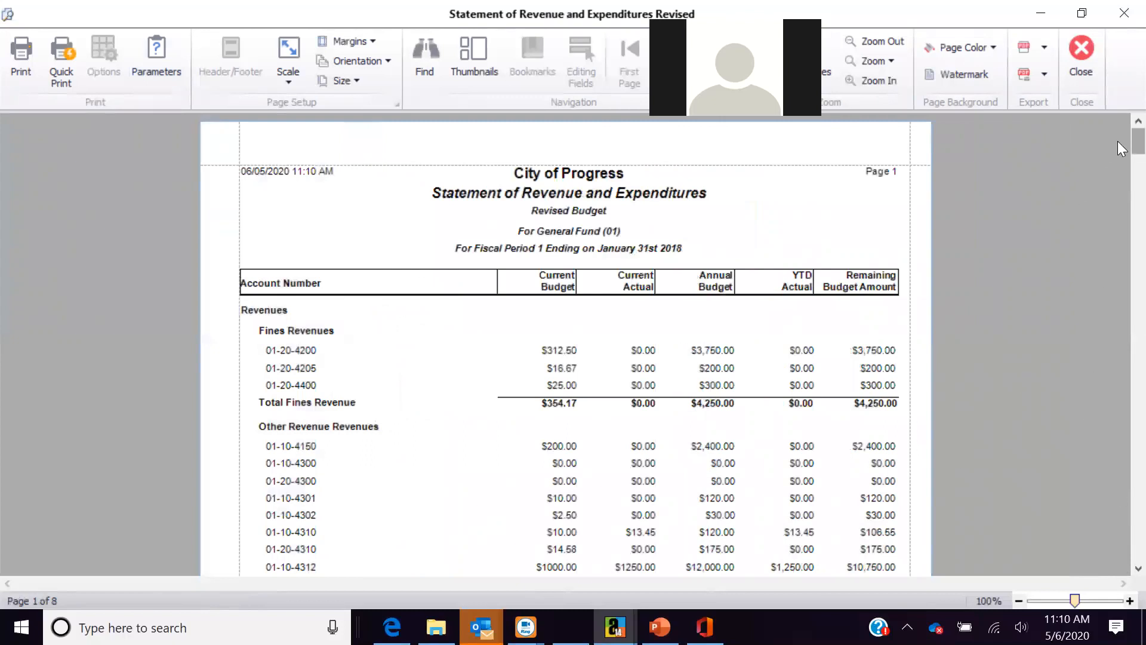
{"action": "scroll", "coordinate": [1118, 149], "scroll_direction": "down", "scroll_amount": 5}
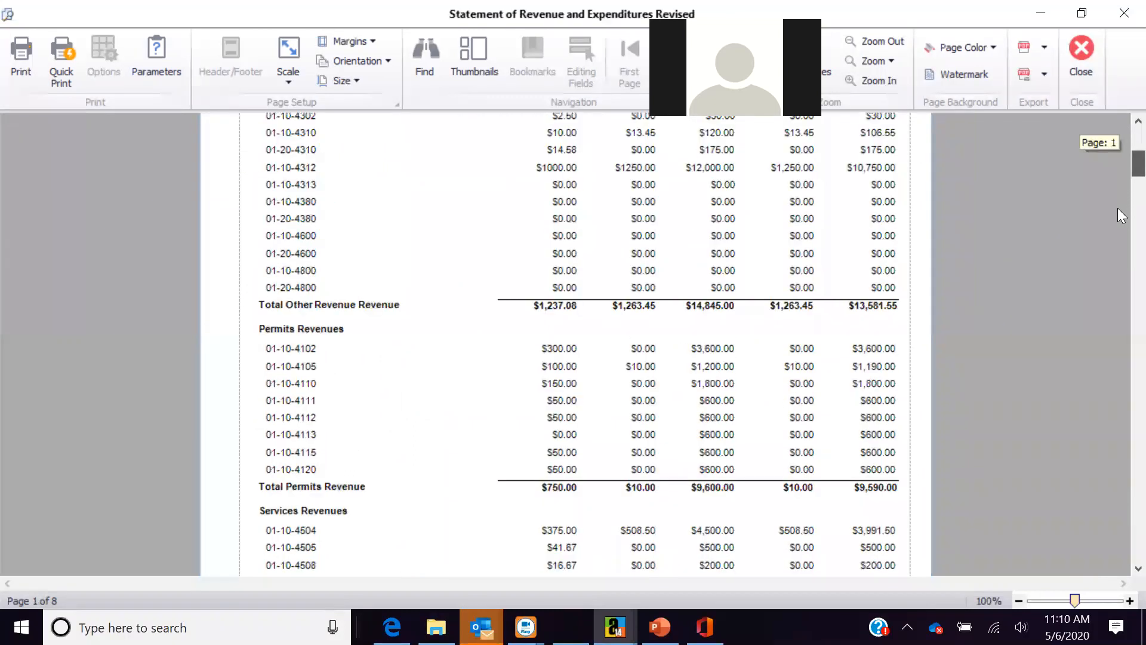
{"action": "scroll", "coordinate": [1118, 215], "scroll_direction": "down", "scroll_amount": 10}
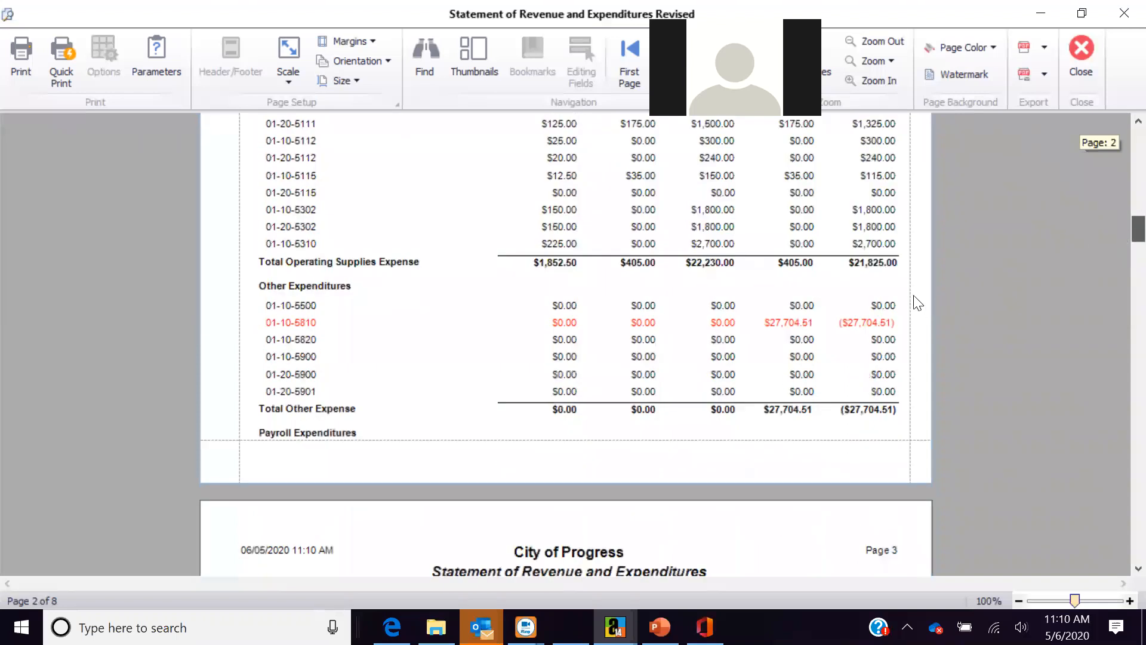
{"action": "scroll", "coordinate": [917, 303], "scroll_direction": "down", "scroll_amount": 1}
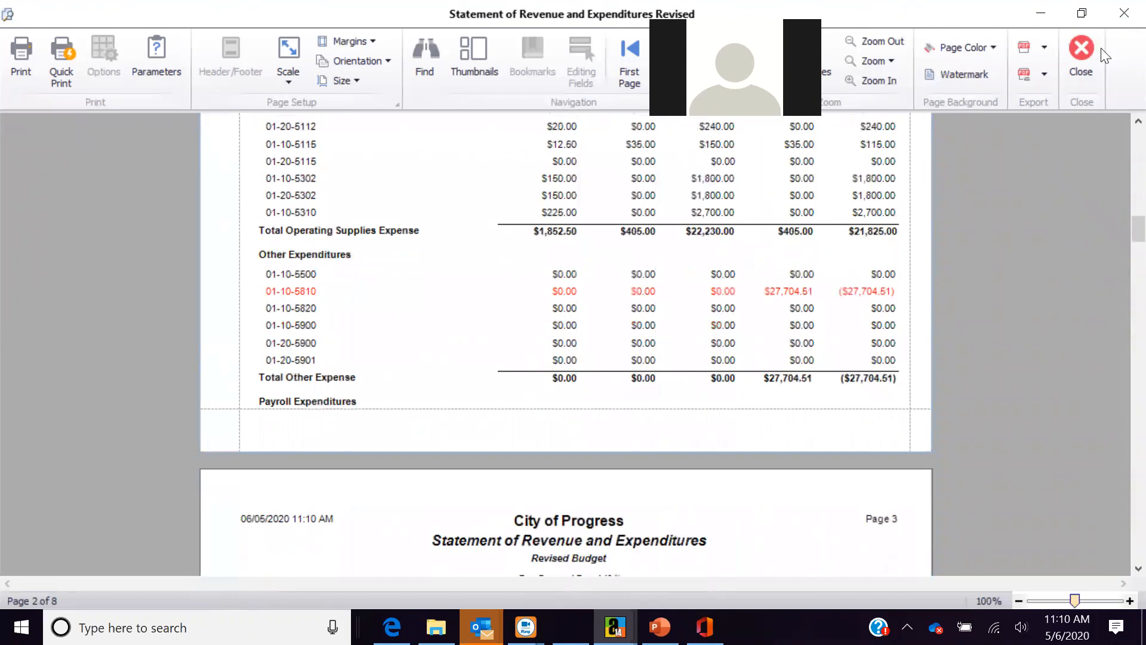
{"action": "left_click", "coordinate": [1083, 55]}
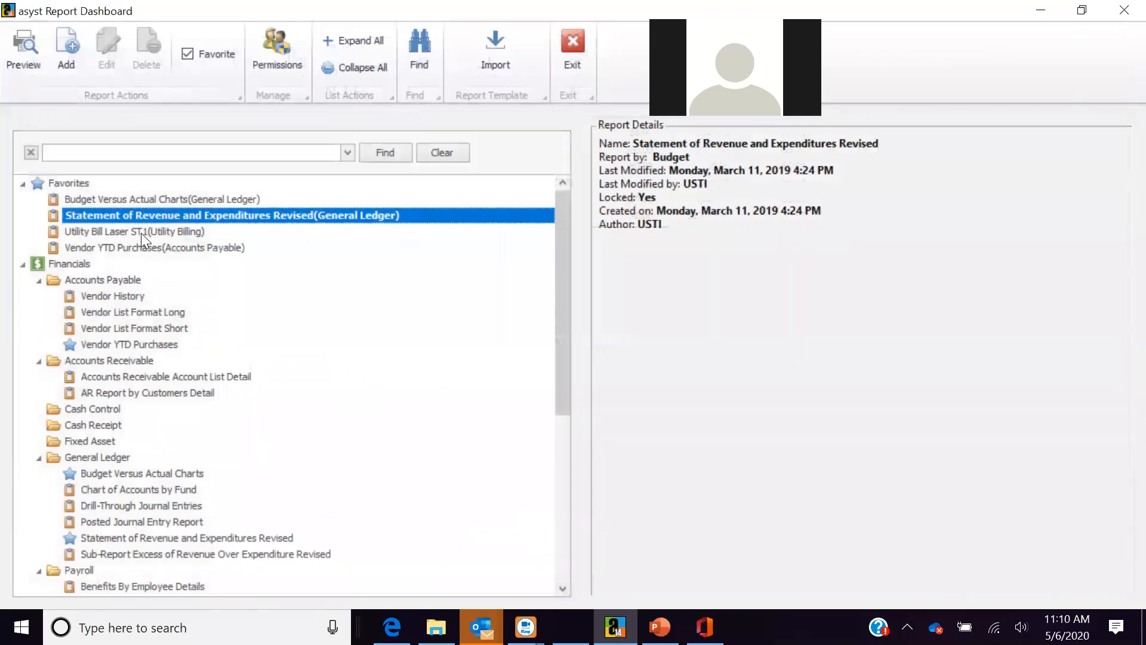
- Preview the Utility Bill Laser ST1 statement for bill dates 5/3/2020 to 5/29/2020, then close it
{"action": "left_click", "coordinate": [141, 233]}
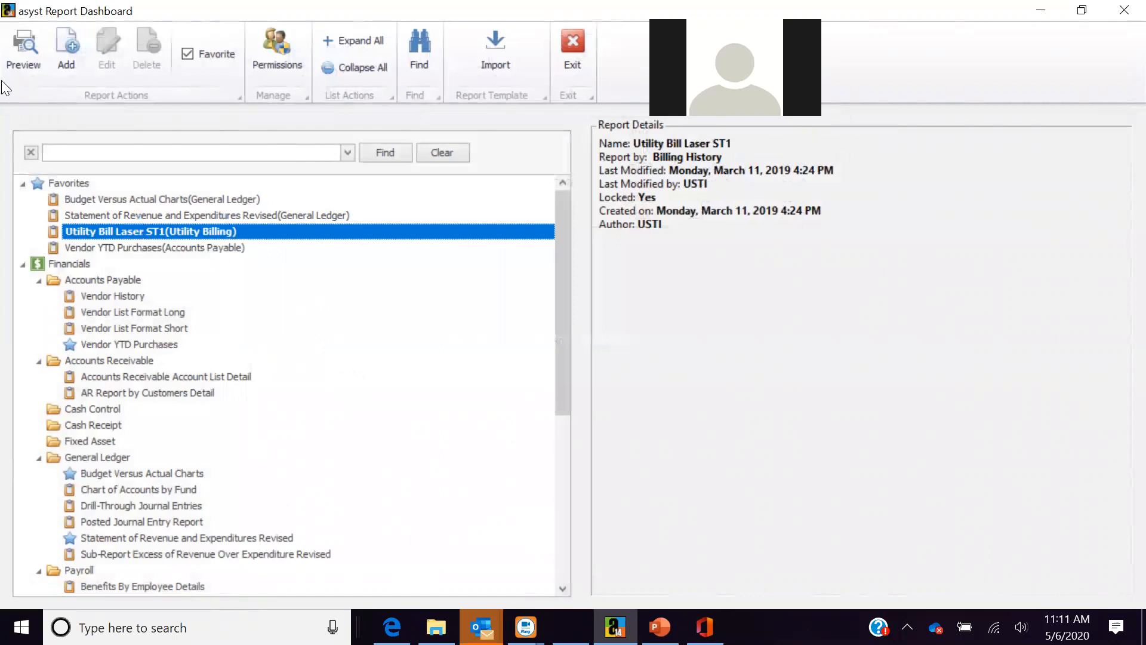
{"action": "left_click", "coordinate": [23, 51]}
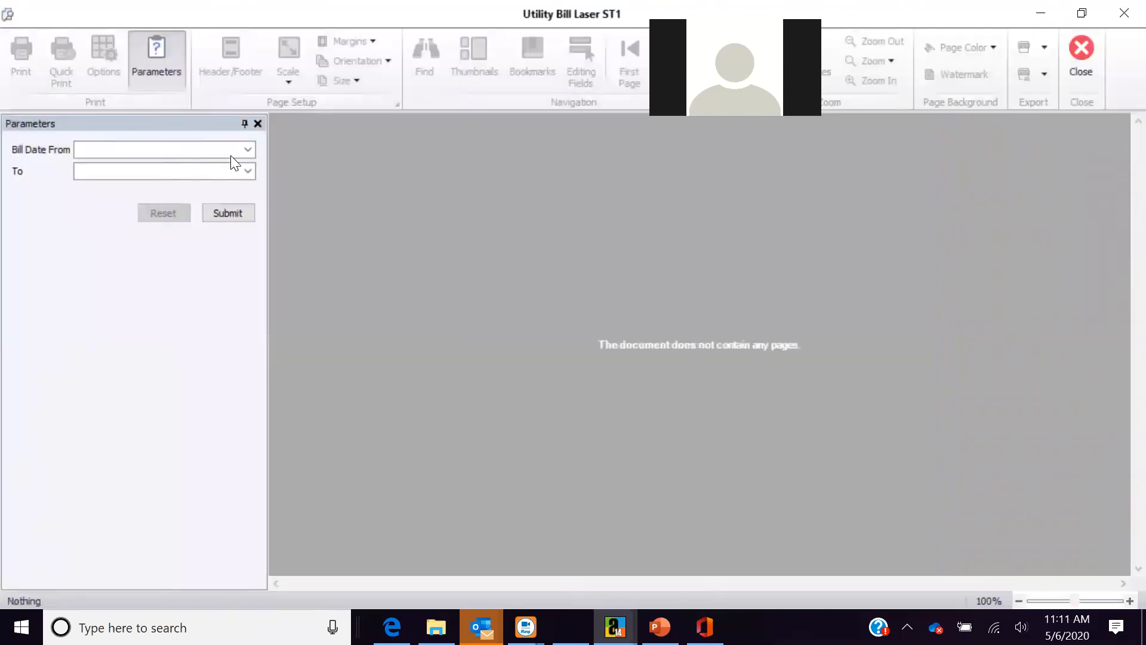
{"action": "left_click", "coordinate": [249, 148]}
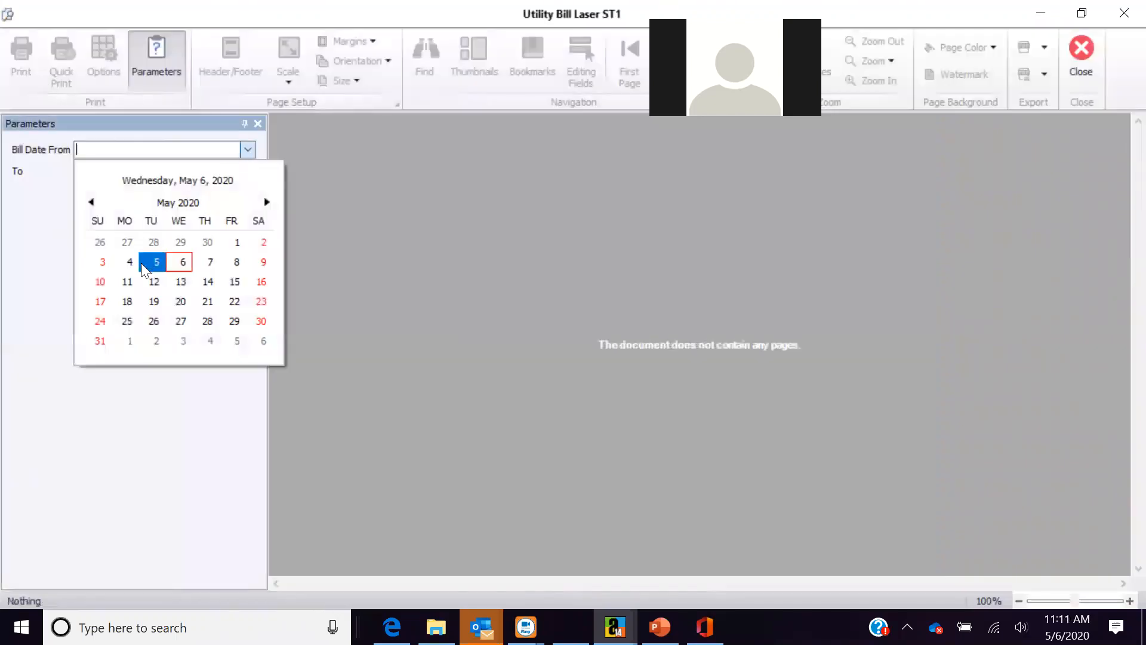
{"action": "left_click", "coordinate": [101, 262]}
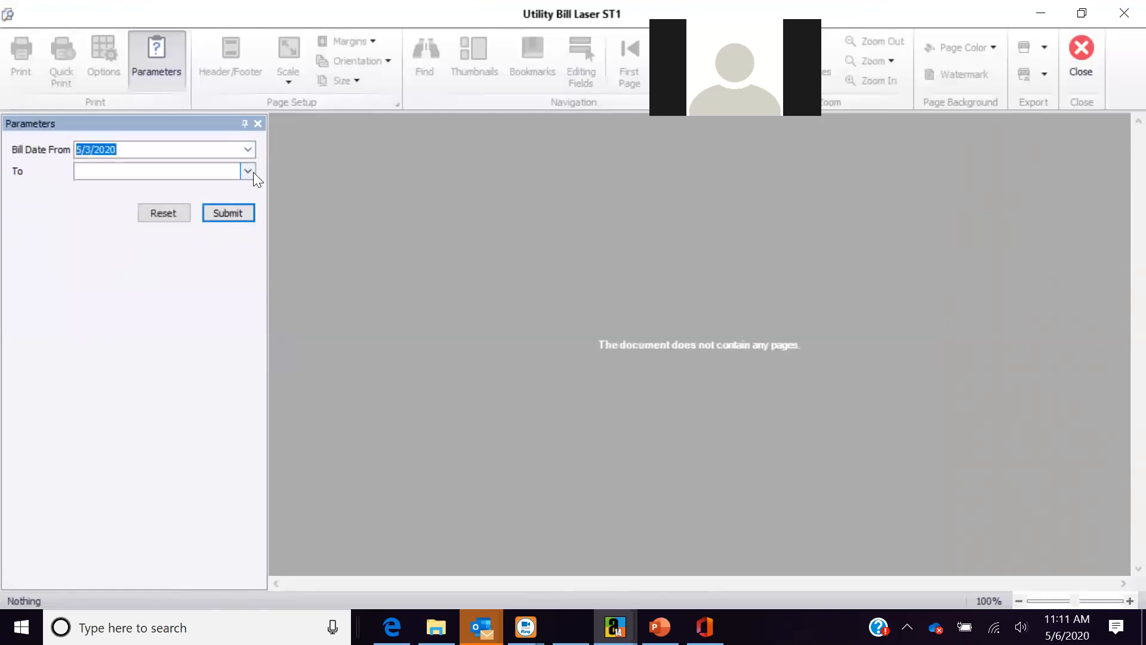
{"action": "left_click", "coordinate": [248, 171]}
{"action": "left_click", "coordinate": [234, 342]}
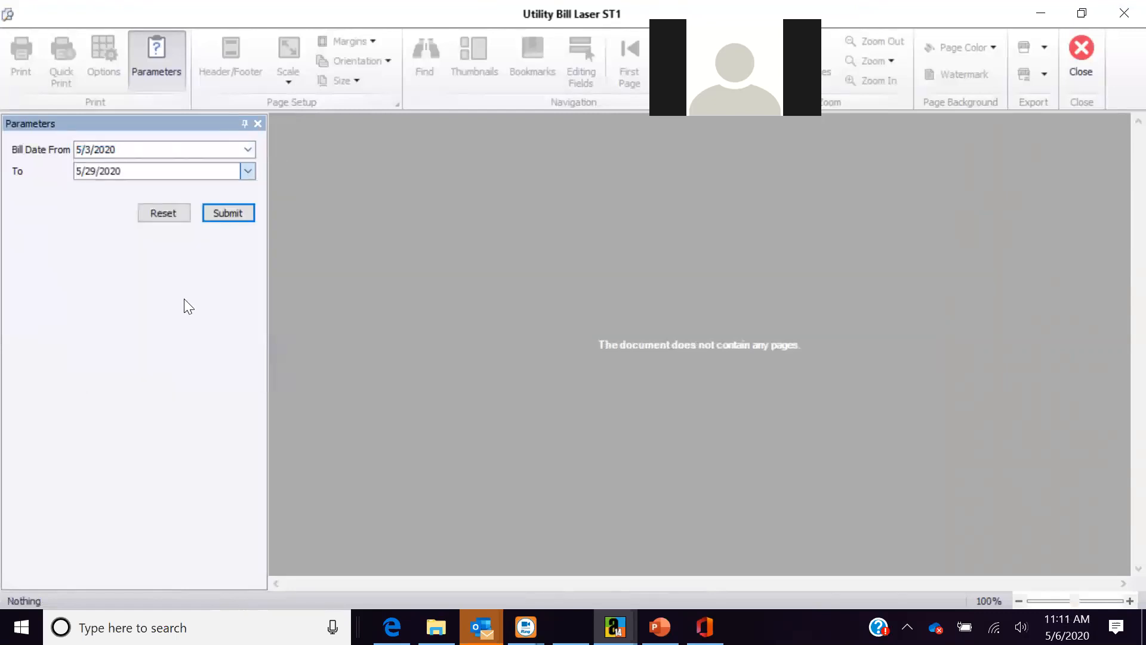
{"action": "left_click", "coordinate": [221, 214]}
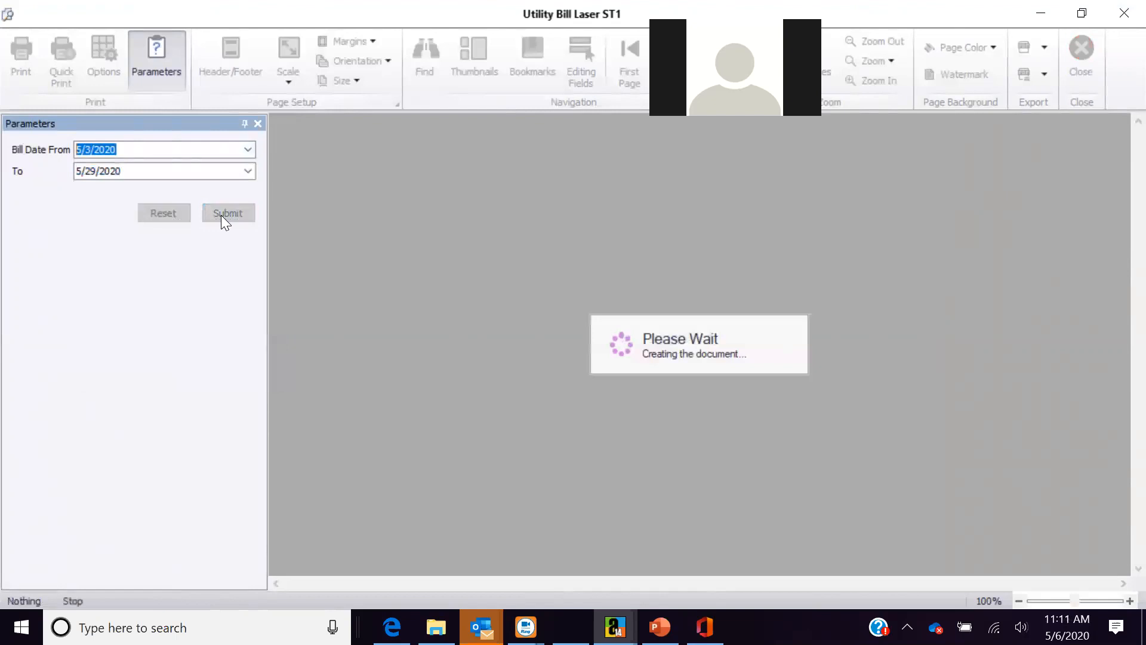
{"action": "left_click", "coordinate": [259, 123]}
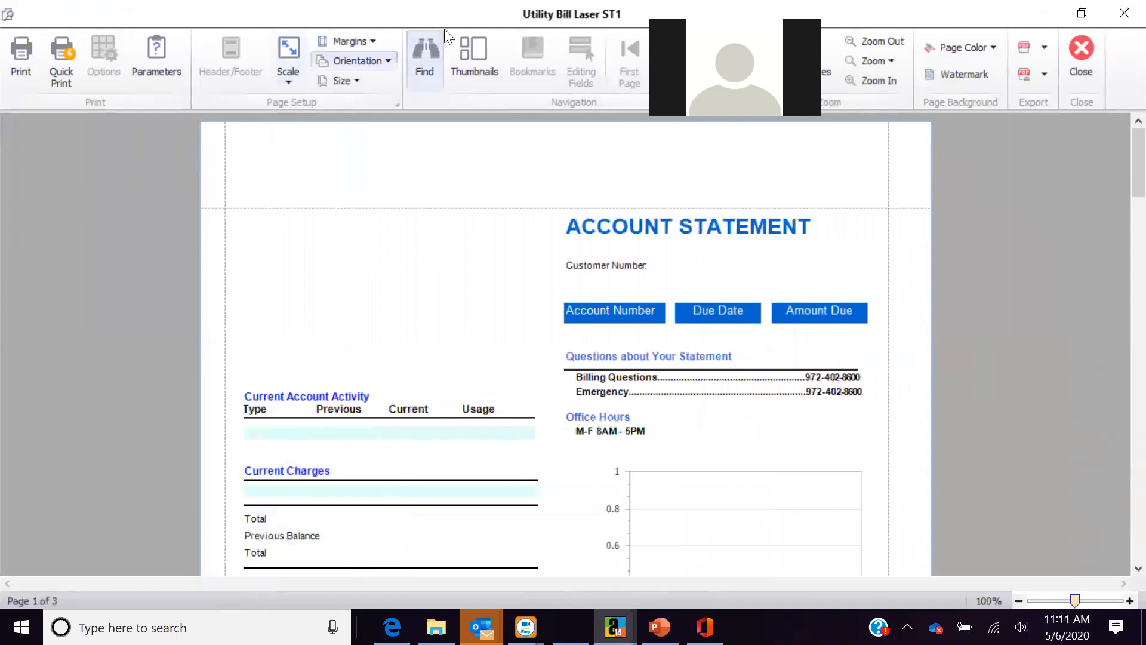
{"action": "left_click", "coordinate": [1080, 53]}
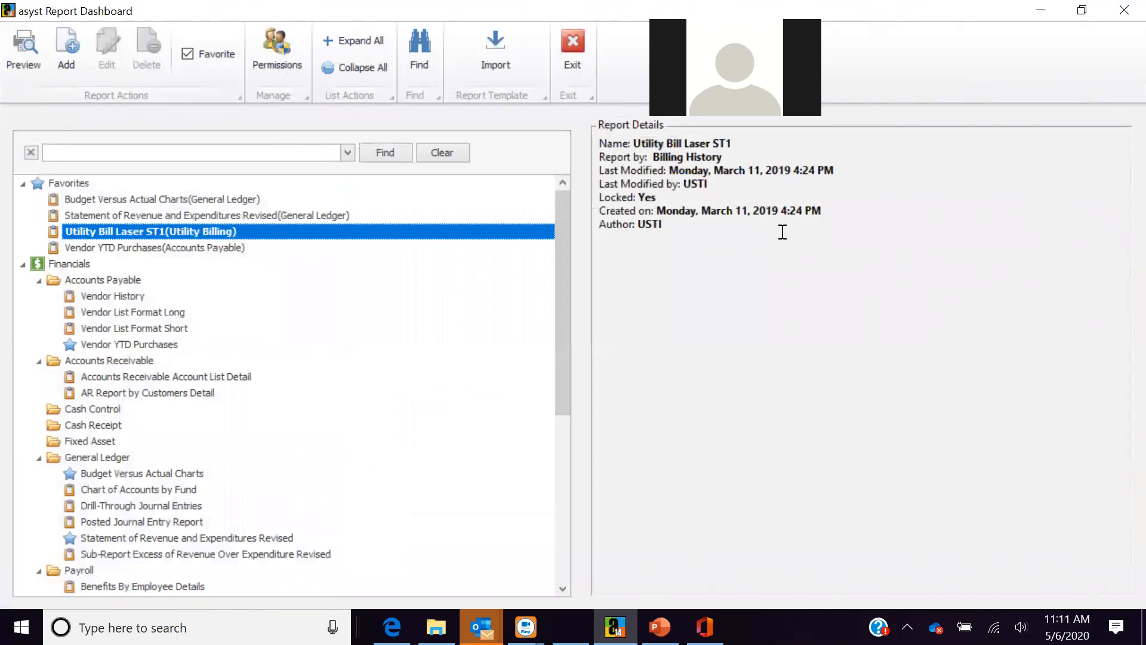
- Add a new report named 'utility billing may 6' in the Utility Billing report group
{"action": "left_click", "coordinate": [57, 54]}
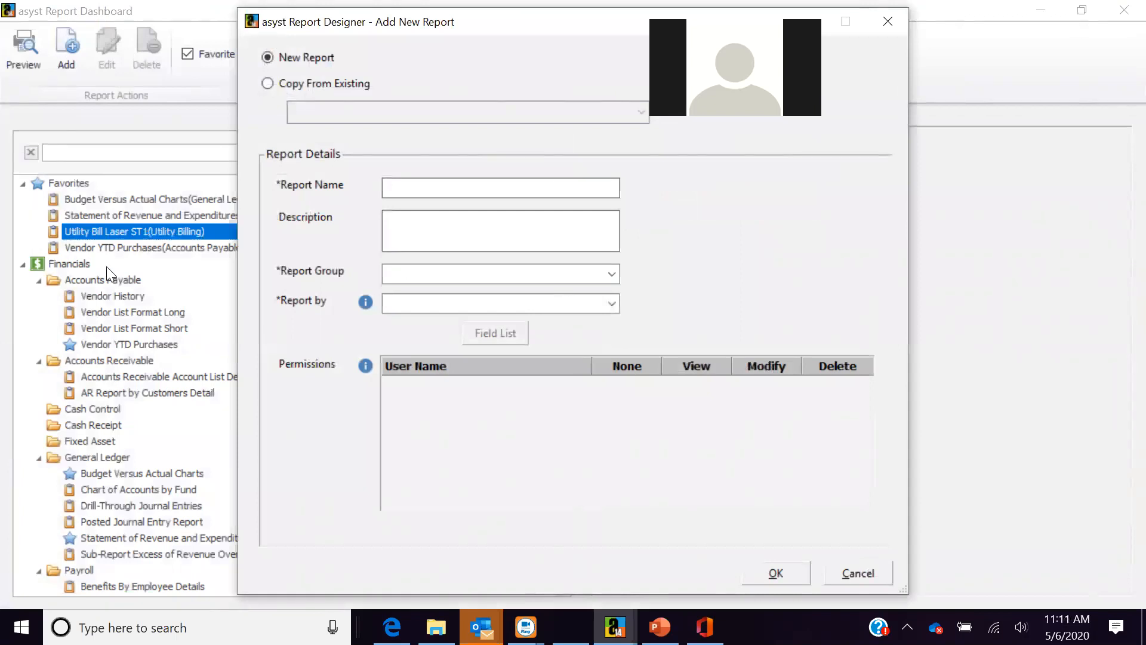
{"action": "left_click", "coordinate": [400, 190]}
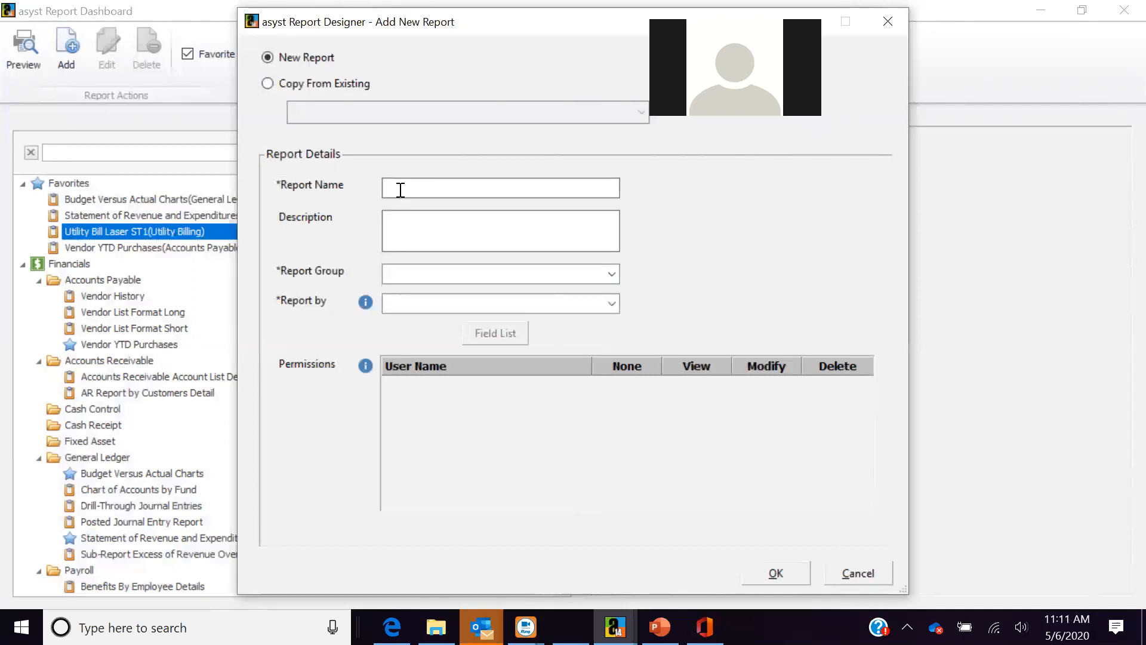
{"action": "type", "text": "utility billing may 6"}
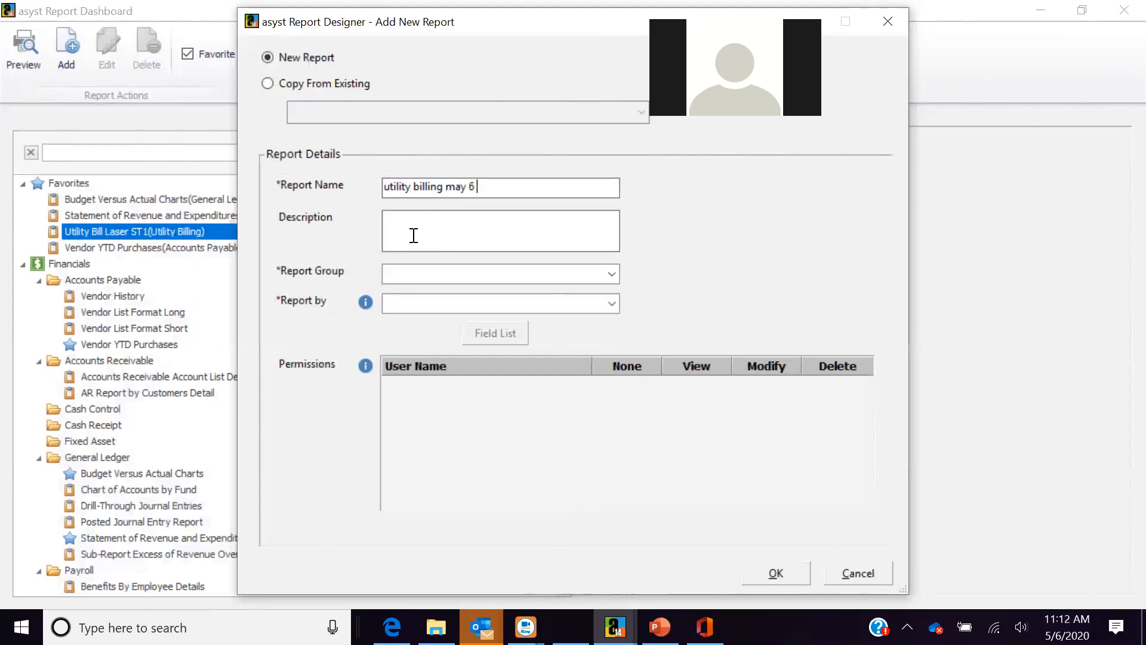
{"action": "left_click", "coordinate": [616, 272]}
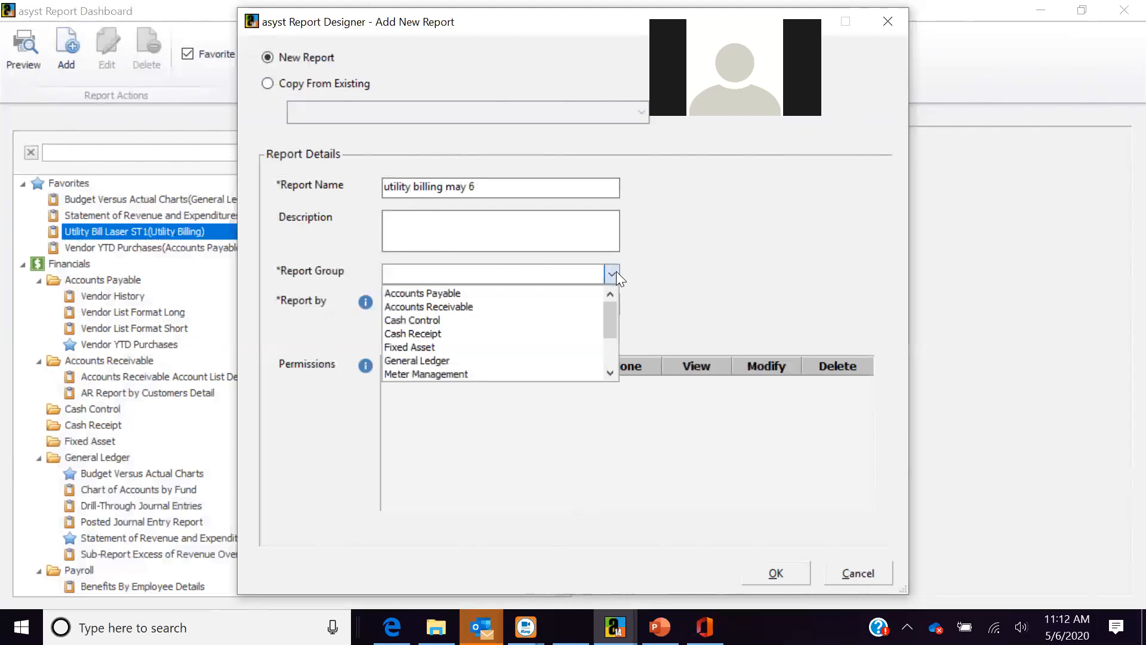
{"action": "left_click", "coordinate": [609, 373]}
{"action": "left_click", "coordinate": [610, 373]}
{"action": "left_click", "coordinate": [610, 373]}
{"action": "left_click", "coordinate": [609, 373]}
{"action": "left_click", "coordinate": [609, 373]}
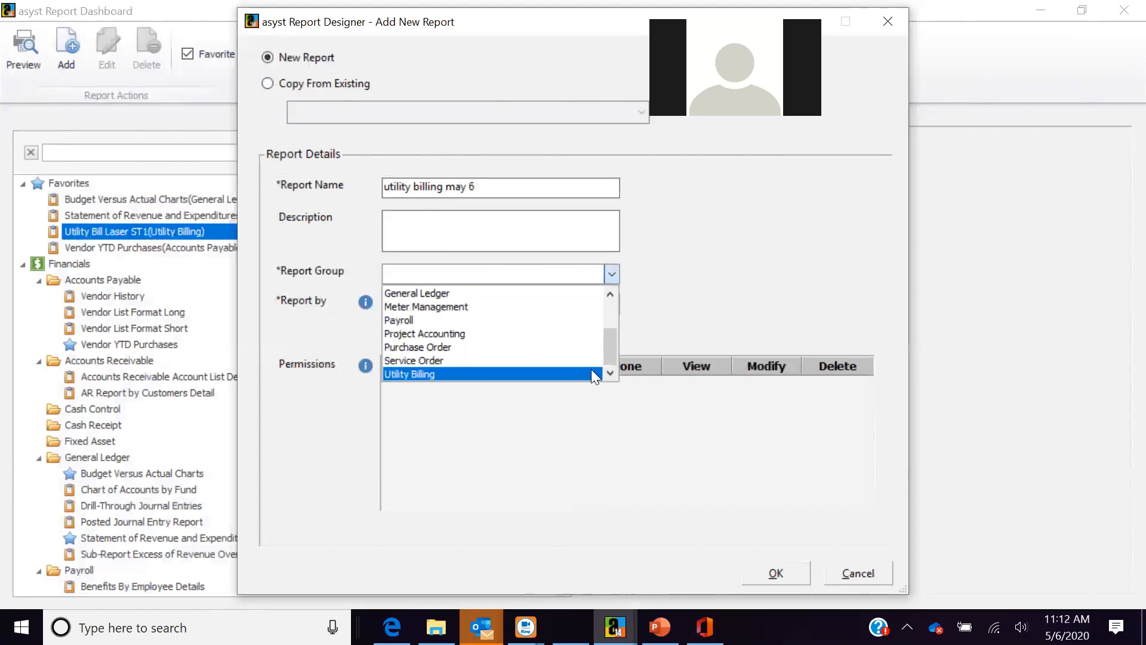
{"action": "left_click", "coordinate": [591, 371]}
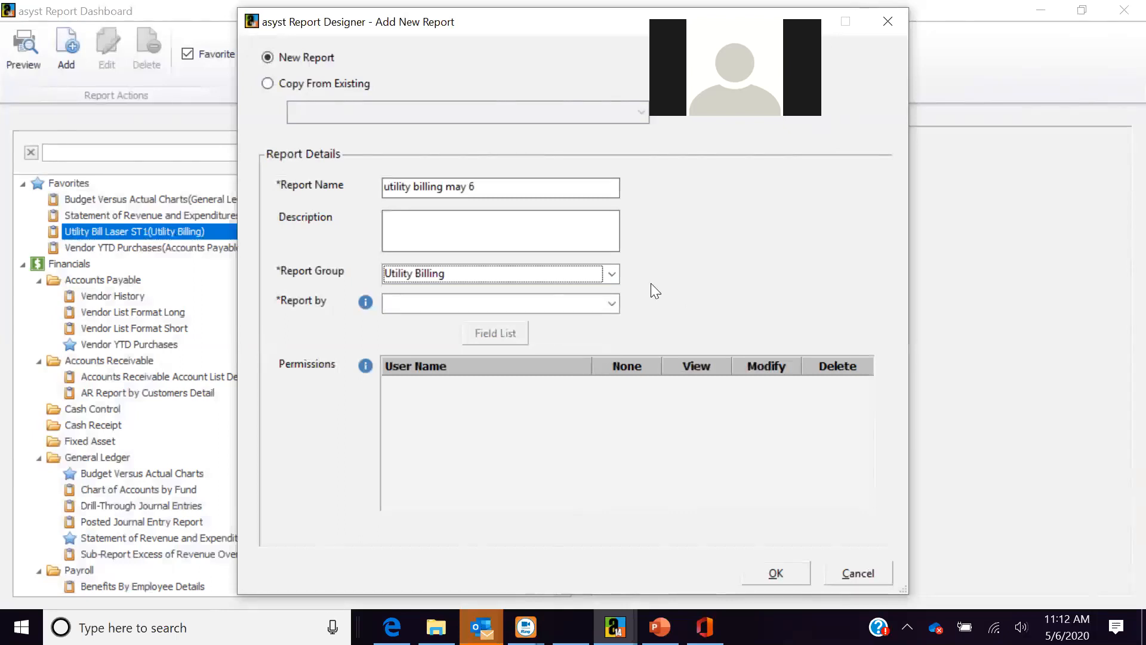
- Set the new report to be reported by Account and confirm its creation
{"action": "left_click", "coordinate": [613, 309]}
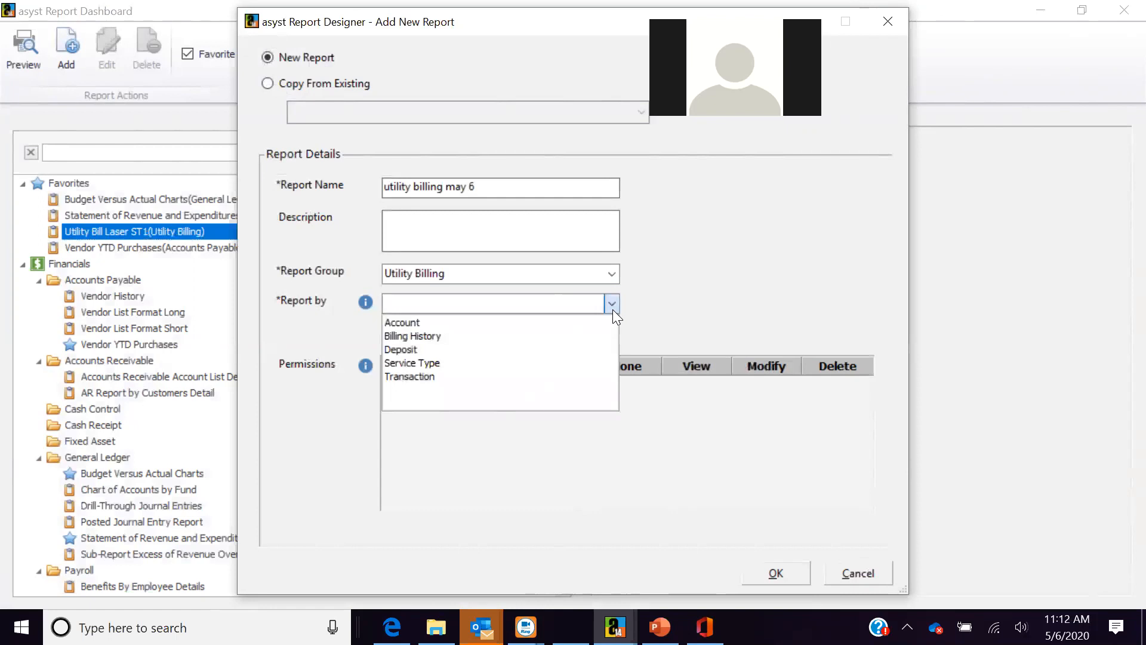
{"action": "left_click", "coordinate": [560, 312]}
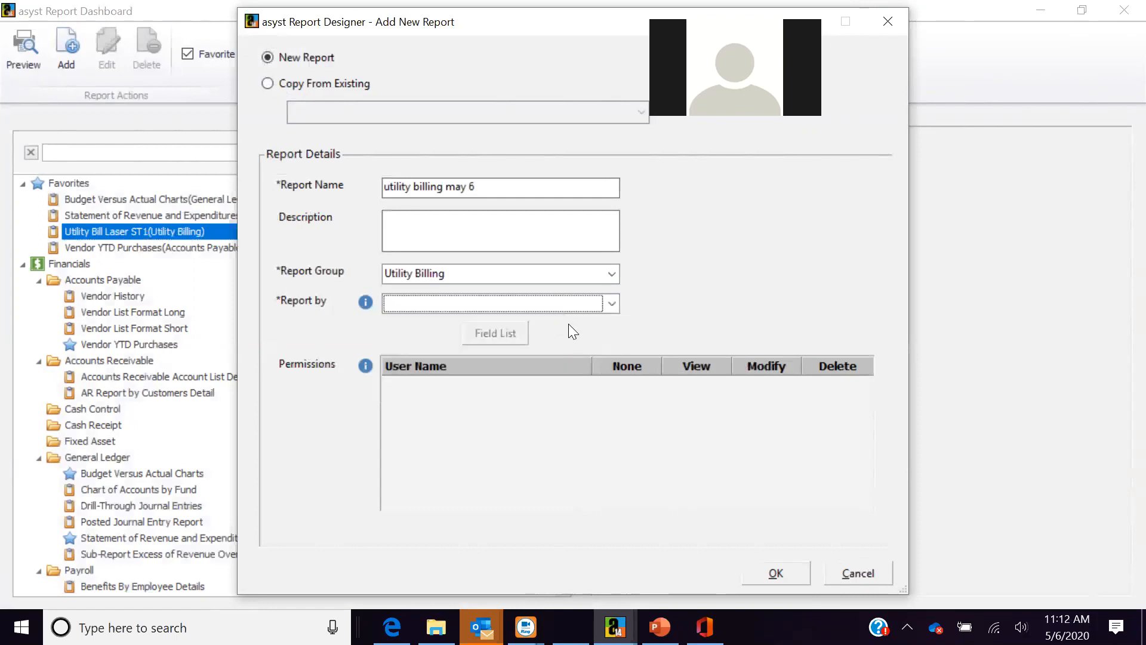
{"action": "left_click", "coordinate": [610, 303]}
{"action": "left_click", "coordinate": [576, 320]}
{"action": "left_click", "coordinate": [770, 572]}
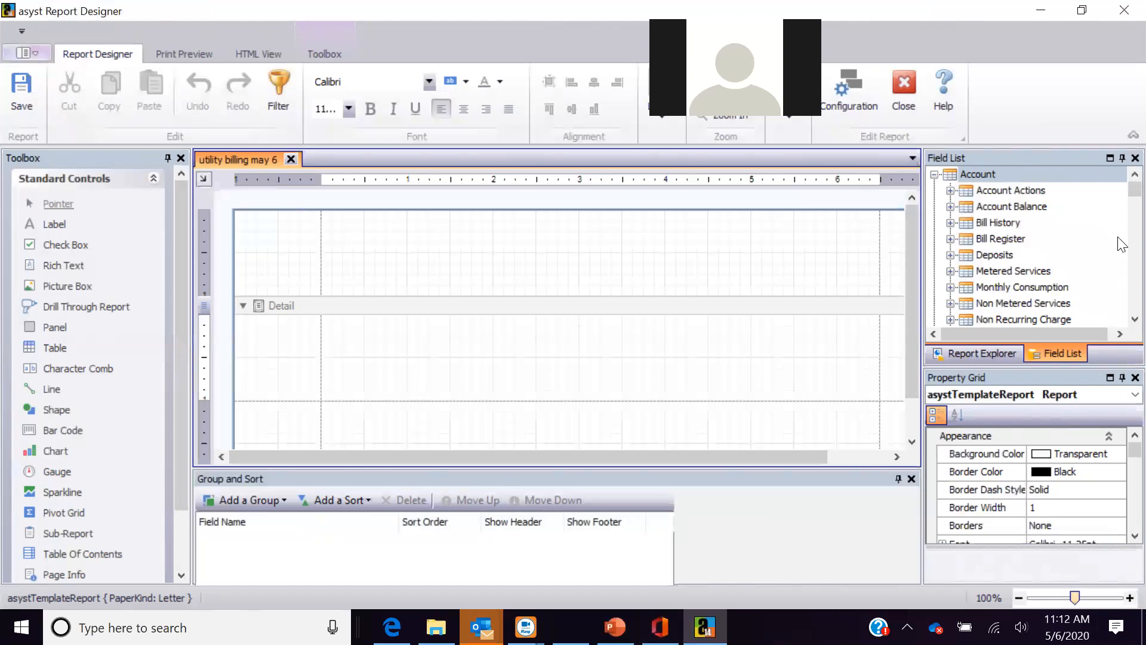
- Place a picture box in the header band and load the City of Progress Logo image
{"action": "left_click_drag", "start_coordinate": [1120, 190], "coordinate": [984, 197]}
{"action": "left_click_drag", "start_coordinate": [71, 289], "coordinate": [404, 248]}
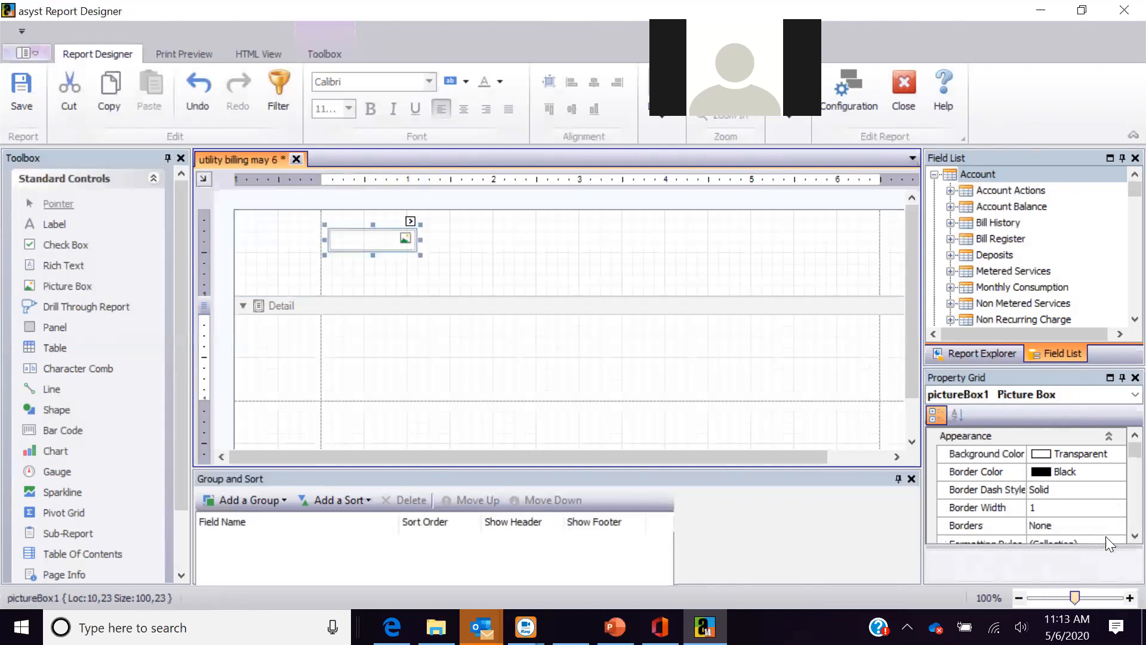
{"action": "scroll", "coordinate": [1119, 537], "scroll_direction": "down", "scroll_amount": 3}
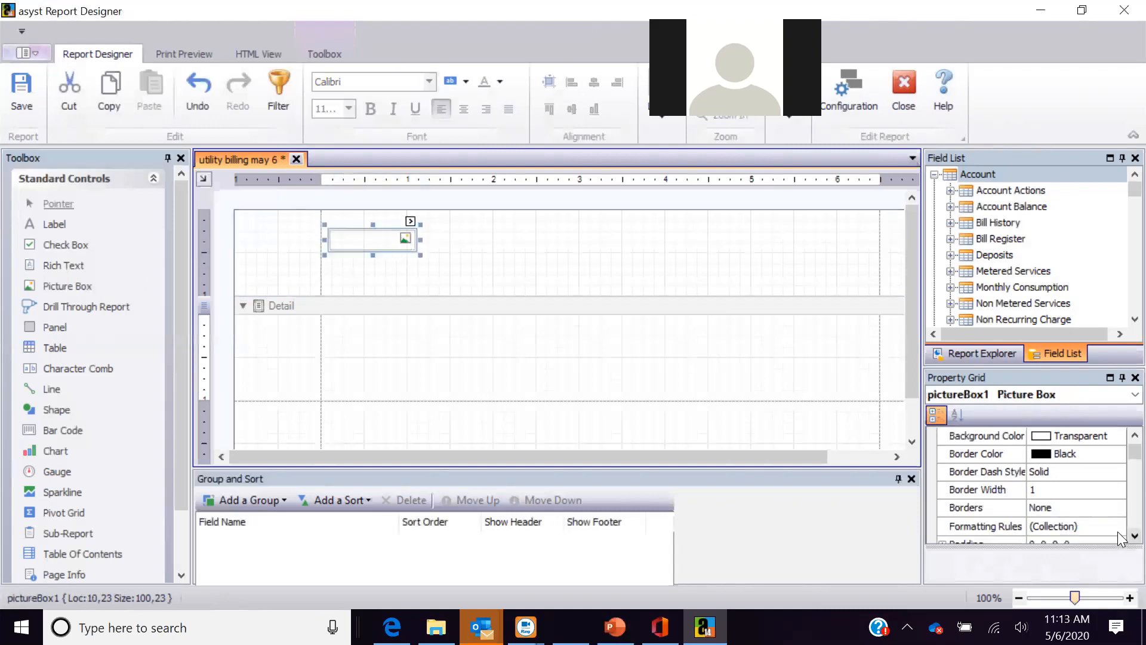
{"action": "scroll", "coordinate": [1119, 537], "scroll_direction": "down", "scroll_amount": 5}
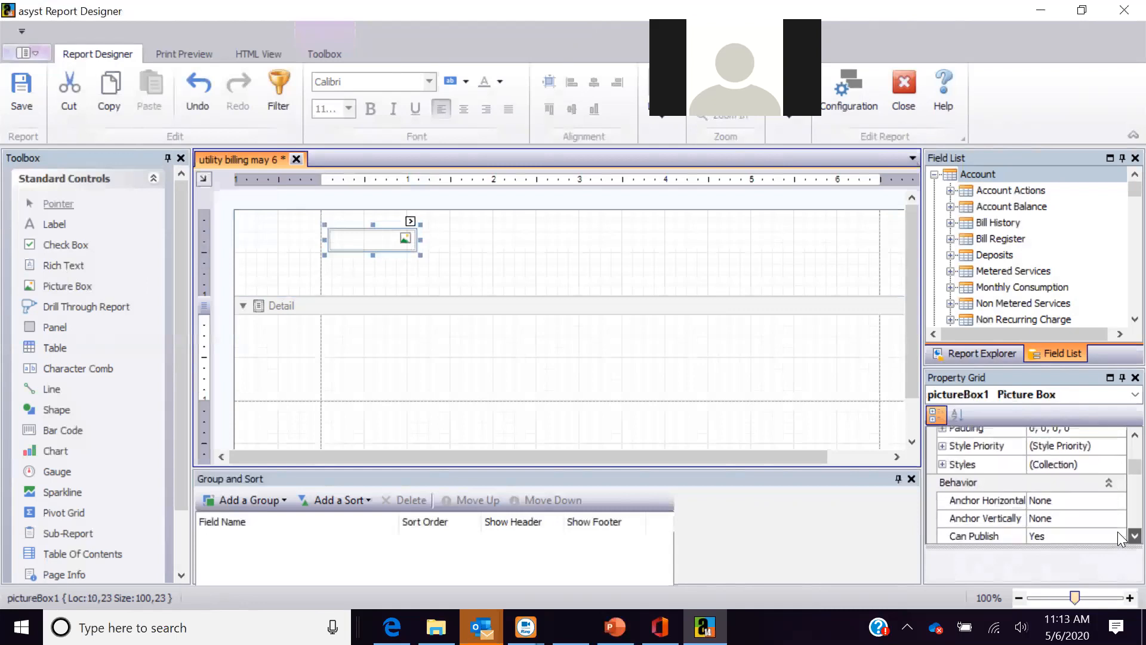
{"action": "scroll", "coordinate": [1119, 538], "scroll_direction": "down", "scroll_amount": 5}
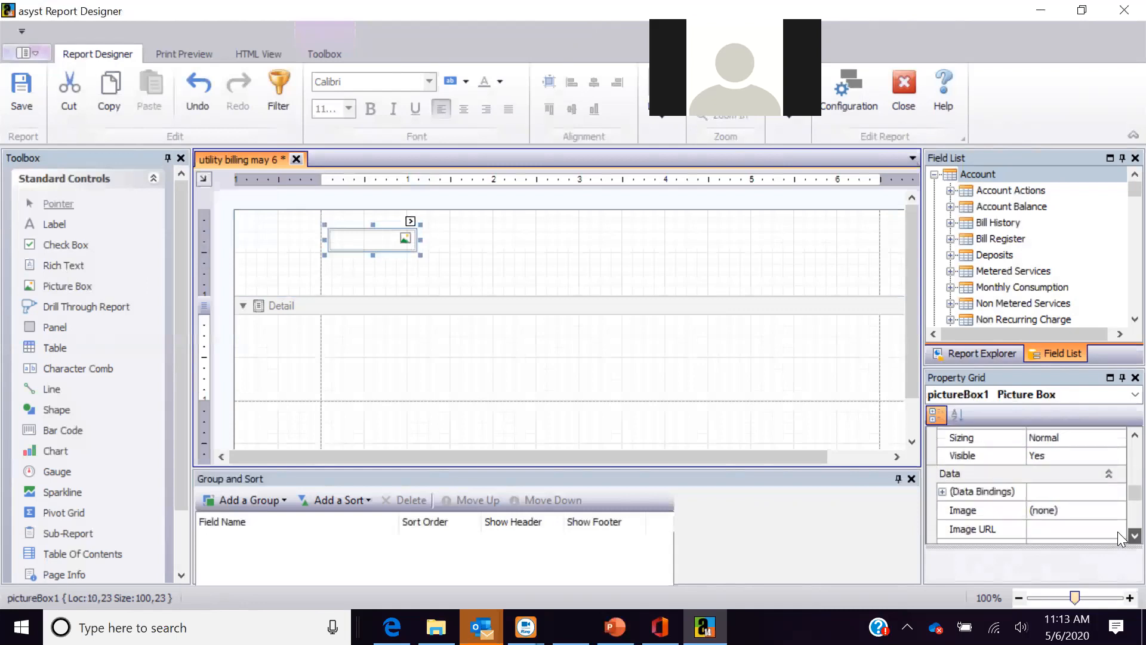
{"action": "left_click", "coordinate": [1111, 503]}
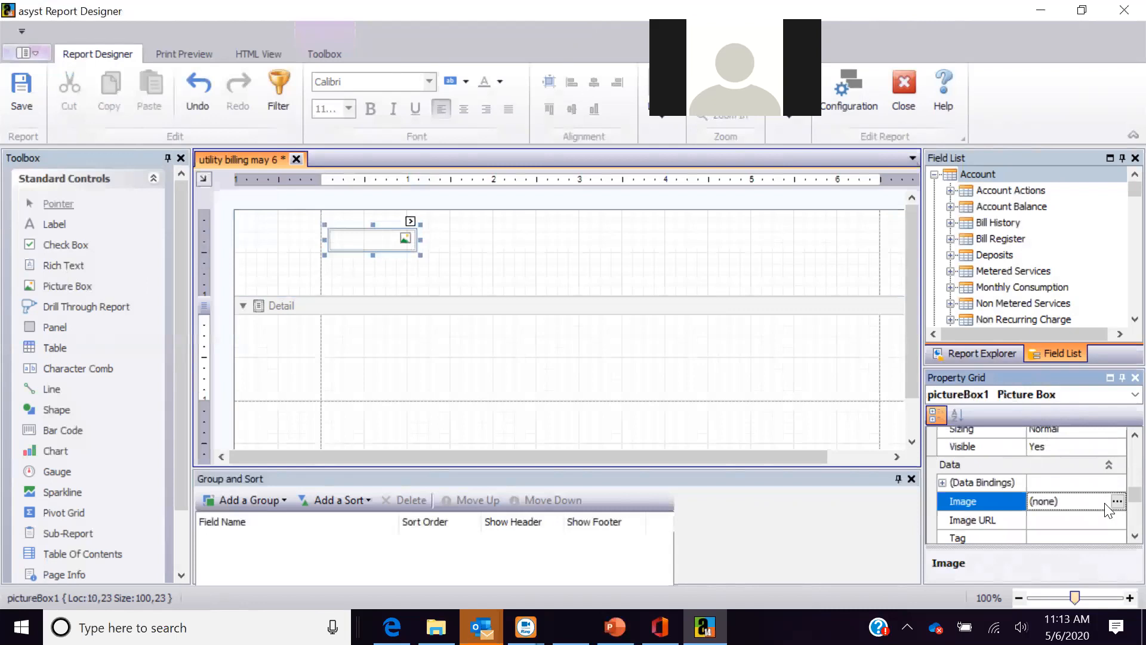
{"action": "left_click", "coordinate": [1117, 502]}
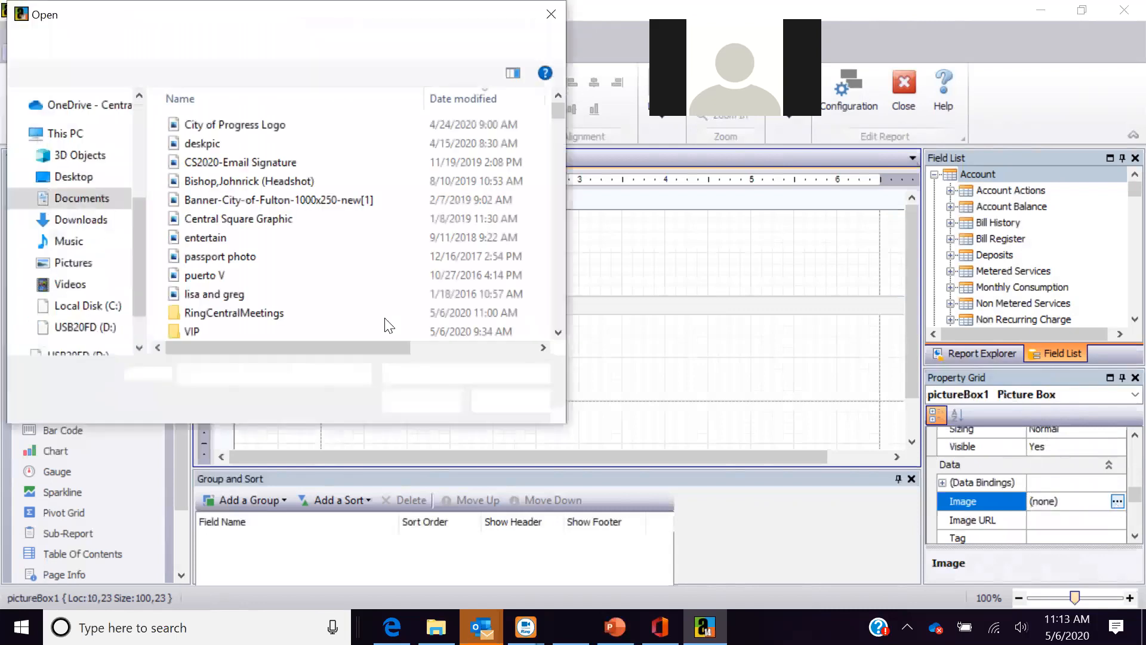
{"action": "double_click", "coordinate": [234, 128]}
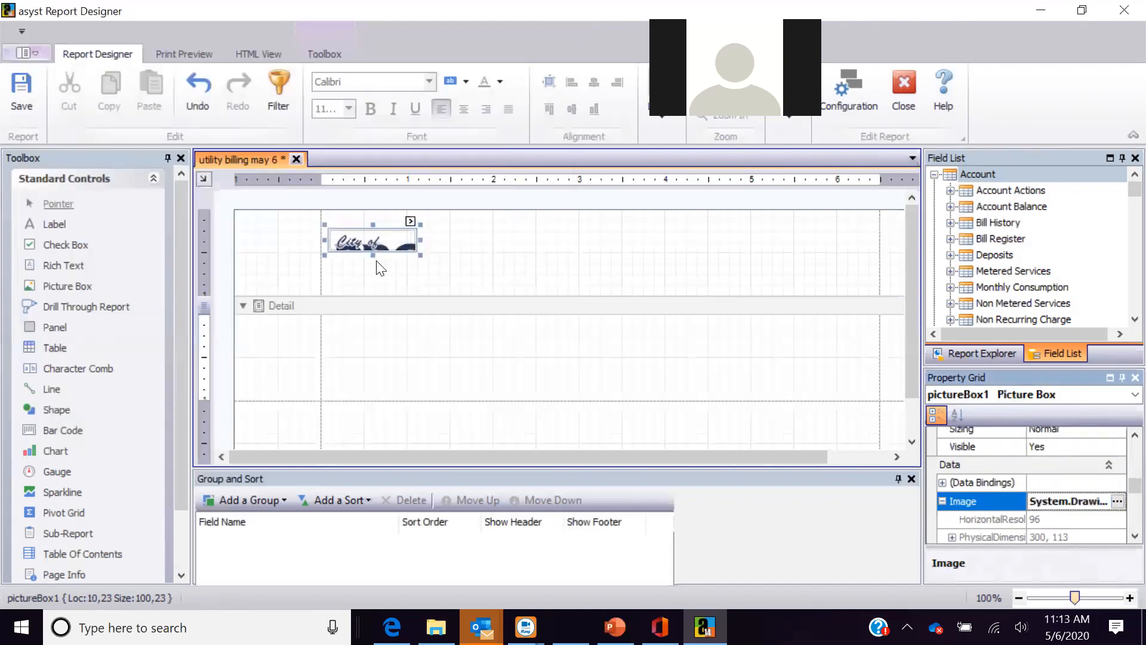
- Enlarge the logo, move it to the header's left edge, and add a label beside it
{"action": "left_click_drag", "start_coordinate": [421, 254], "coordinate": [627, 304]}
{"action": "left_click_drag", "start_coordinate": [460, 254], "coordinate": [439, 233]}
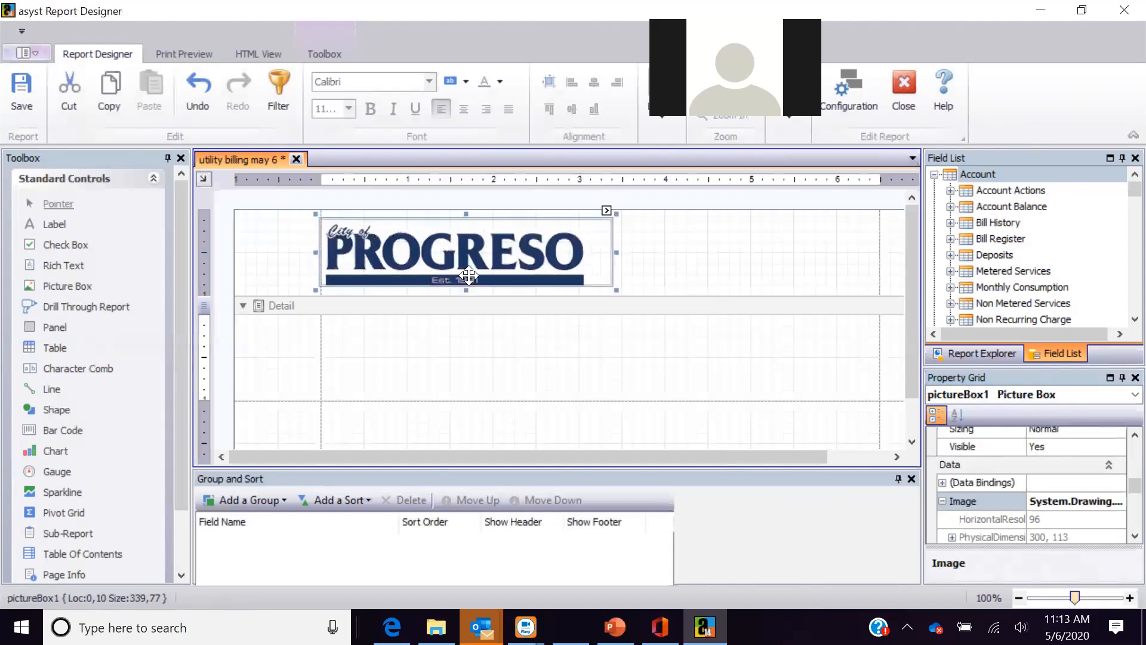
{"action": "left_click_drag", "start_coordinate": [63, 223], "coordinate": [728, 254]}
- Change the header label text to 'Utility Billing'
{"action": "double_click", "coordinate": [729, 254]}
{"action": "type", "text": "Uti"}
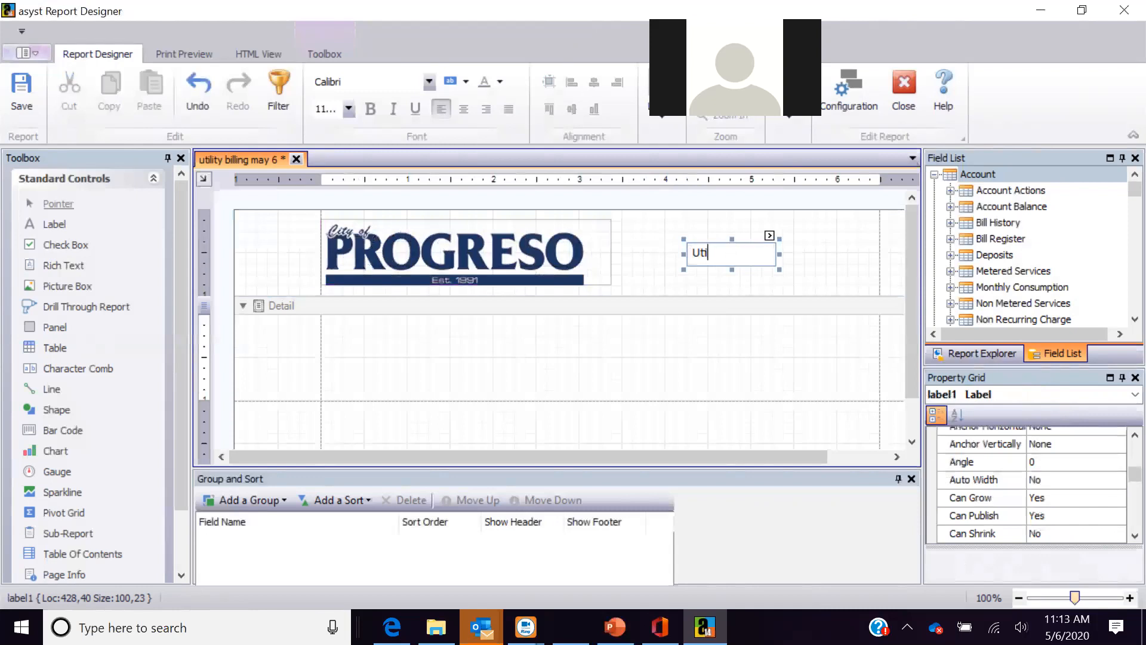
{"action": "type", "text": "lity Billini"}
{"action": "key", "text": "BackSpace"}
{"action": "key", "text": "BackSpace"}
{"action": "type", "text": "ng"}
- Add the Account Number field to the Detail band and make the band taller
{"action": "left_click", "coordinate": [950, 190]}
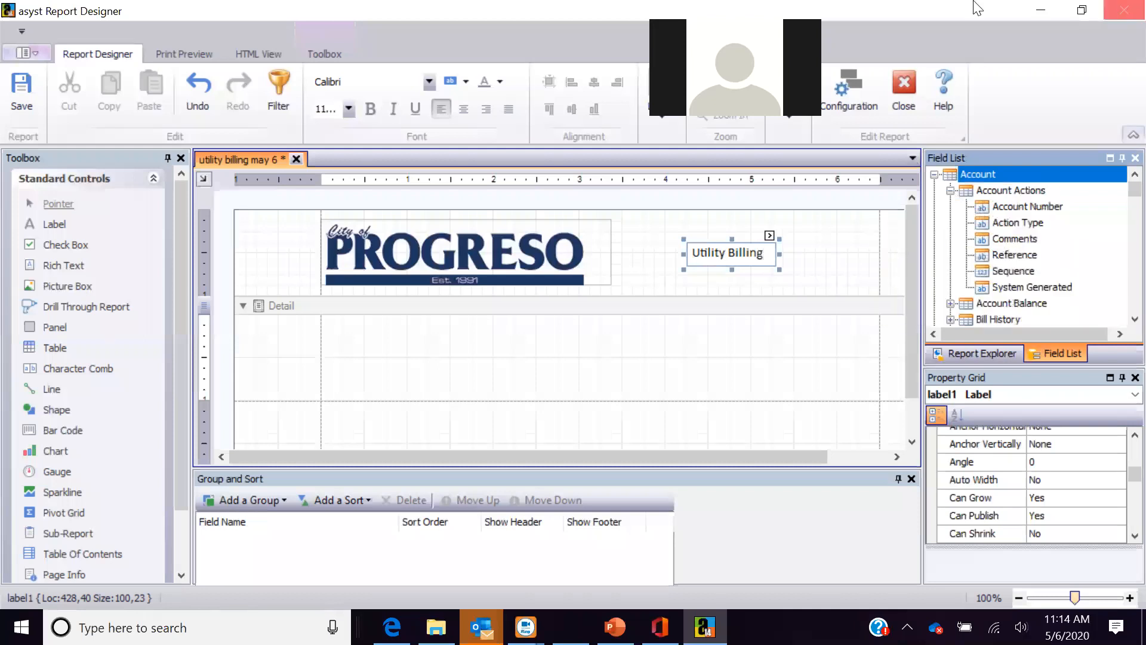
{"action": "left_click_drag", "start_coordinate": [982, 209], "coordinate": [385, 424]}
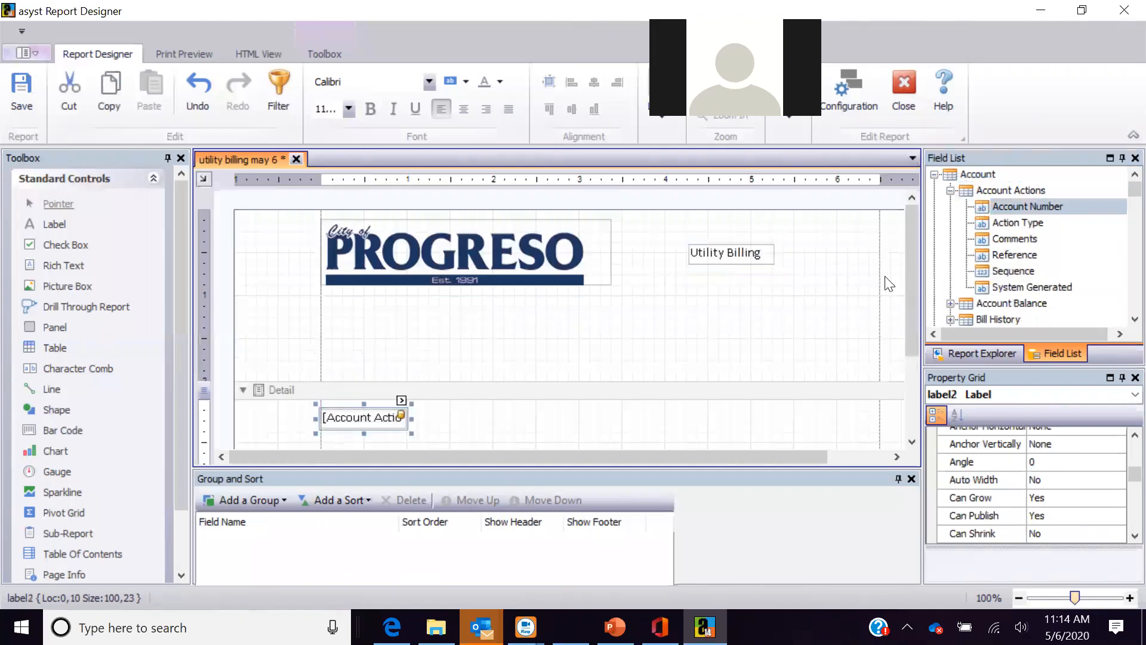
{"action": "left_click_drag", "start_coordinate": [911, 269], "coordinate": [915, 323]}
{"action": "left_click_drag", "start_coordinate": [382, 326], "coordinate": [392, 352]}
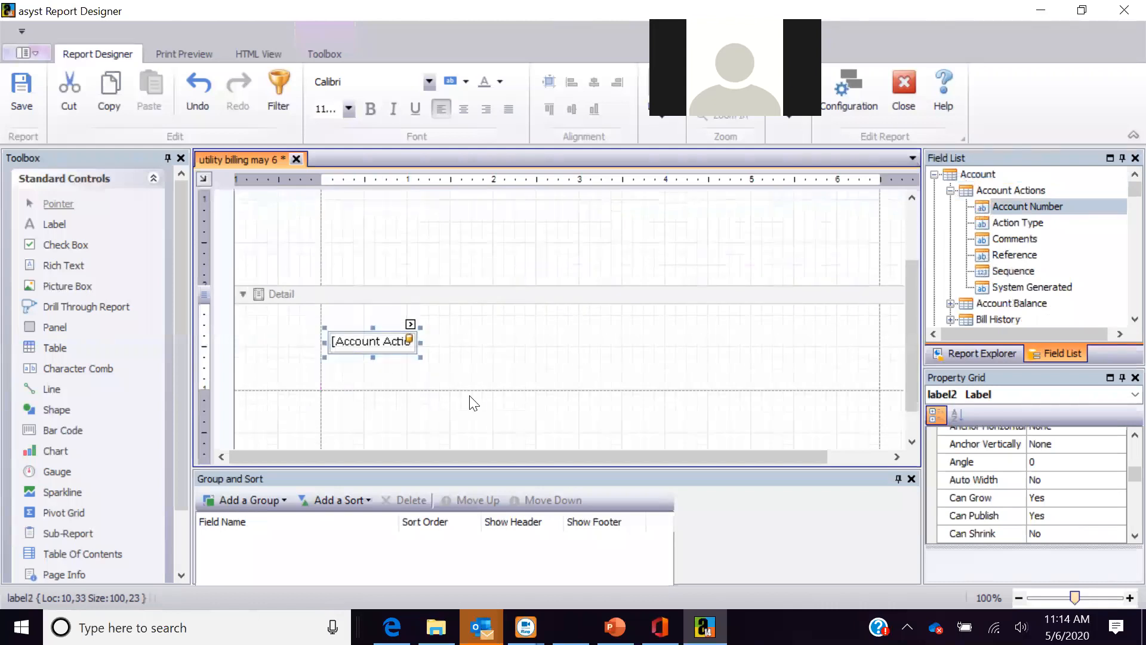
{"action": "left_click_drag", "start_coordinate": [535, 389], "coordinate": [535, 412]}
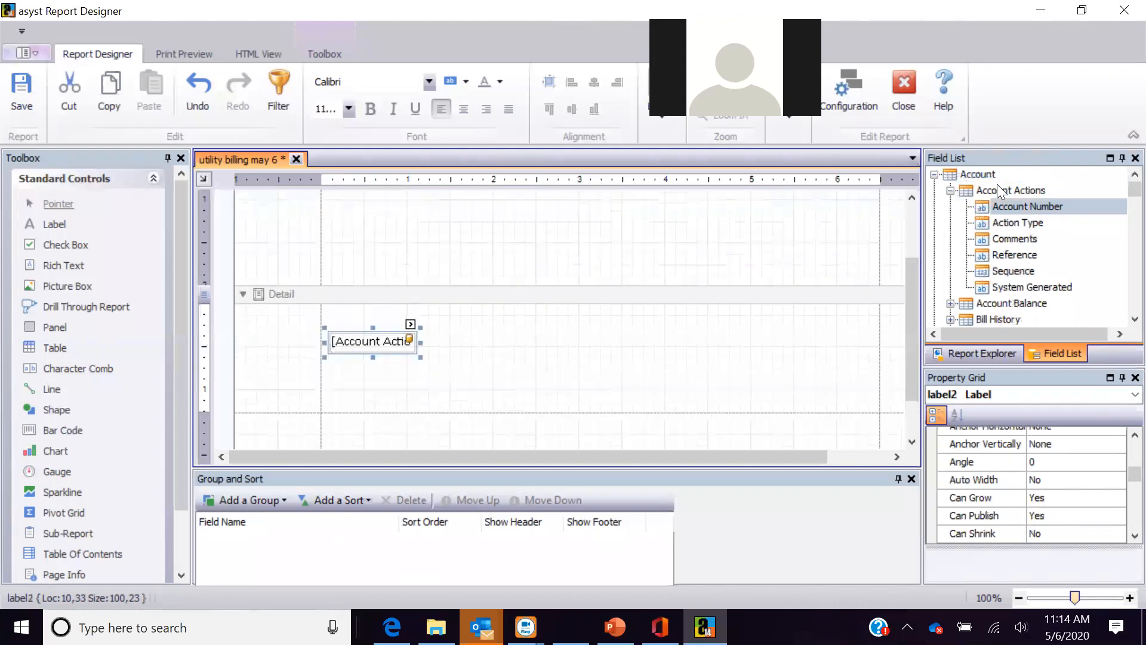
{"action": "left_click", "coordinate": [1134, 320]}
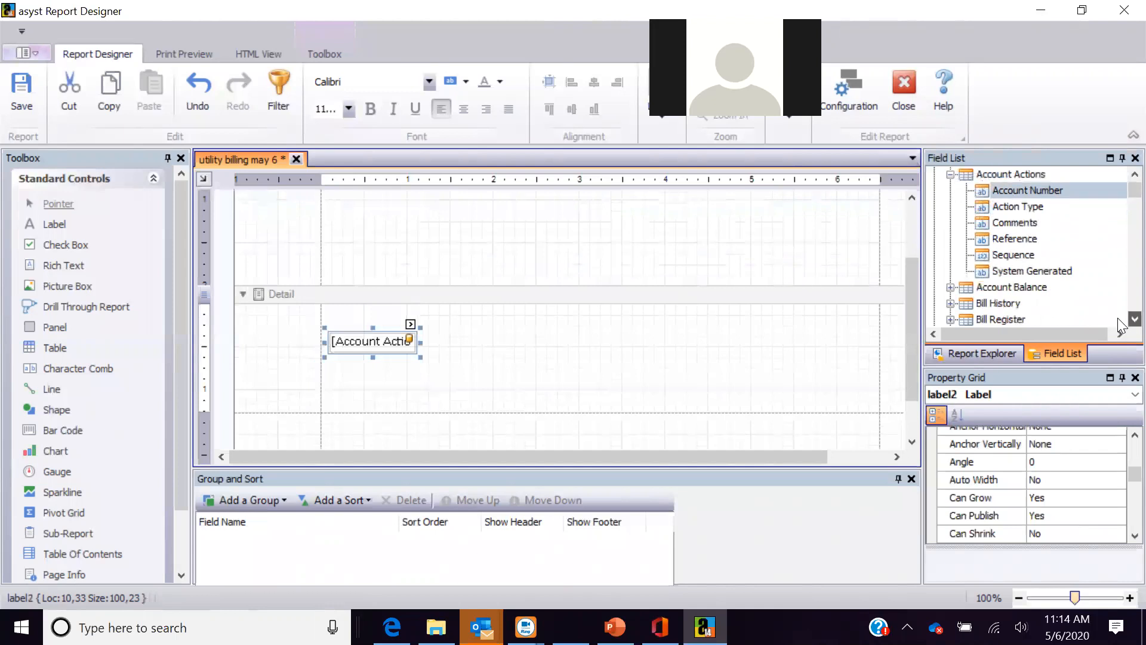
{"action": "left_click", "coordinate": [1135, 319]}
{"action": "left_click", "coordinate": [1134, 319]}
- Add Account Balance, Class and Average Daily Consumption fields beside Account Number in the Detail band
{"action": "left_click", "coordinate": [950, 255]}
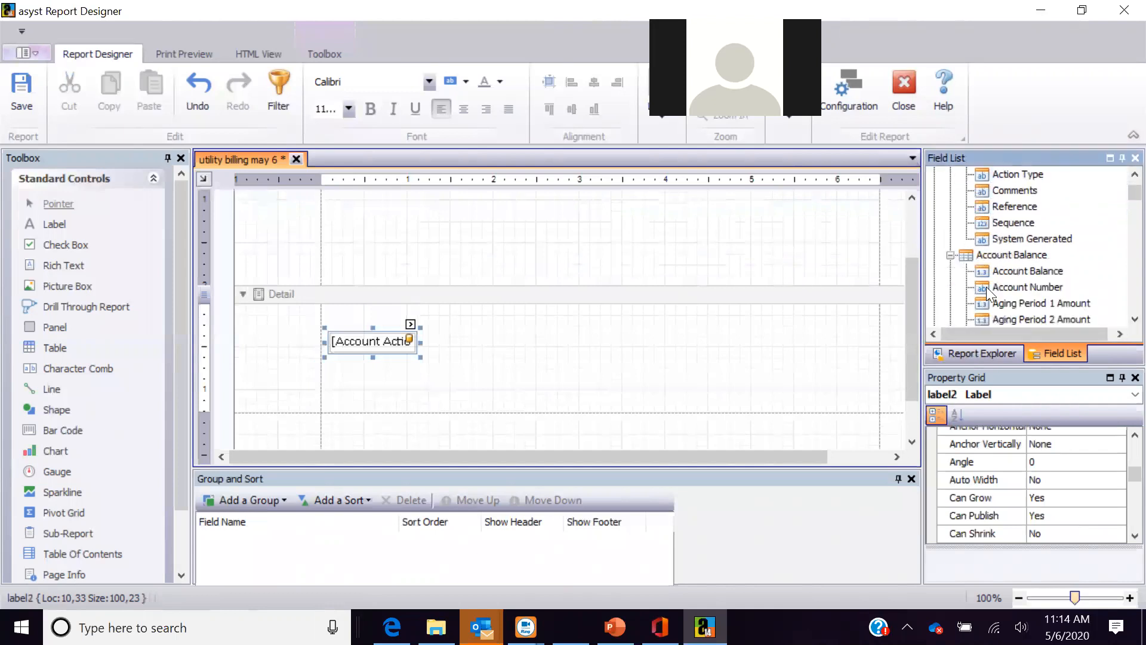
{"action": "left_click_drag", "start_coordinate": [994, 272], "coordinate": [505, 349]}
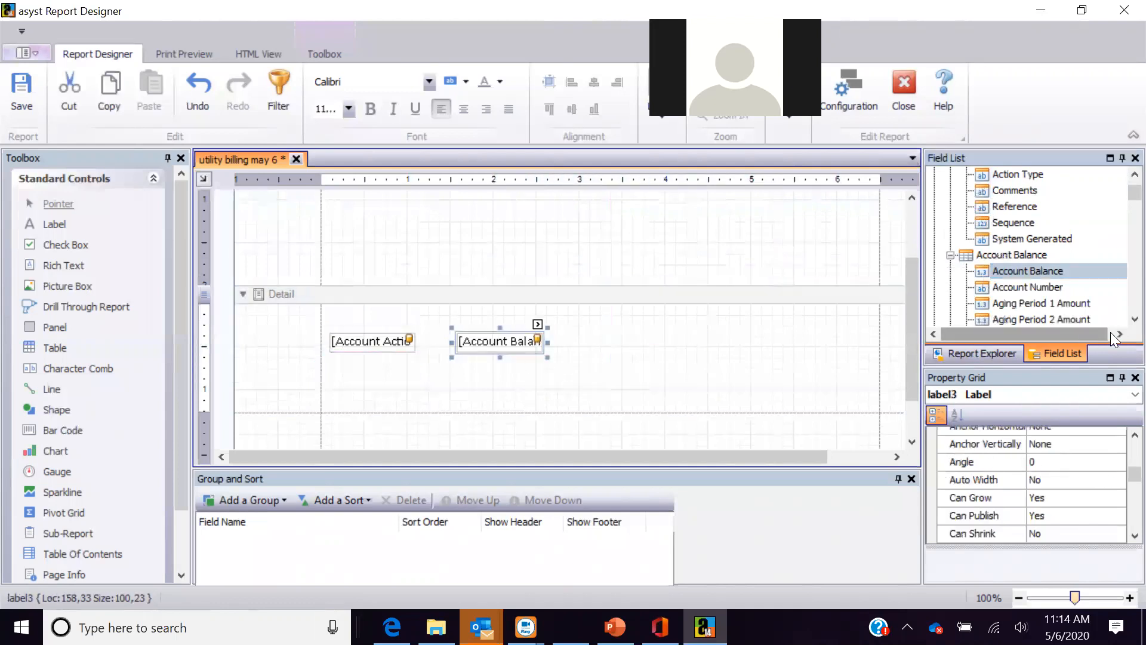
{"action": "scroll", "coordinate": [1119, 325], "scroll_direction": "down", "scroll_amount": 4}
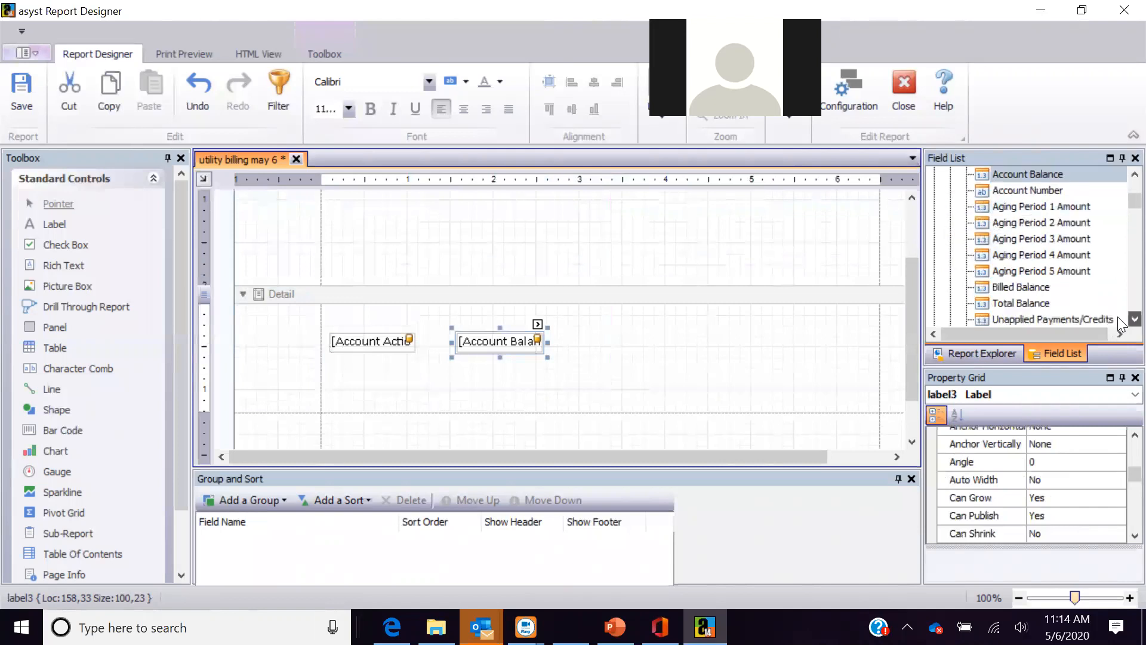
{"action": "scroll", "coordinate": [1119, 325], "scroll_direction": "down", "scroll_amount": 4}
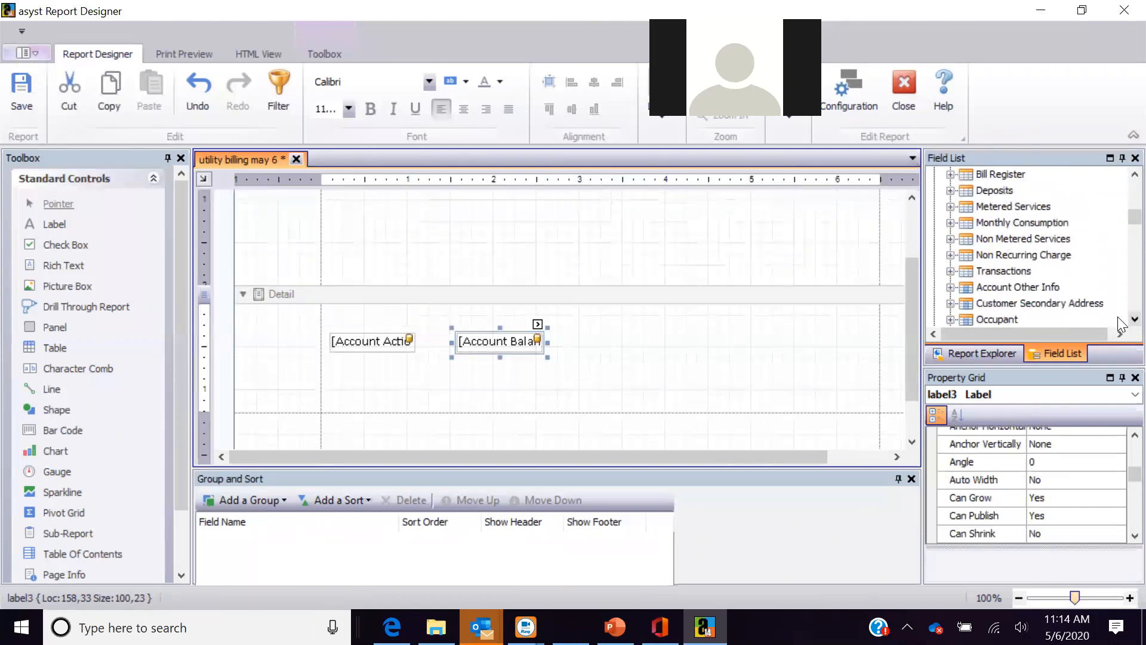
{"action": "scroll", "coordinate": [1119, 324], "scroll_direction": "down", "scroll_amount": 4}
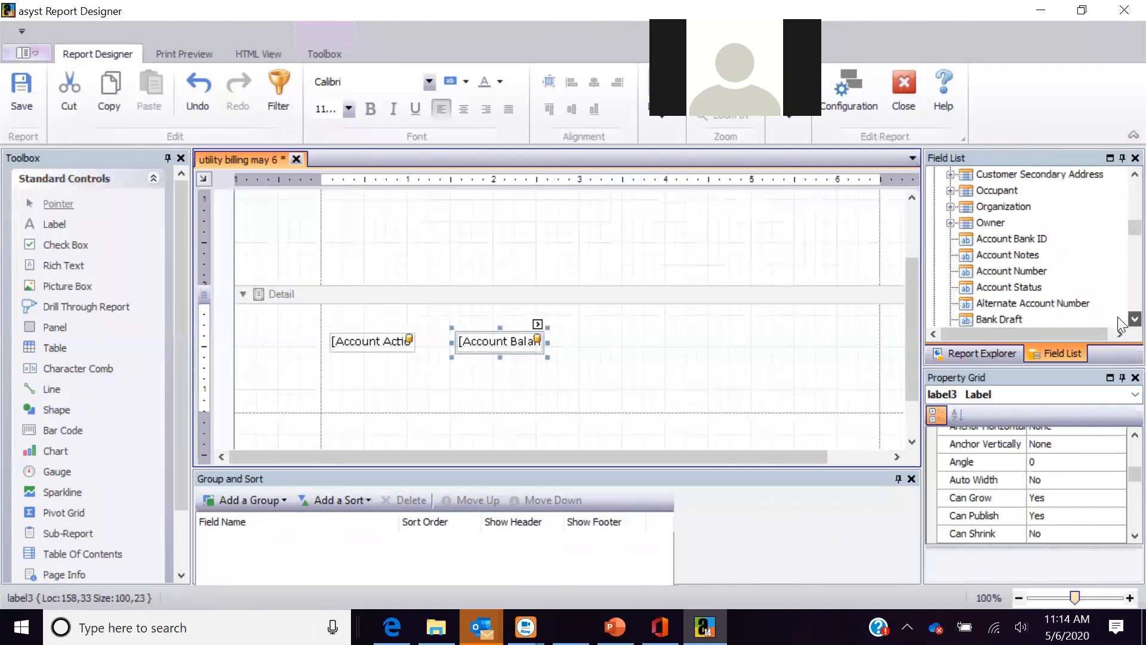
{"action": "left_click_drag", "start_coordinate": [955, 288], "coordinate": [631, 354]}
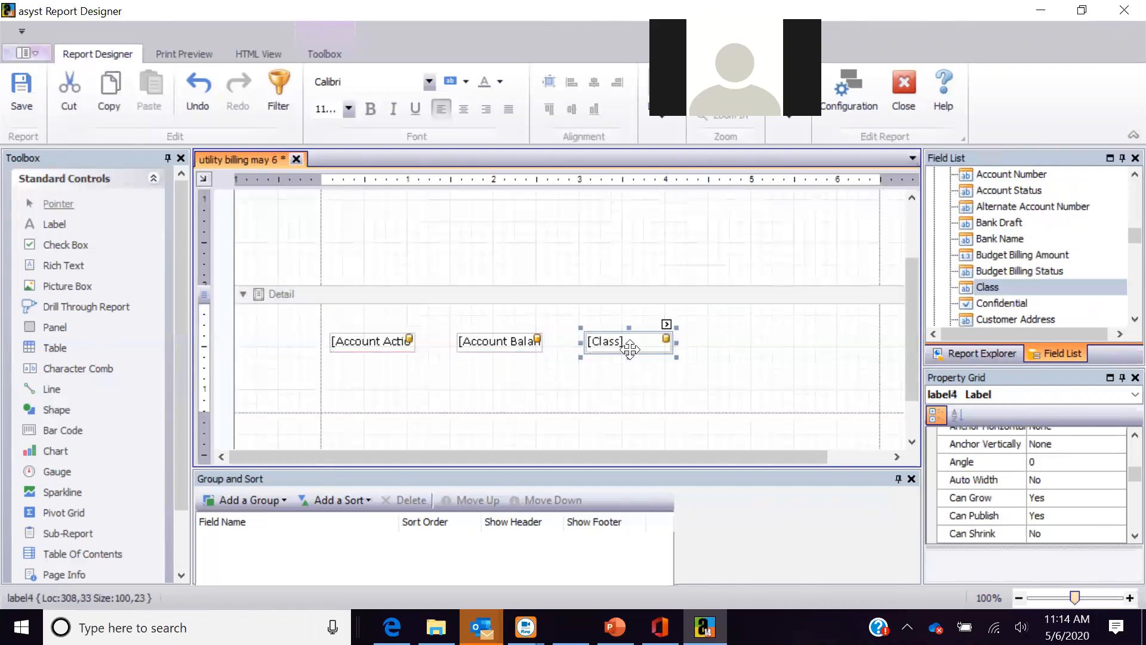
{"action": "left_click", "coordinate": [1135, 319]}
{"action": "scroll", "coordinate": [1120, 323], "scroll_direction": "down", "scroll_amount": 7}
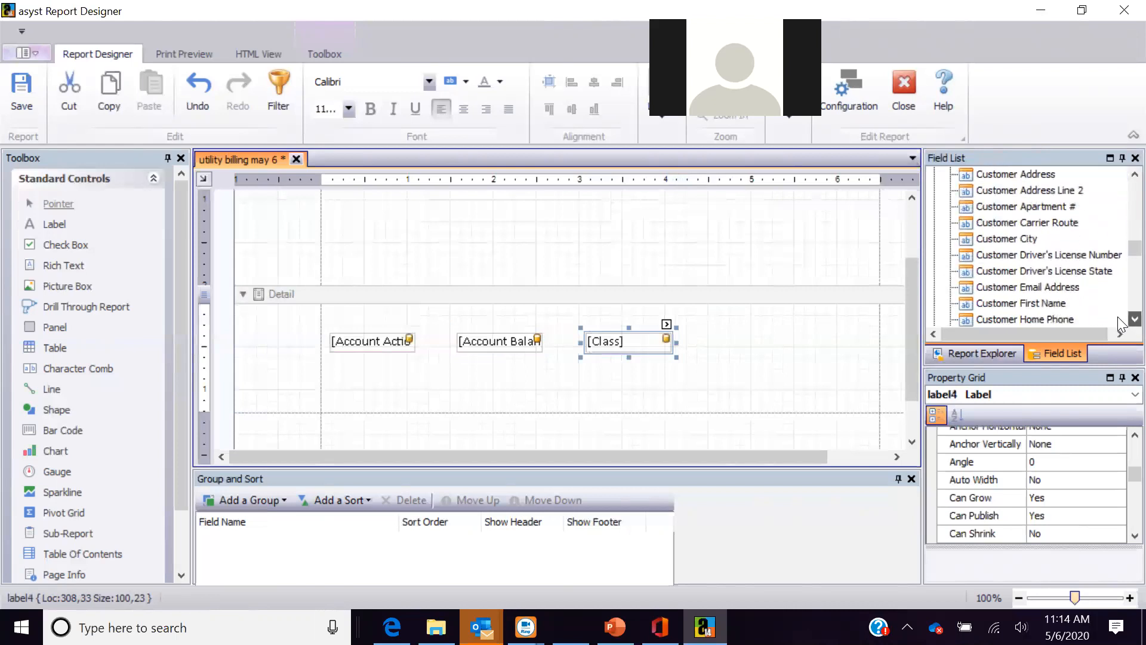
{"action": "scroll", "coordinate": [1119, 322], "scroll_direction": "down", "scroll_amount": 5}
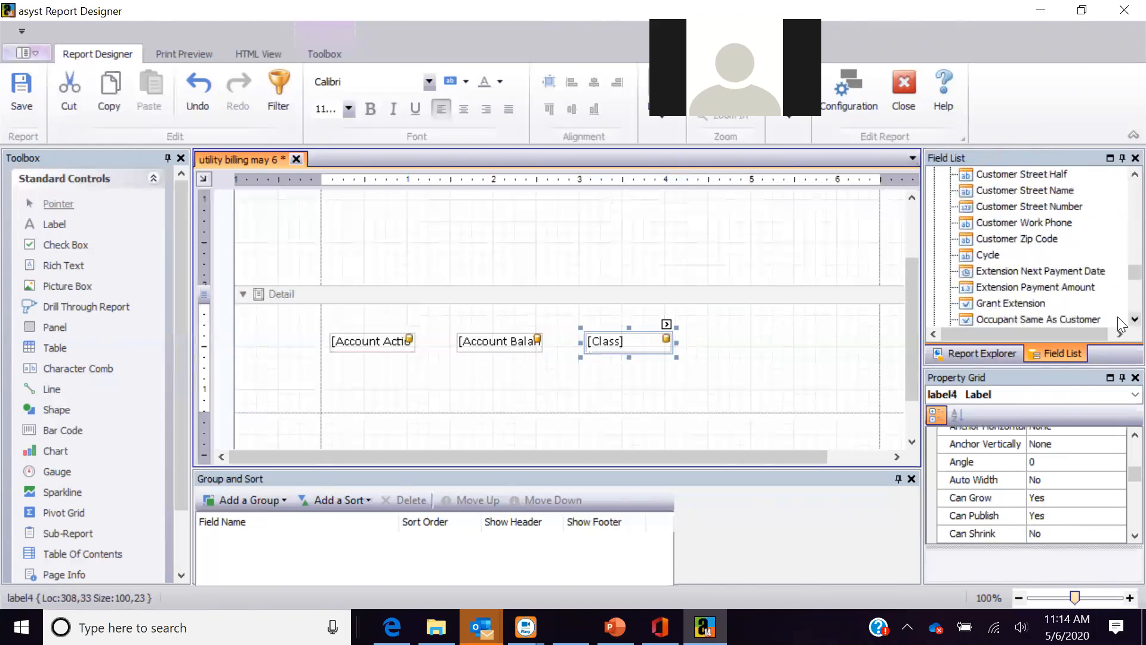
{"action": "scroll", "coordinate": [1119, 323], "scroll_direction": "down", "scroll_amount": 4}
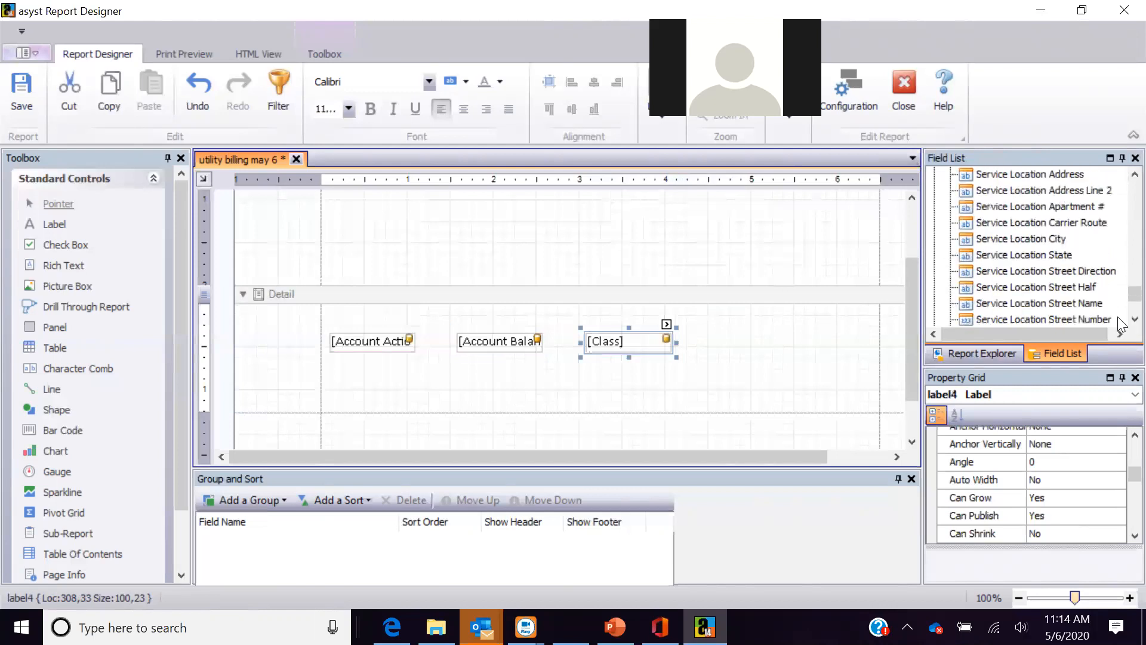
{"action": "left_click_drag", "start_coordinate": [1120, 295], "coordinate": [1117, 217]}
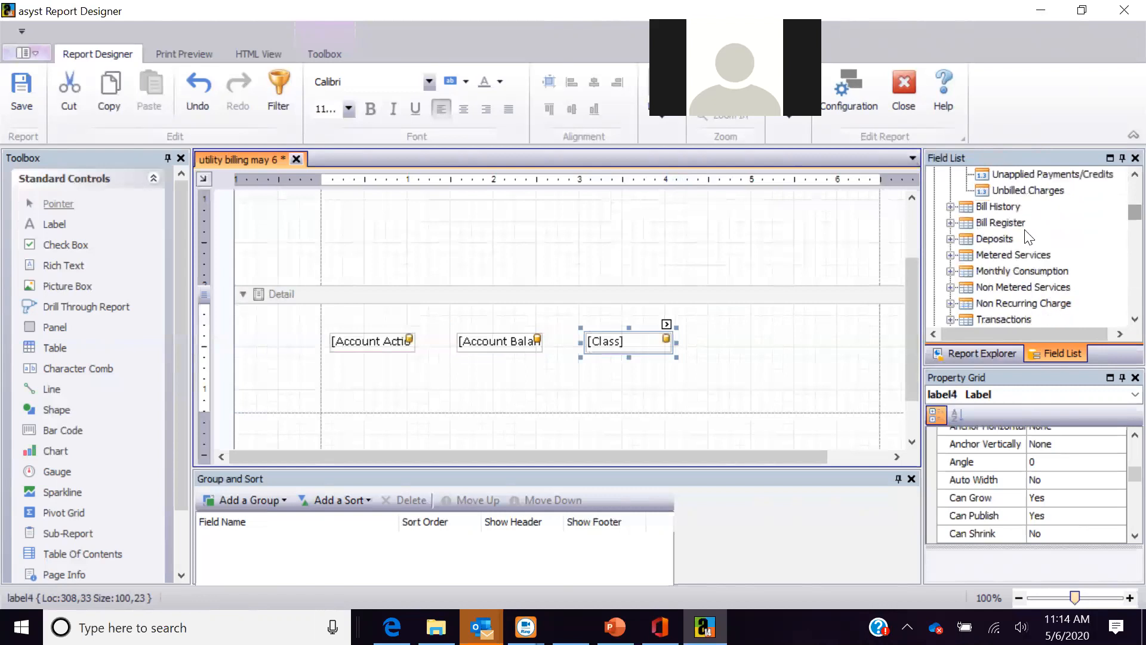
{"action": "left_click", "coordinate": [950, 271]}
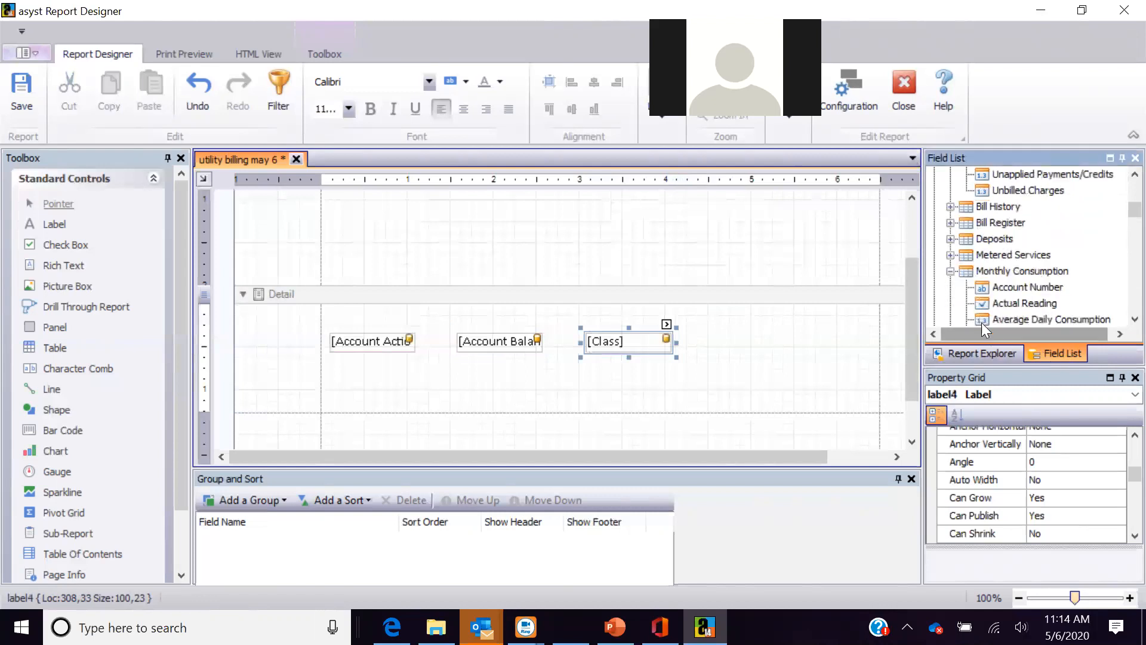
{"action": "left_click_drag", "start_coordinate": [979, 318], "coordinate": [752, 345]}
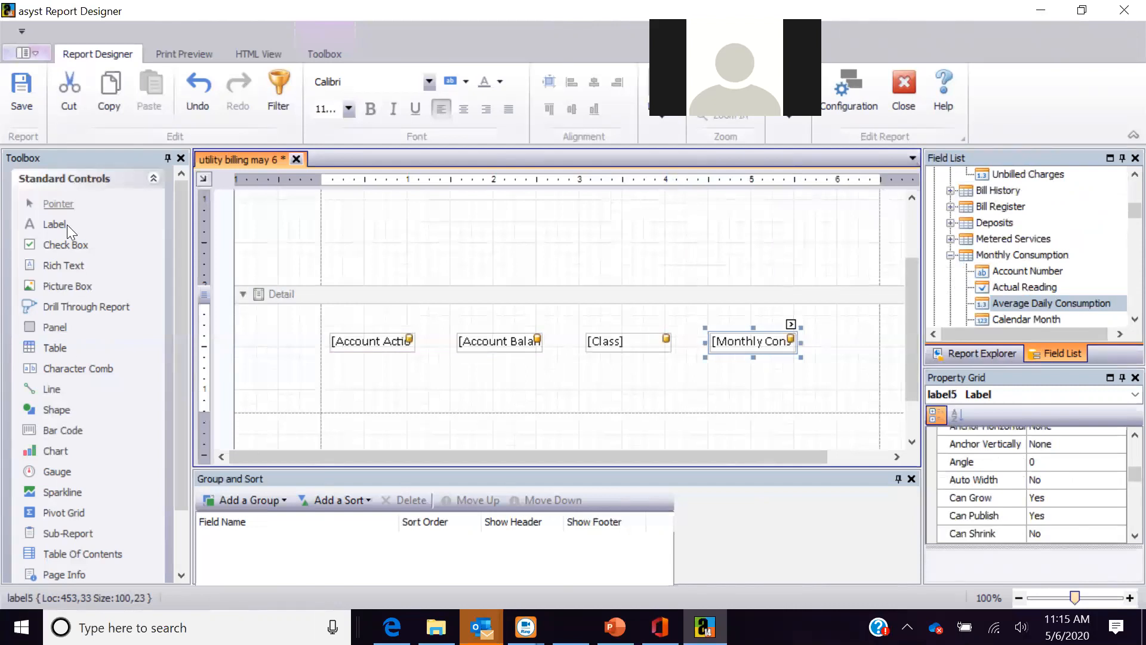
- Add labels 'Account' and 'Balance' above the account and balance fields in the Detail band
{"action": "left_click_drag", "start_coordinate": [55, 226], "coordinate": [381, 320]}
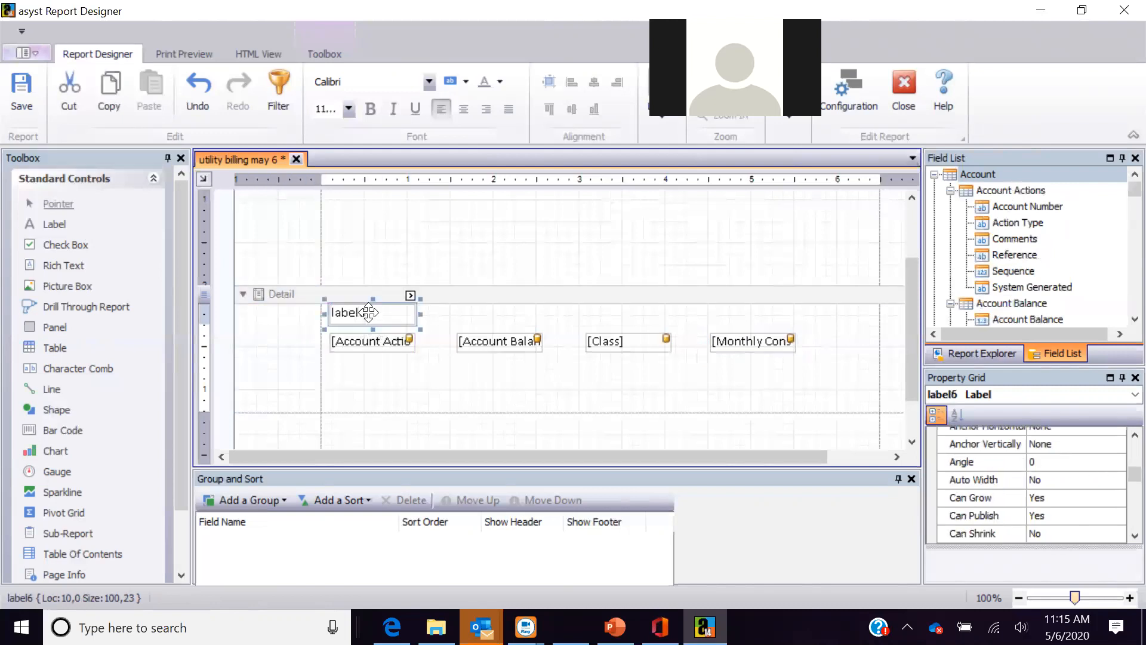
{"action": "double_click", "coordinate": [369, 312]}
{"action": "type", "text": "Account"}
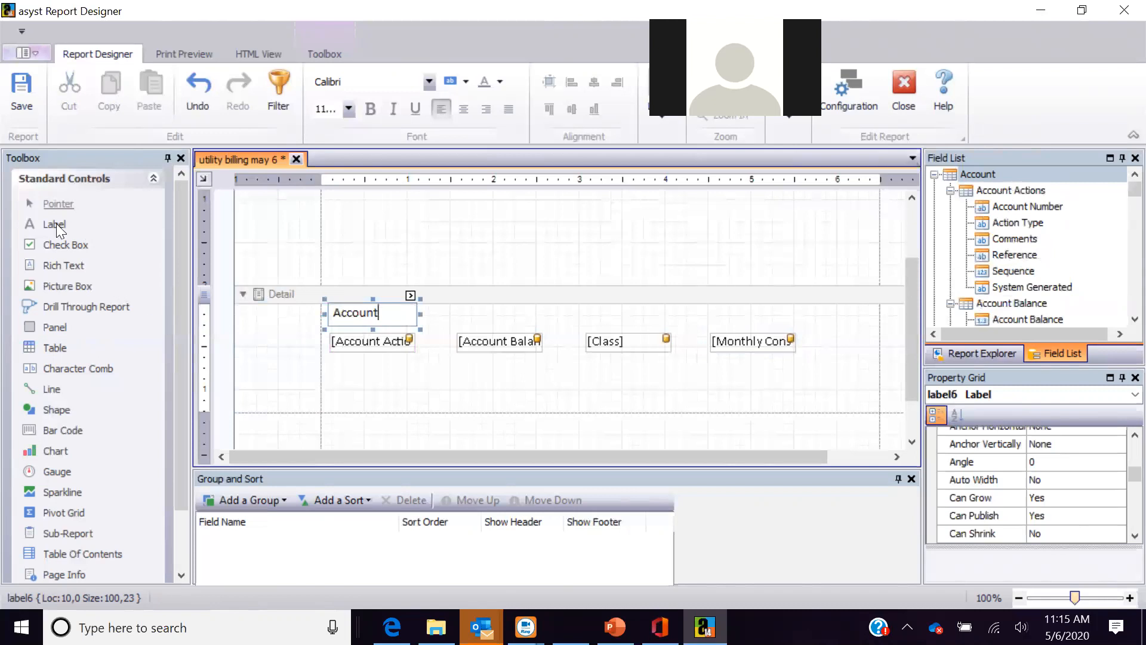
{"action": "left_click_drag", "start_coordinate": [54, 226], "coordinate": [494, 315]}
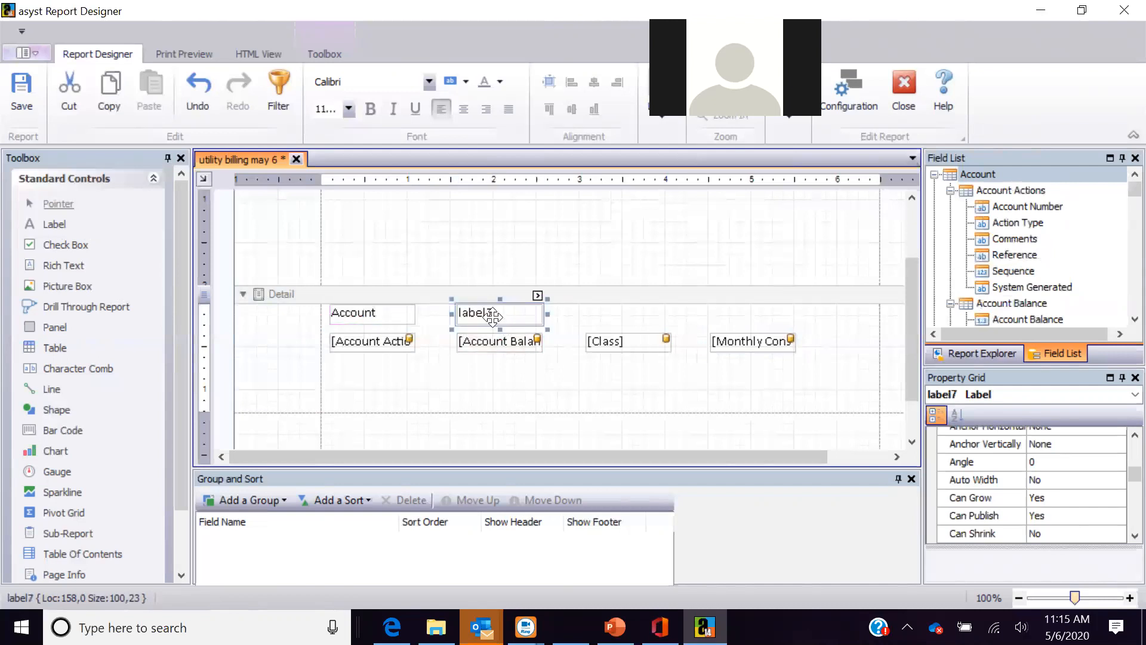
{"action": "type", "text": "Balance"}
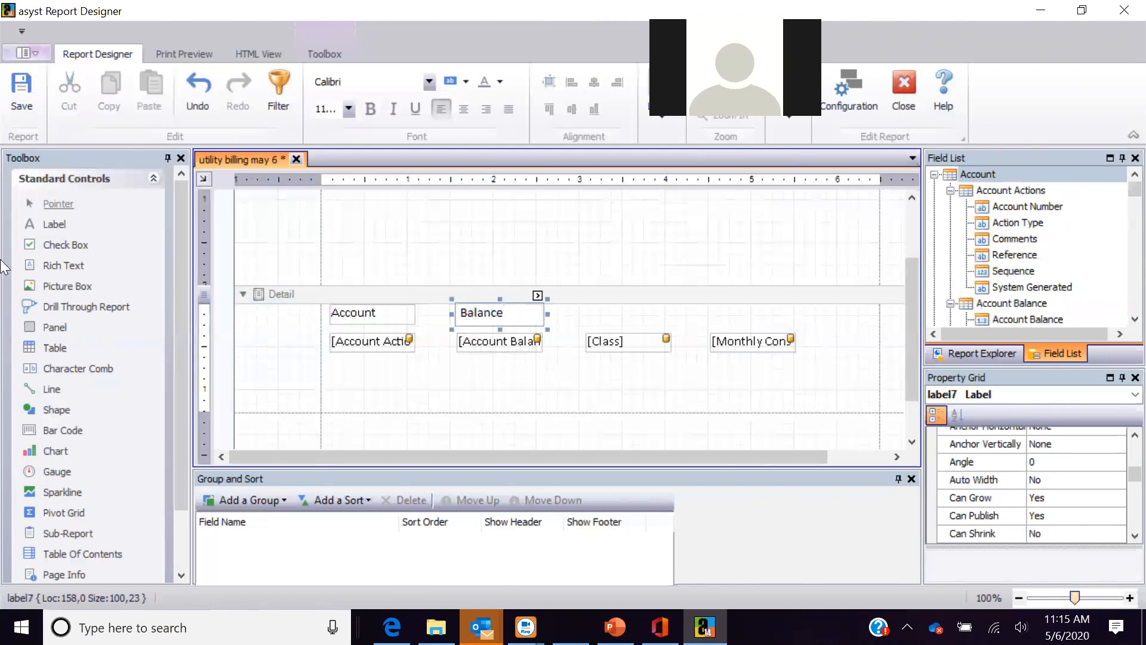
- Add labels 'Class' and 'Averge D C' above the class and consumption fields
{"action": "left_click_drag", "start_coordinate": [51, 224], "coordinate": [621, 314]}
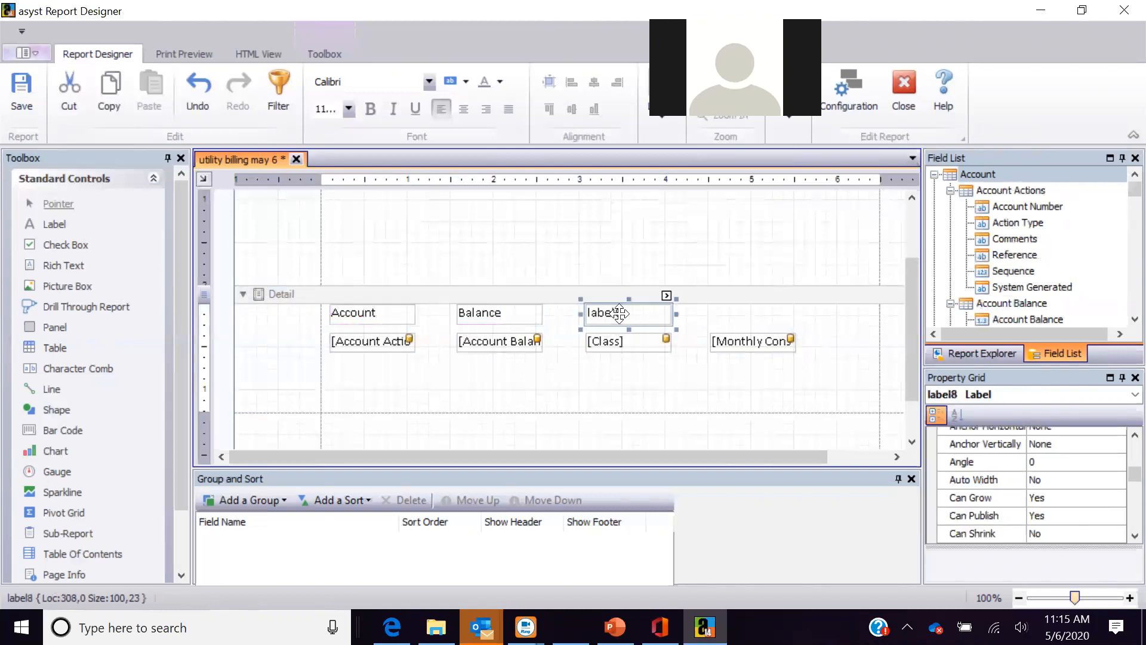
{"action": "double_click", "coordinate": [620, 313]}
{"action": "type", "text": "Class"}
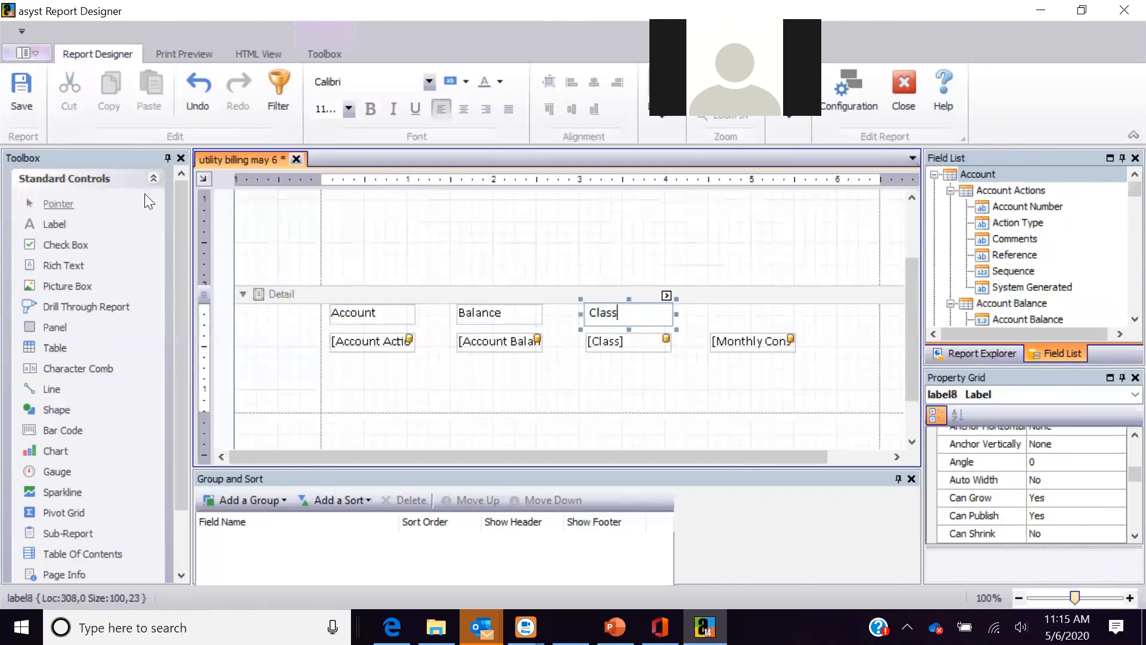
{"action": "left_click_drag", "start_coordinate": [48, 223], "coordinate": [754, 311]}
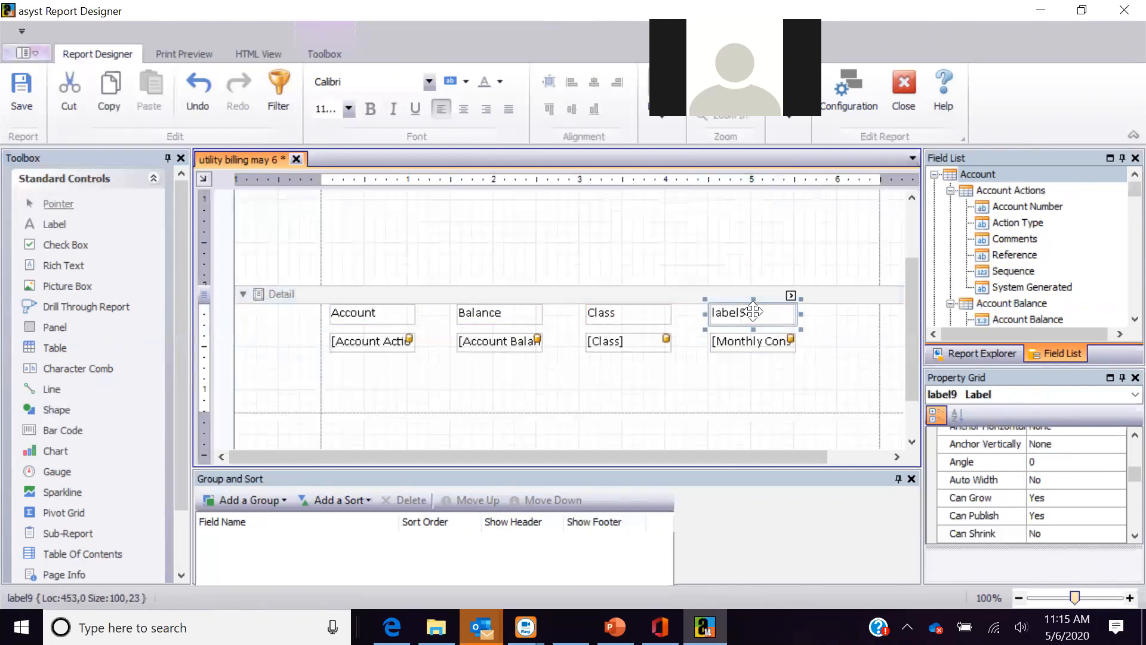
{"action": "double_click", "coordinate": [754, 311]}
{"action": "type", "text": "Averge"}
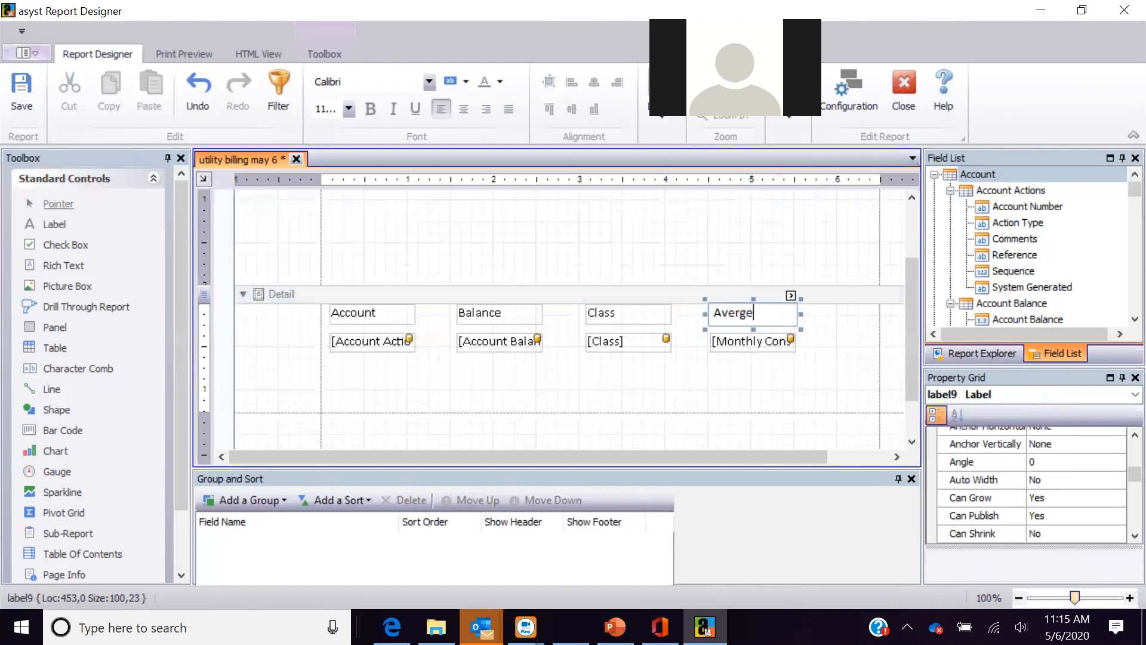
{"action": "type", "text": " D C"}
{"action": "left_click", "coordinate": [675, 384]}
- Make all text in the Detail band bold
{"action": "mouse_move", "coordinate": [916, 330]}
{"action": "left_mouse_down"}
{"action": "mouse_move", "coordinate": [917, 305]}
{"action": "mouse_move", "coordinate": [917, 318]}
{"action": "left_mouse_up"}
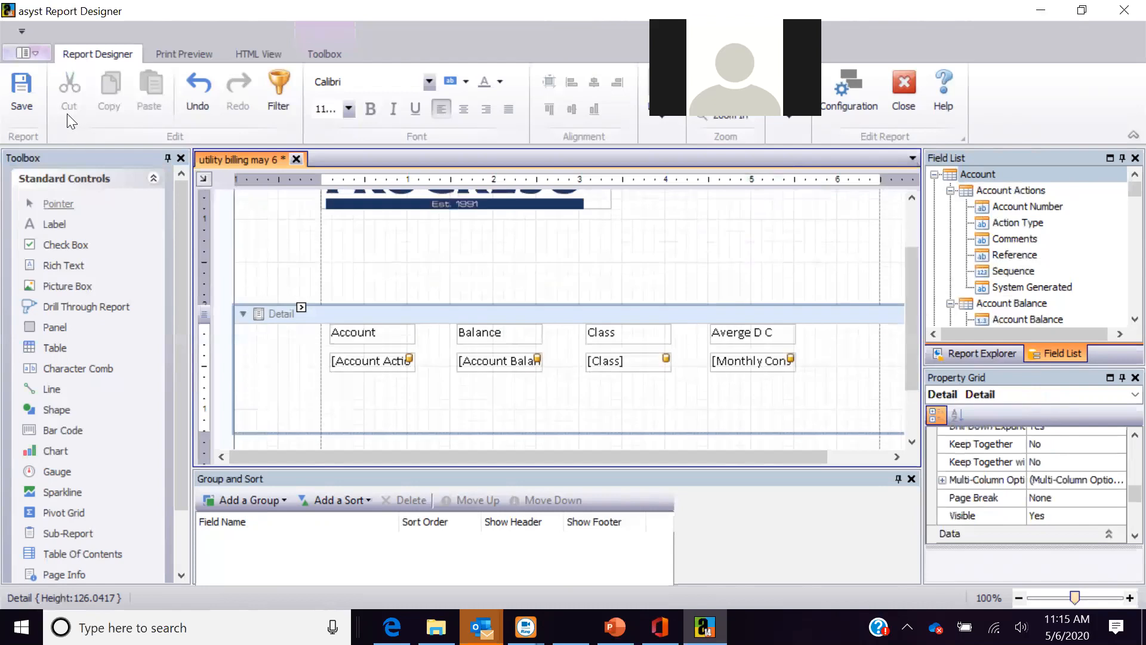
{"action": "left_click", "coordinate": [367, 110]}
{"action": "left_click", "coordinate": [367, 109]}
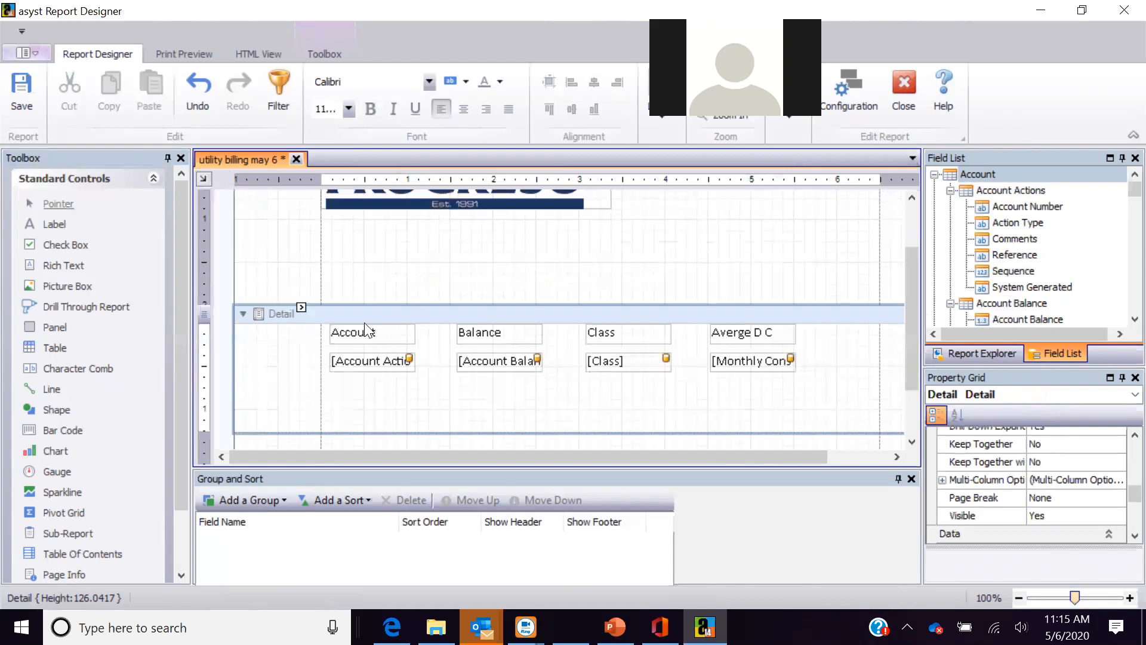
- Remove bold from the account, Class and monthly consumption fields, leaving Balance bold
{"action": "left_click", "coordinate": [361, 362]}
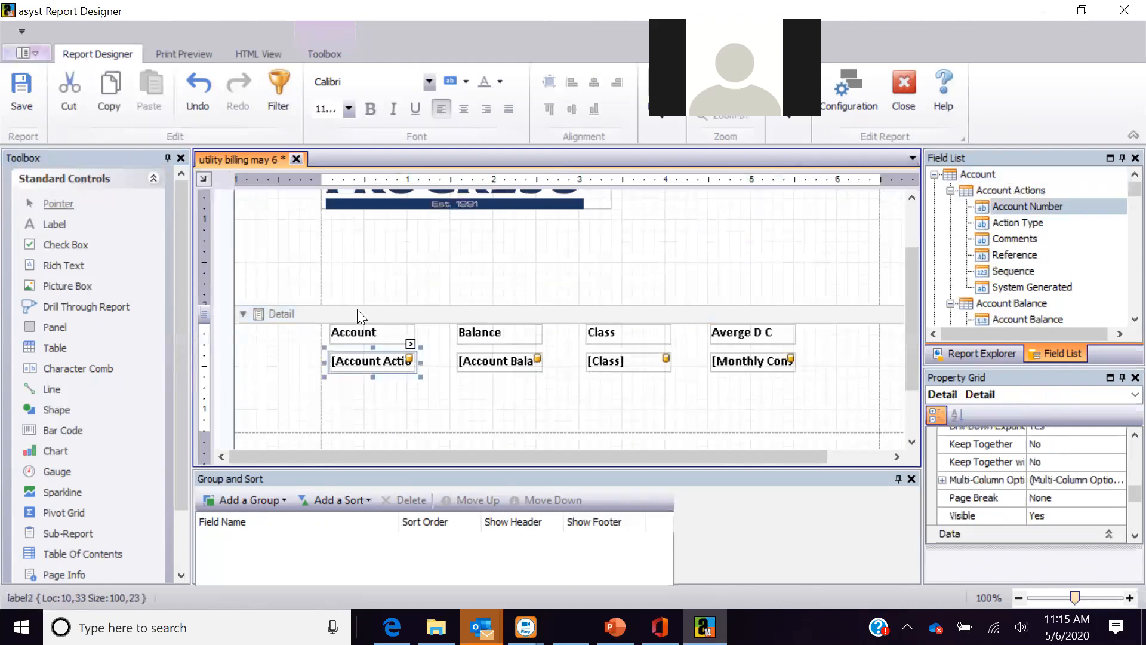
{"action": "left_click", "coordinate": [470, 360]}
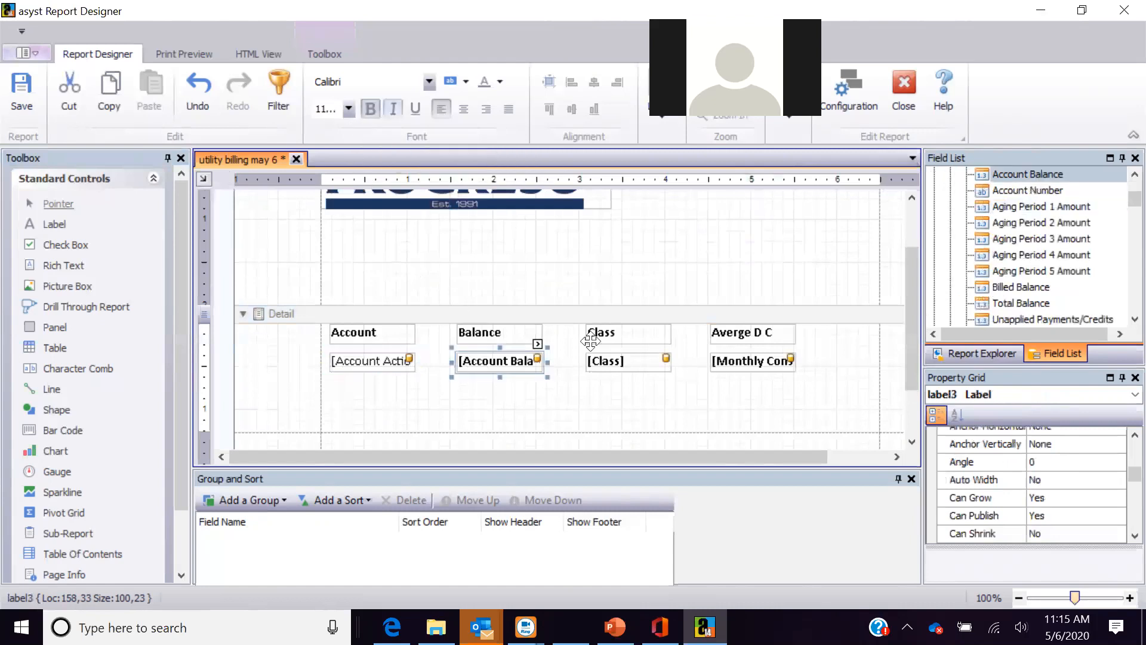
{"action": "left_click", "coordinate": [604, 361]}
{"action": "left_click", "coordinate": [371, 108]}
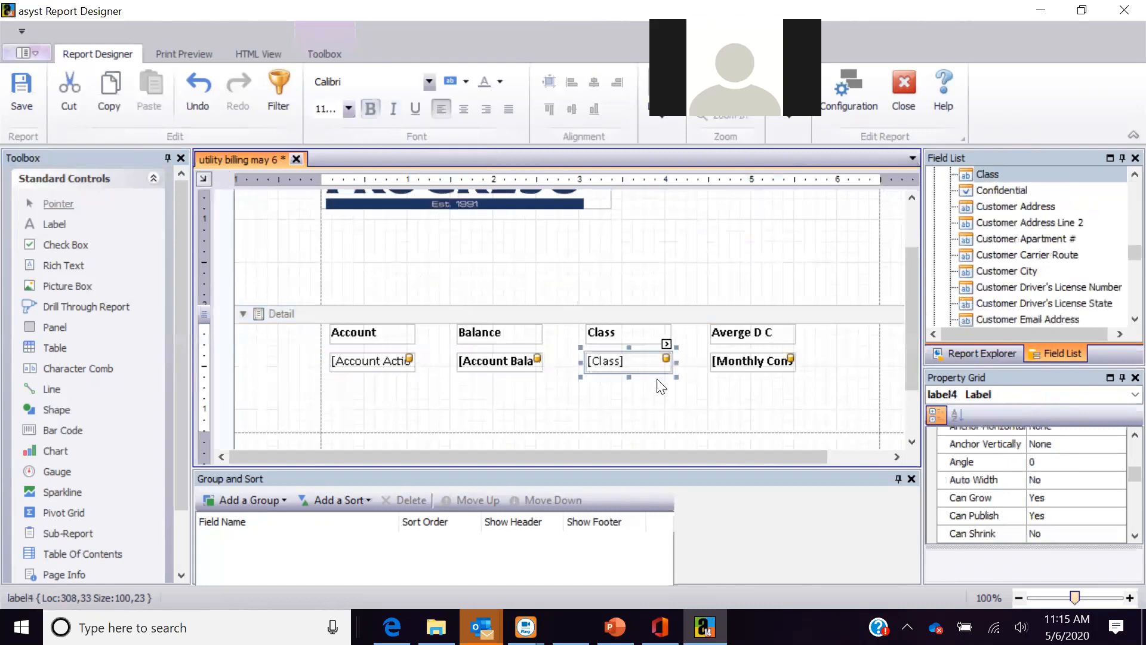
{"action": "left_click", "coordinate": [743, 362]}
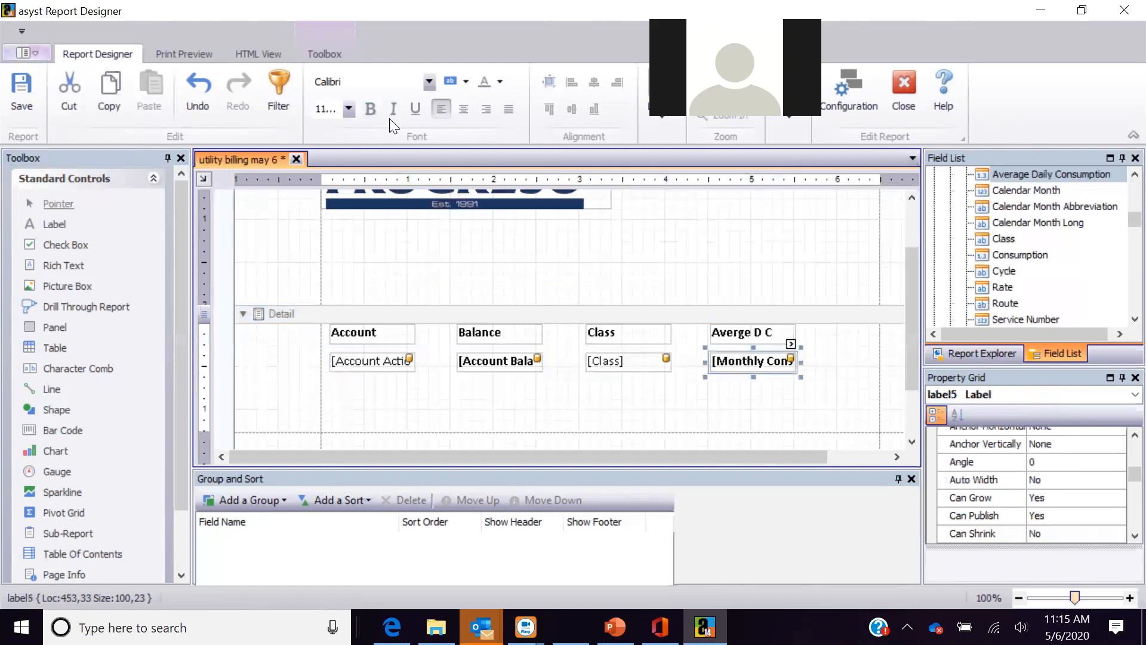
{"action": "left_click", "coordinate": [370, 107]}
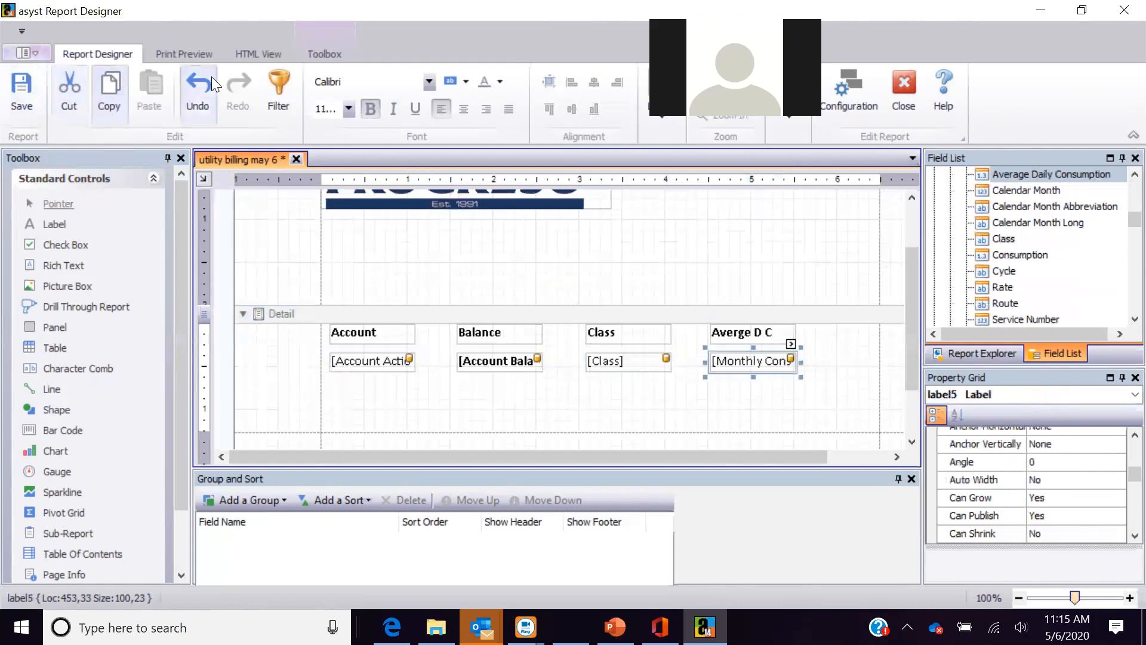
{"action": "left_click", "coordinate": [199, 52]}
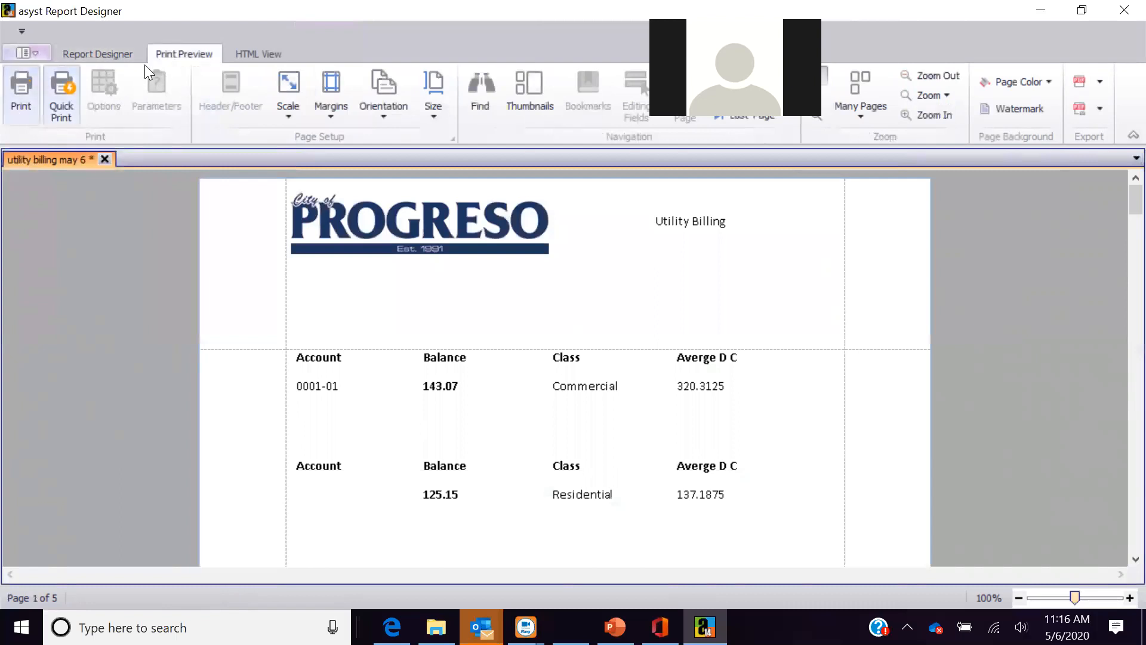
{"action": "left_click", "coordinate": [127, 56]}
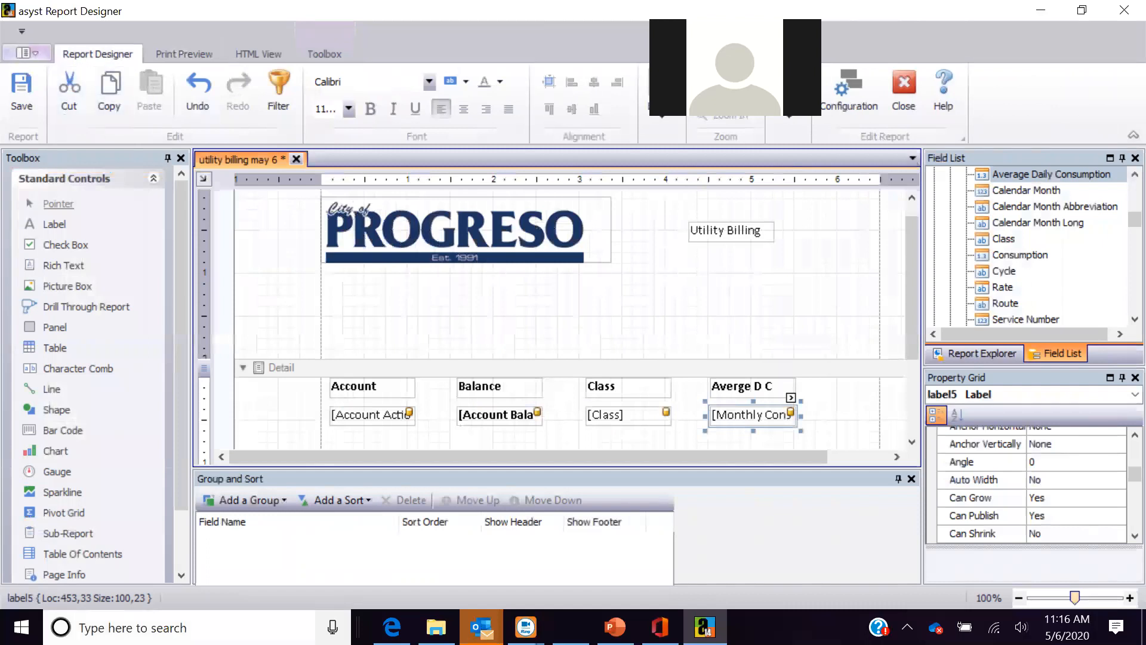
- Add an ascending sort on the Class field in Group and Sort
{"action": "left_click", "coordinate": [368, 503]}
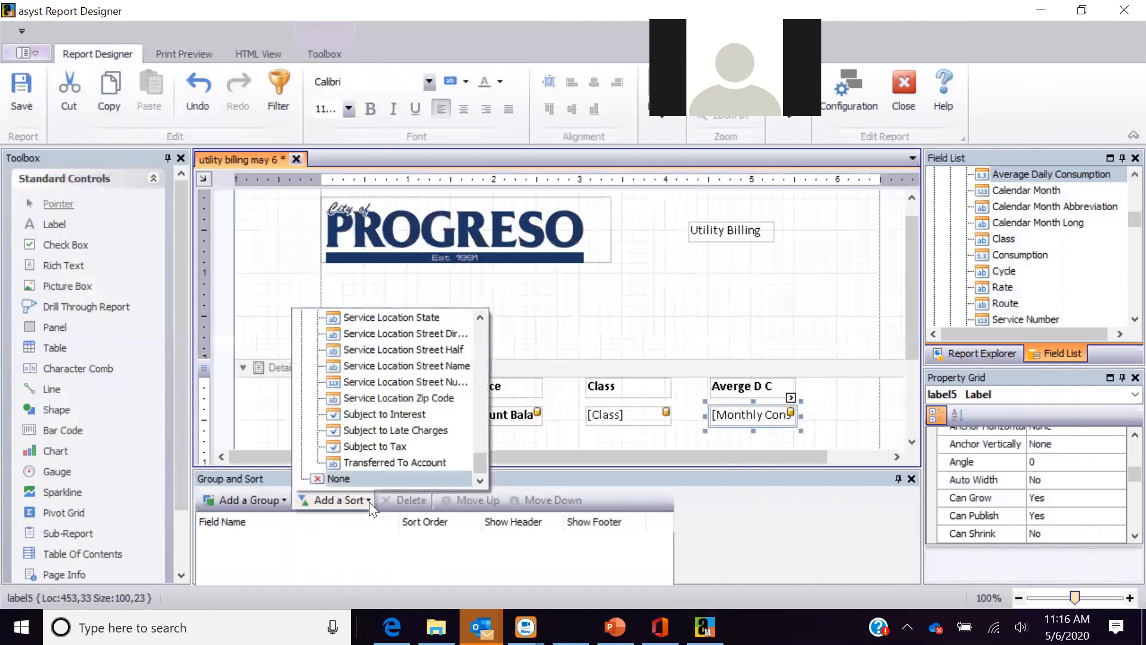
{"action": "left_click_drag", "start_coordinate": [478, 466], "coordinate": [481, 375]}
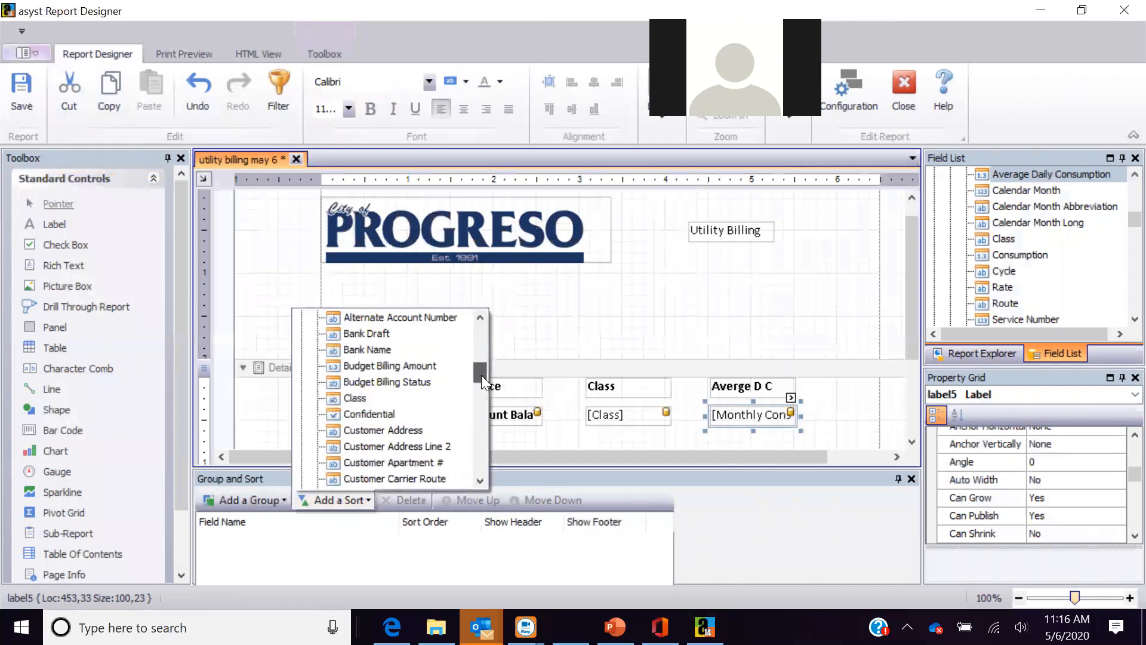
{"action": "left_click", "coordinate": [399, 395]}
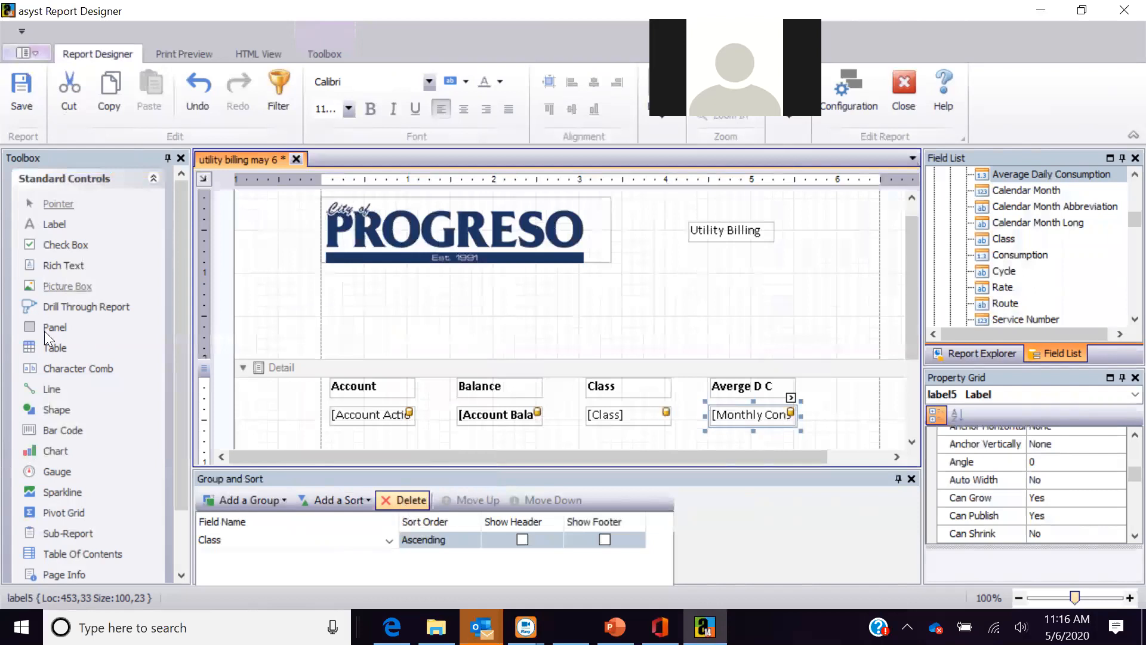
{"action": "left_click_drag", "start_coordinate": [185, 496], "coordinate": [190, 466]}
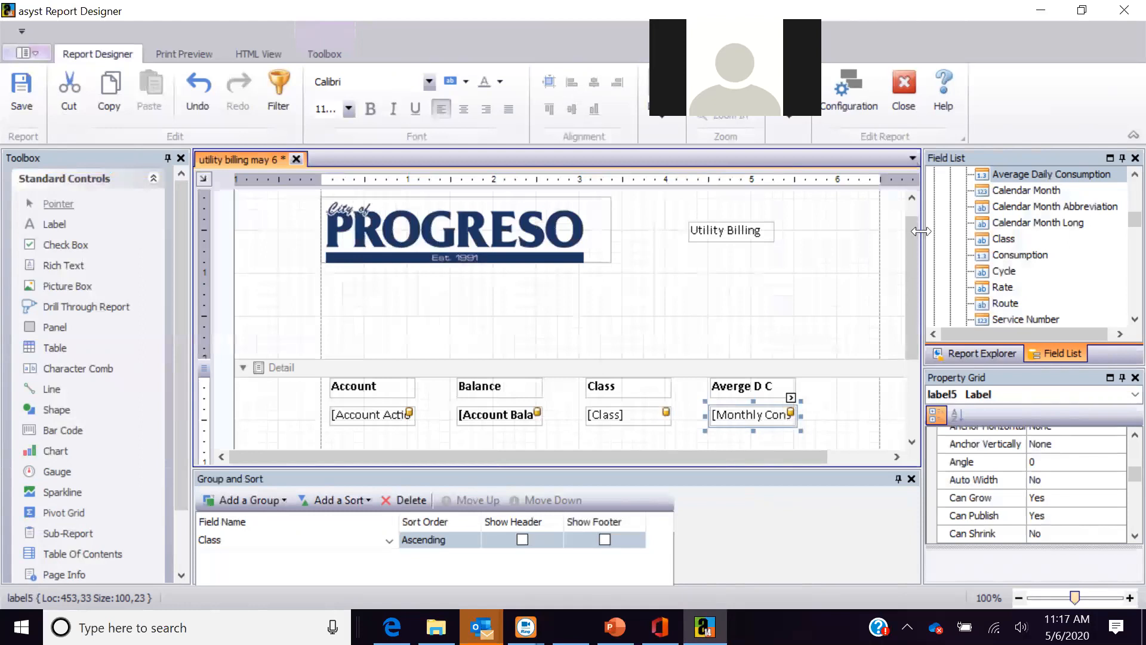
- Expand Bill History in the Field List and scroll through its fields
{"action": "scroll", "coordinate": [1122, 229], "scroll_direction": "up", "scroll_amount": 5}
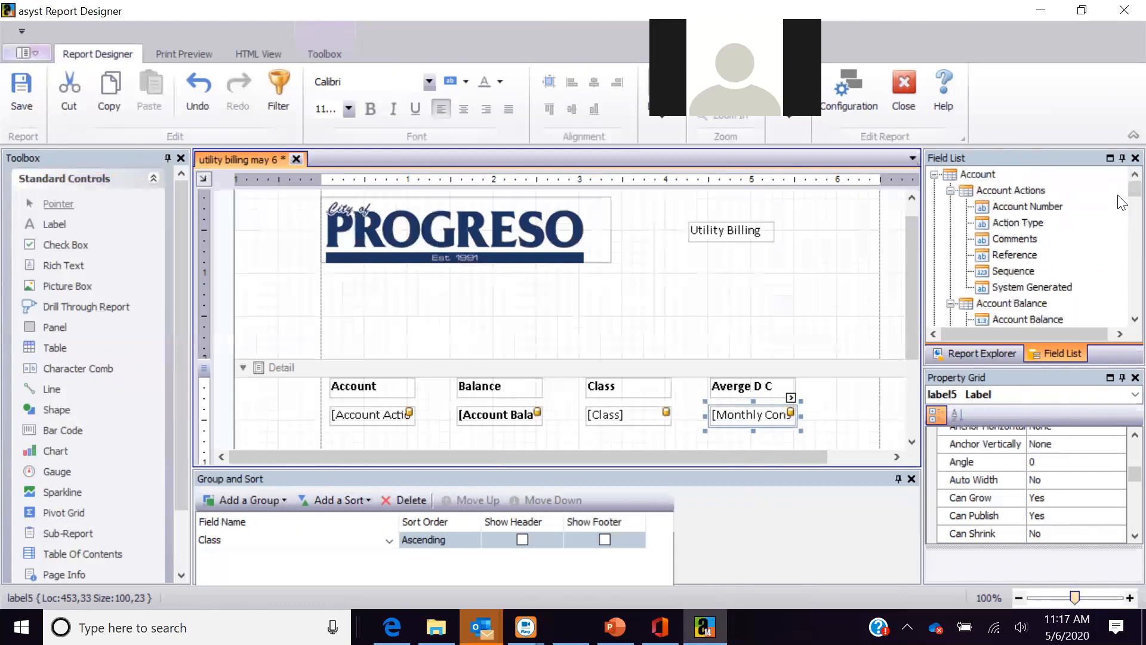
{"action": "scroll", "coordinate": [1122, 203], "scroll_direction": "down", "scroll_amount": 3}
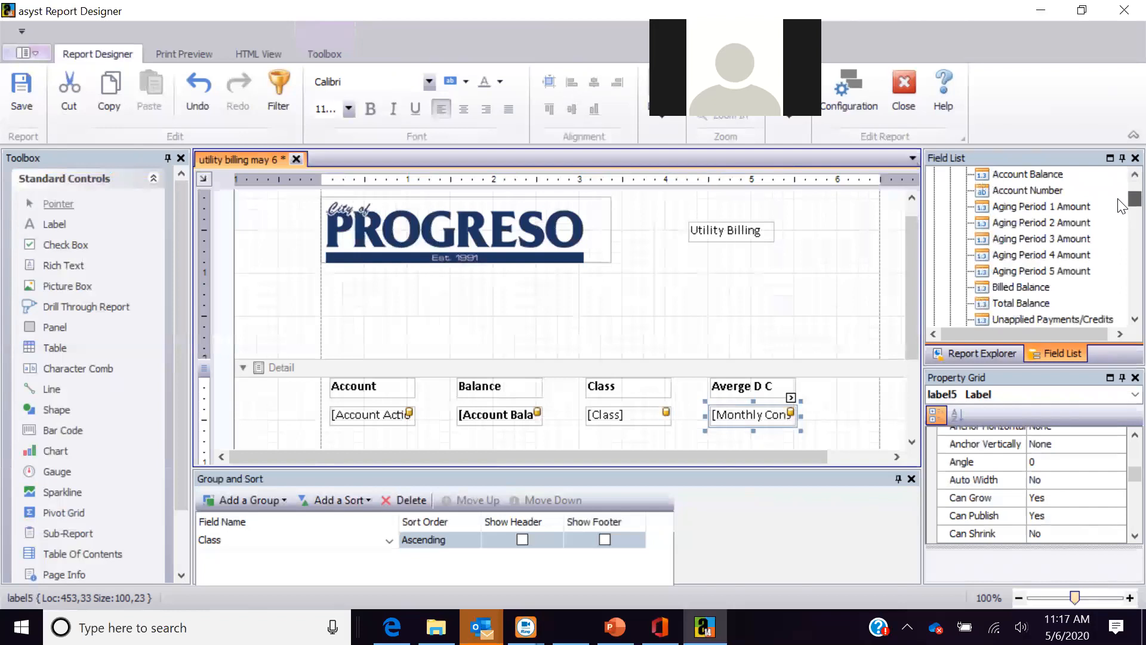
{"action": "scroll", "coordinate": [1121, 209], "scroll_direction": "down", "scroll_amount": 3}
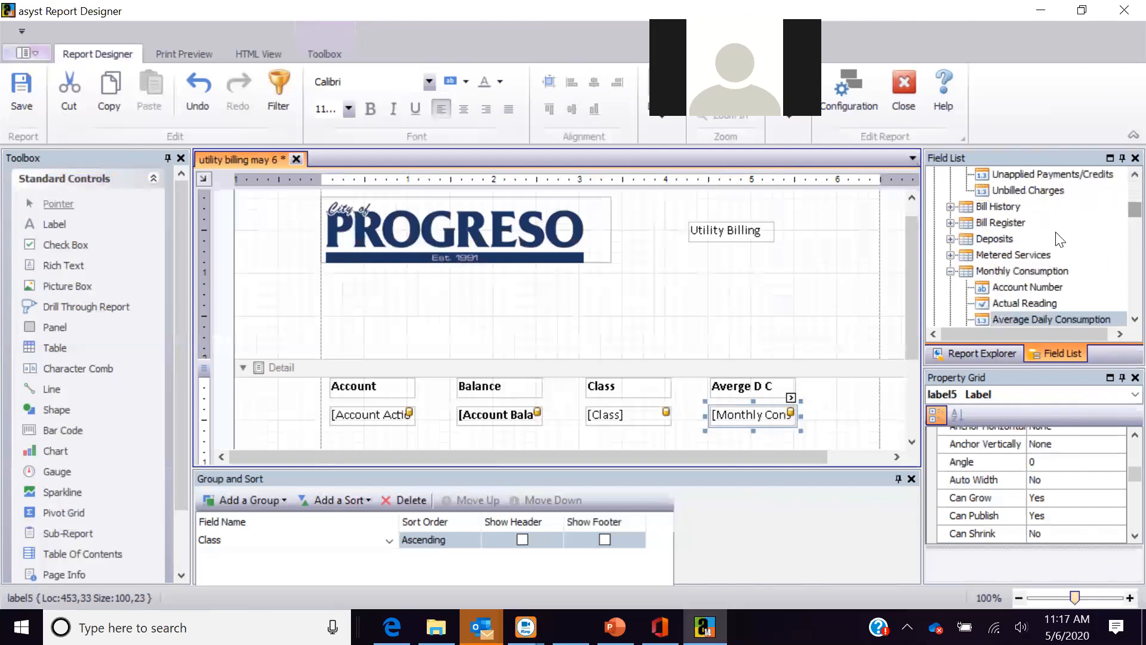
{"action": "left_click", "coordinate": [950, 207]}
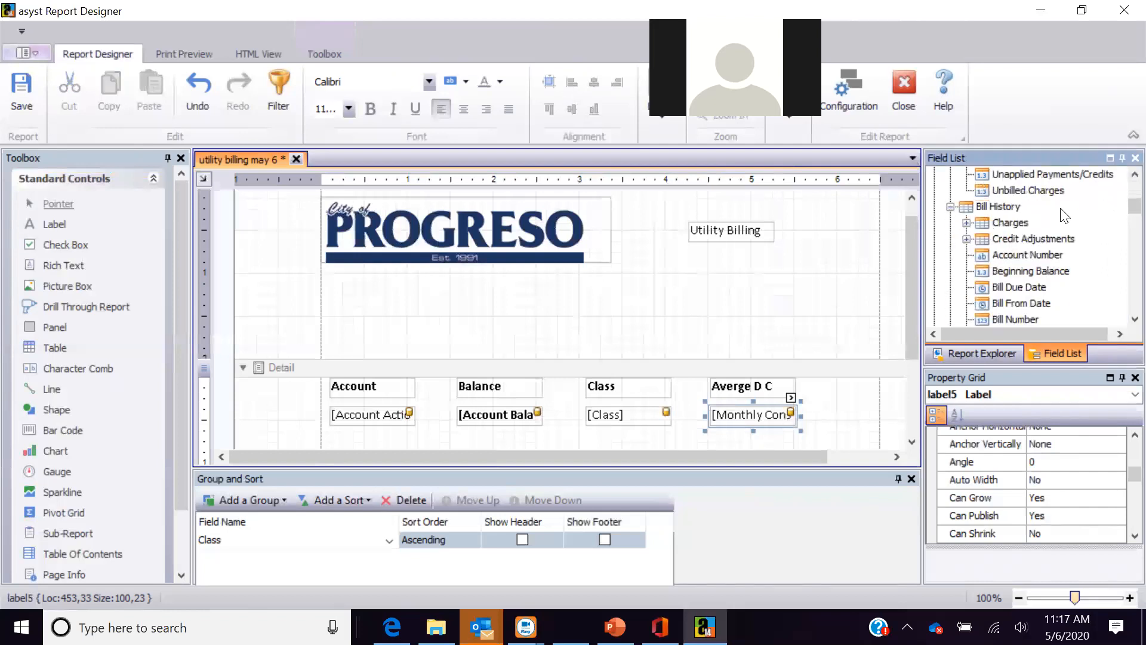
{"action": "scroll", "coordinate": [1122, 236], "scroll_direction": "down", "scroll_amount": 6}
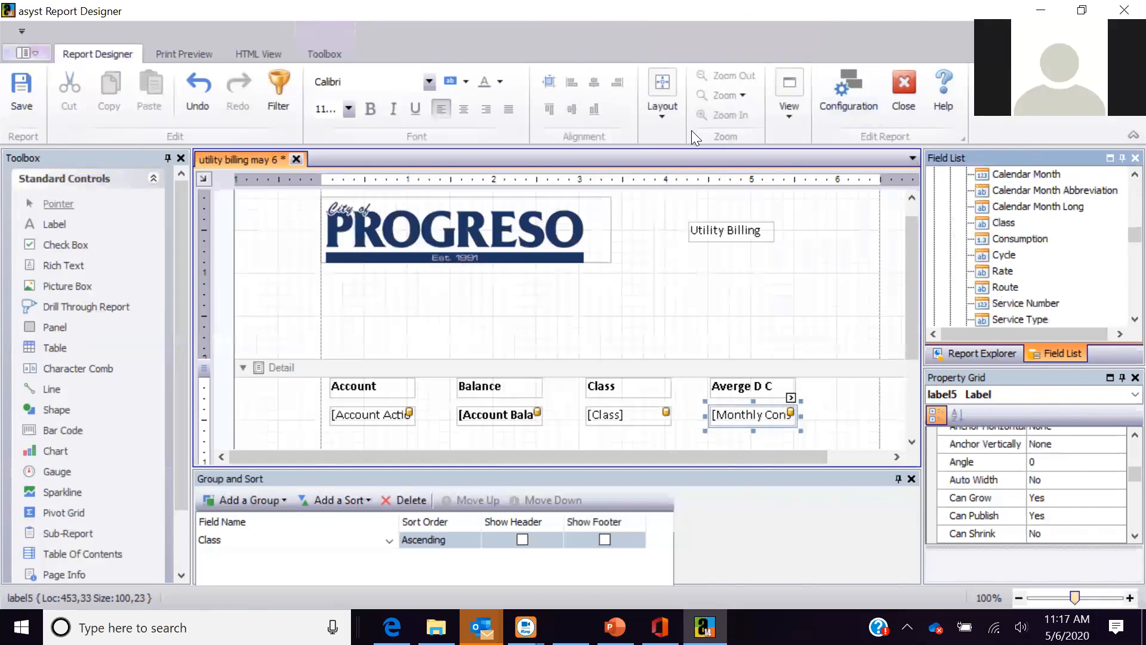
- Close utility billing without saving and start a new report named 'payroll web may 6'
{"action": "left_click", "coordinate": [908, 107]}
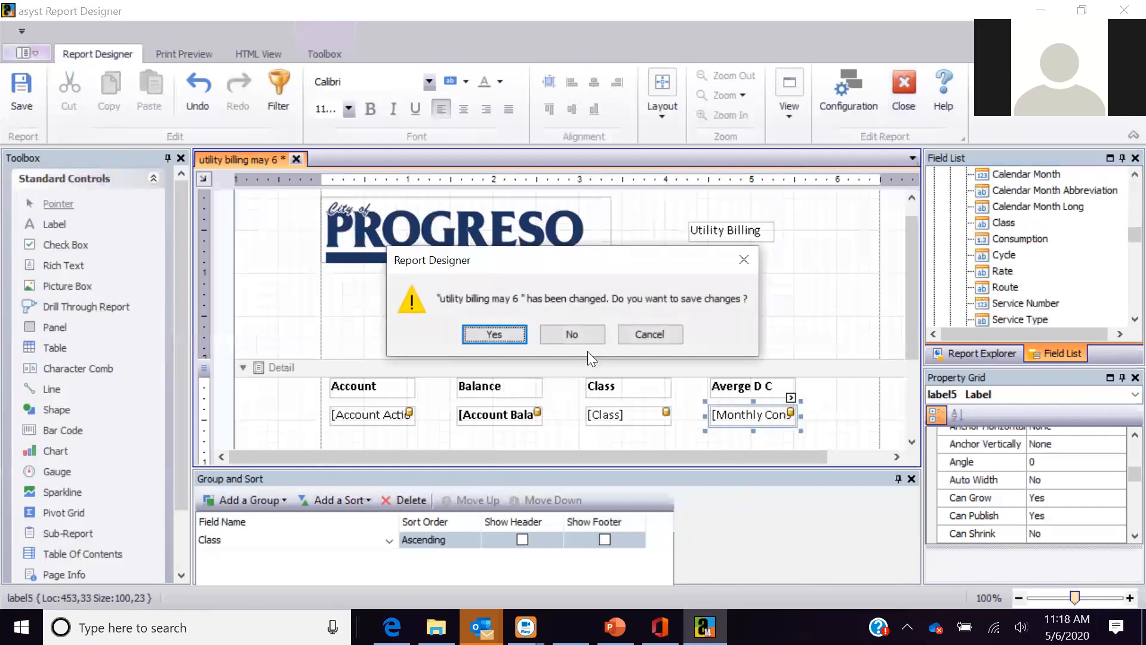
{"action": "left_click", "coordinate": [575, 335]}
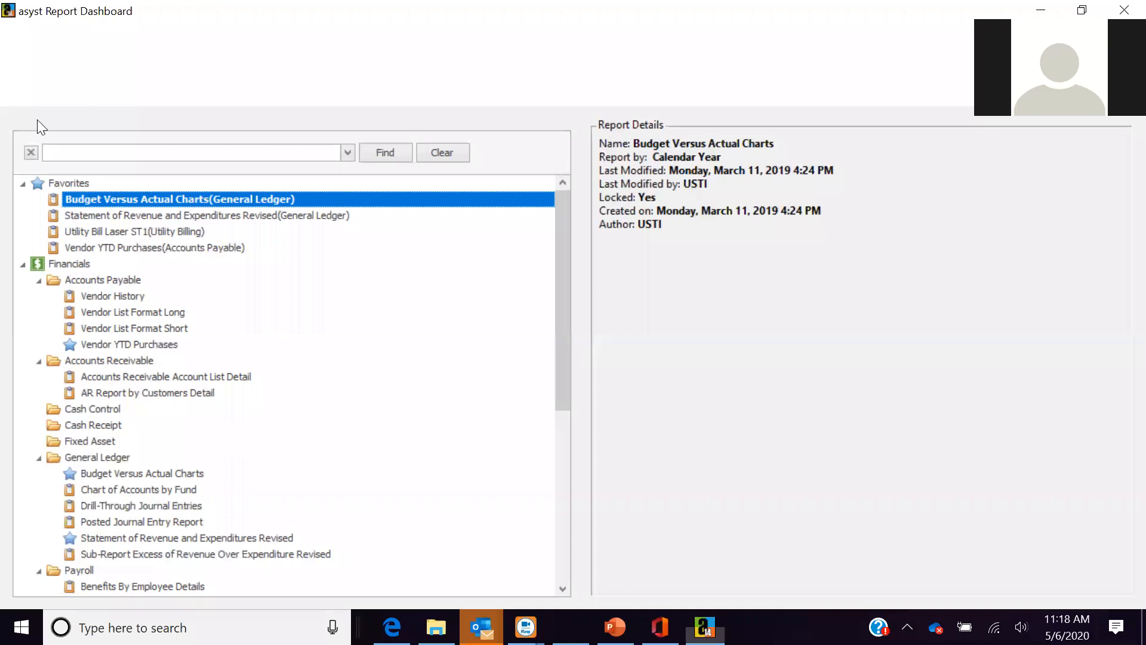
{"action": "left_click", "coordinate": [71, 56]}
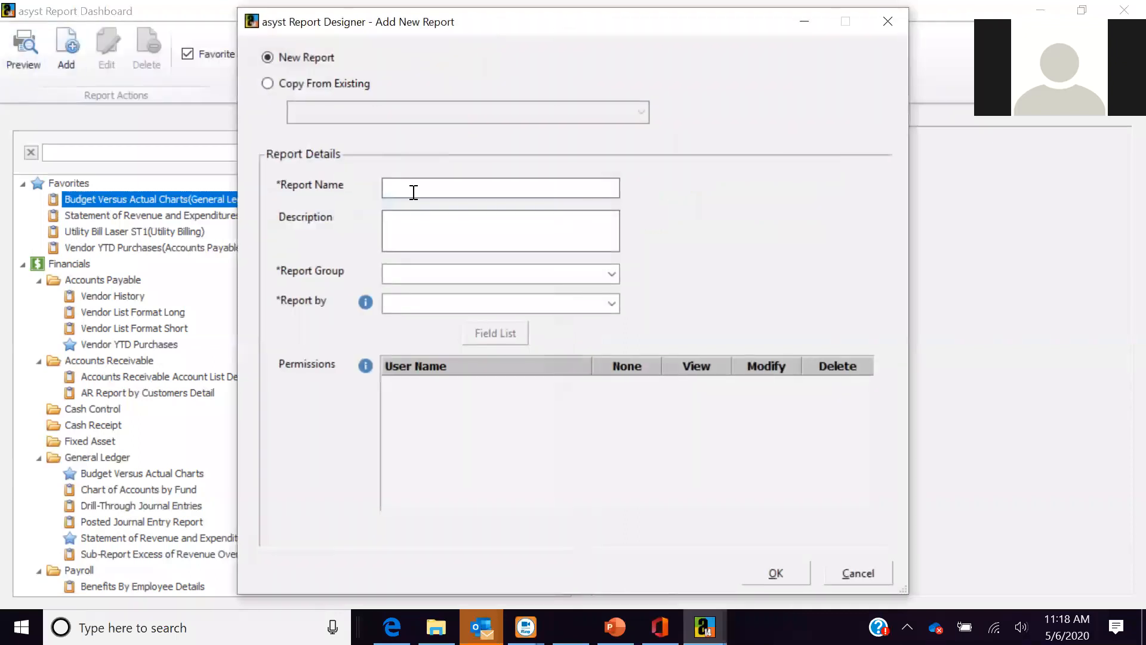
{"action": "type", "text": "payri"}
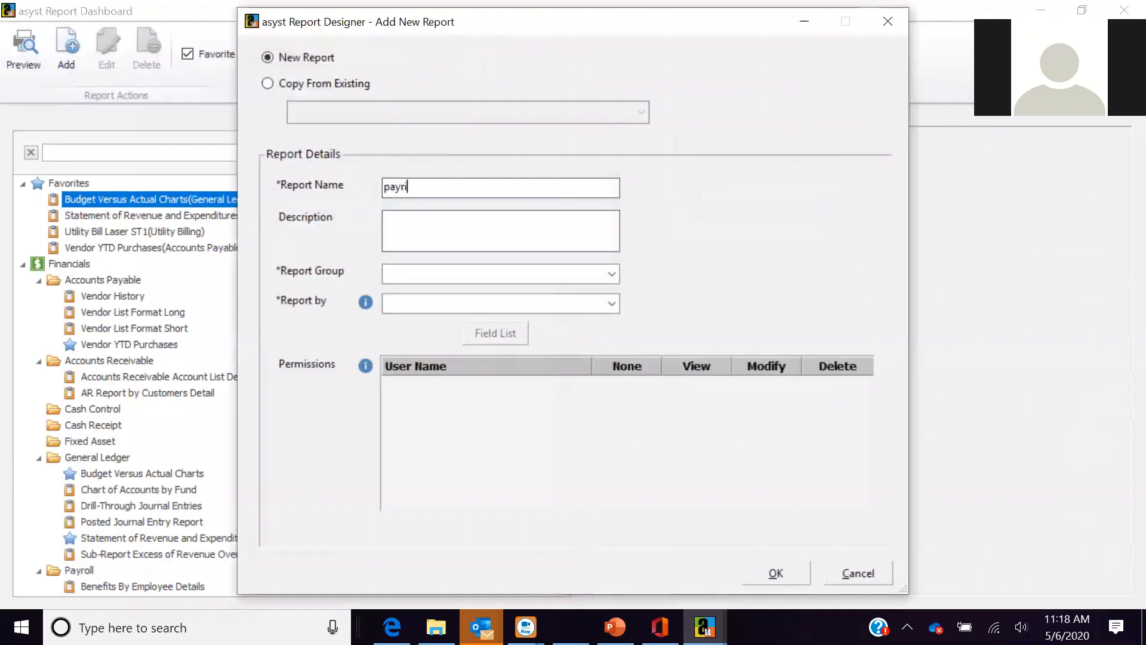
{"action": "type", "text": "oll web ay 6"}
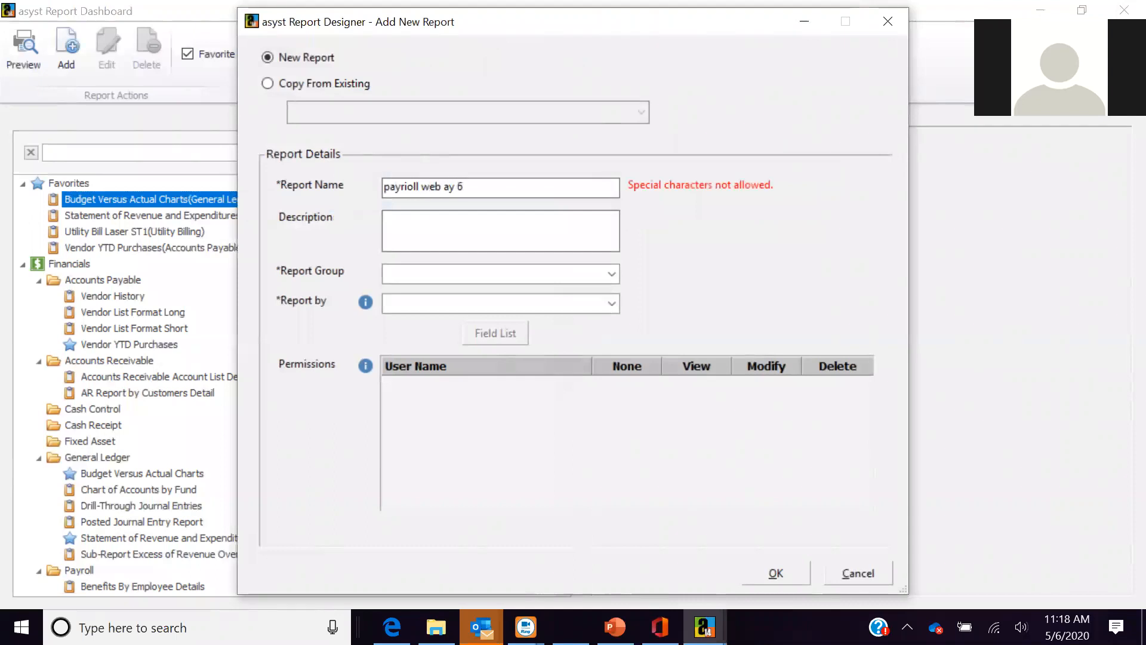
{"action": "key", "text": "BackSpace"}
{"action": "key", "text": "BackSpace"}
{"action": "key", "text": "BackSpace"}
{"action": "key", "text": "BackSpace"}
{"action": "key", "text": "BackSpace"}
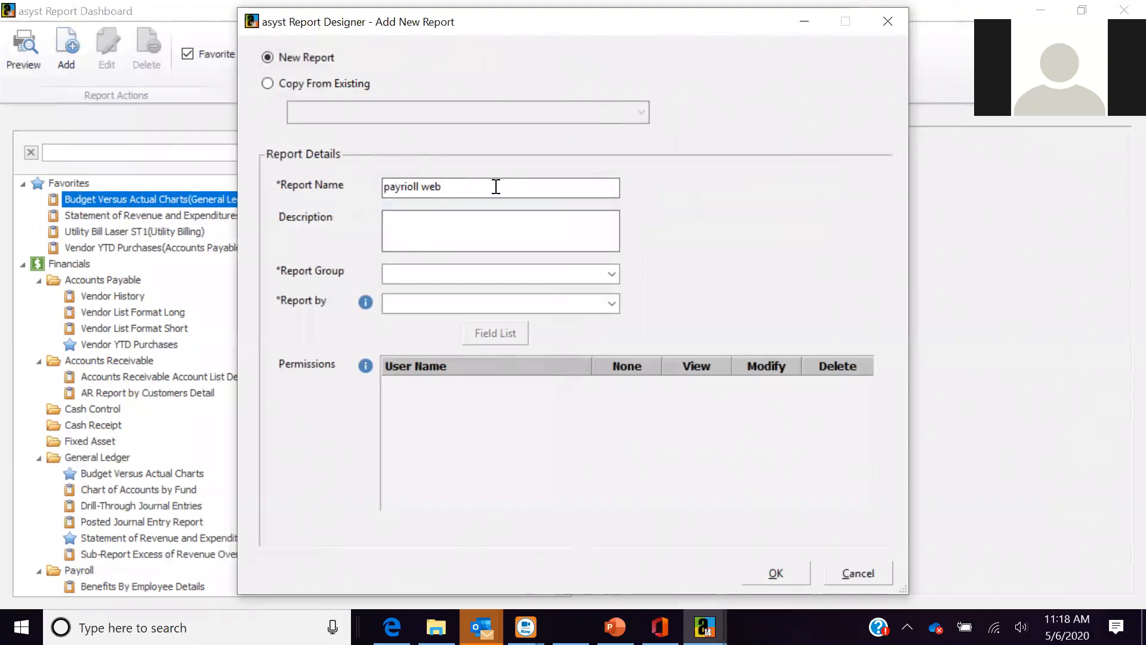
{"action": "key", "text": "BackSpace"}
{"action": "key", "text": "BackSpace"}
{"action": "key", "text": "BackSpace"}
{"action": "key", "text": "BackSpace"}
{"action": "key", "text": "BackSpace"}
{"action": "key", "text": "BackSpace"}
{"action": "key", "text": "BackSpace"}
{"action": "key", "text": "BackSpace"}
{"action": "key", "text": "BackSpace"}
{"action": "type", "text": "roll web may 6"}
- Put the new report in the Payroll group, reported by Employee, and create it
{"action": "left_click", "coordinate": [612, 276]}
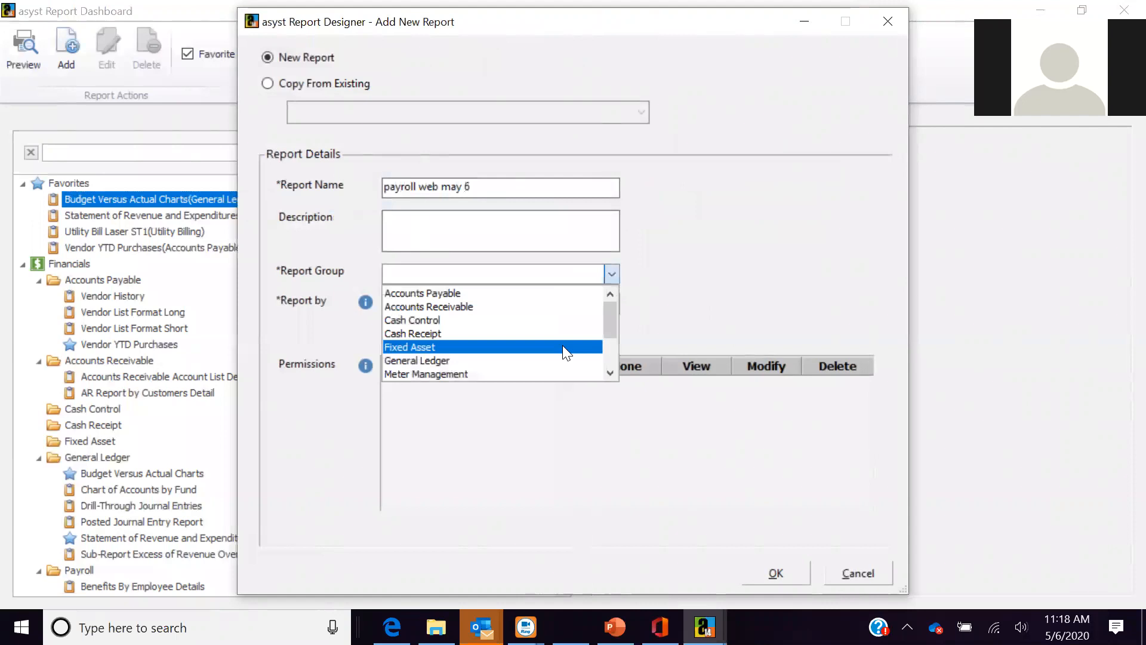
{"action": "scroll", "coordinate": [610, 371], "scroll_direction": "down", "scroll_amount": 2}
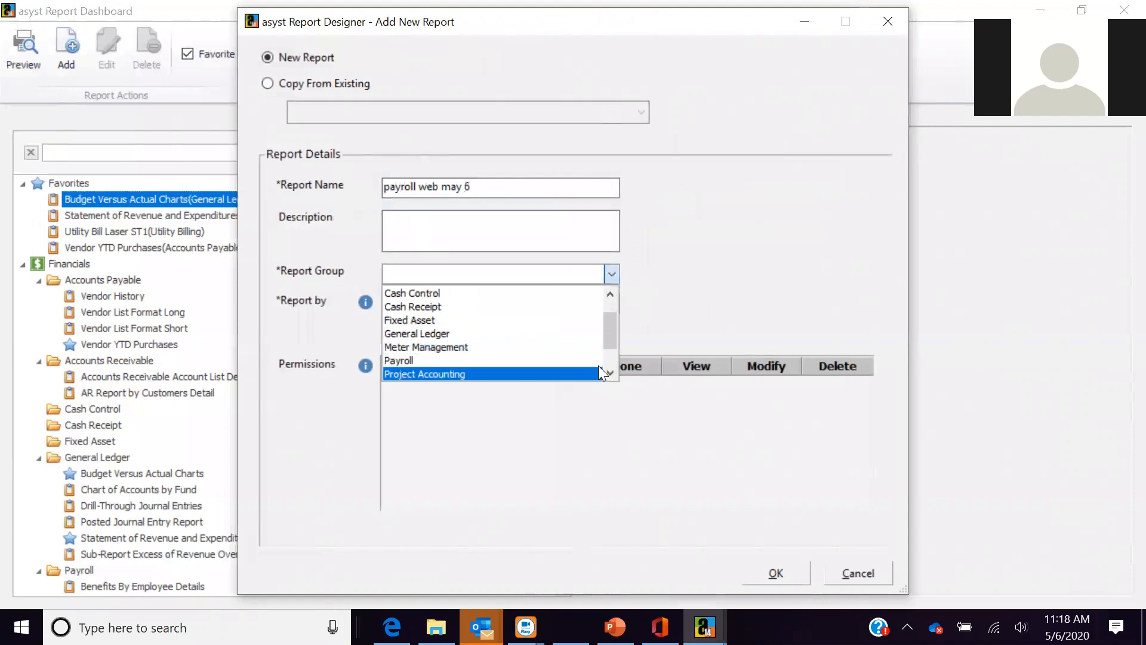
{"action": "left_click", "coordinate": [592, 360]}
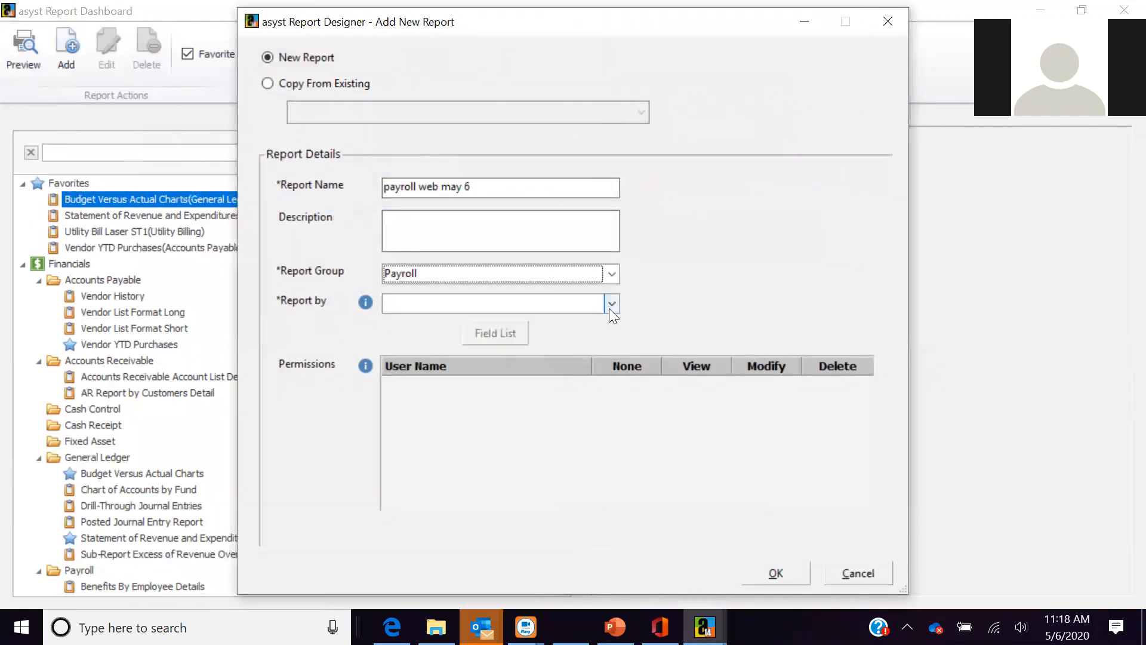
{"action": "left_click", "coordinate": [610, 309]}
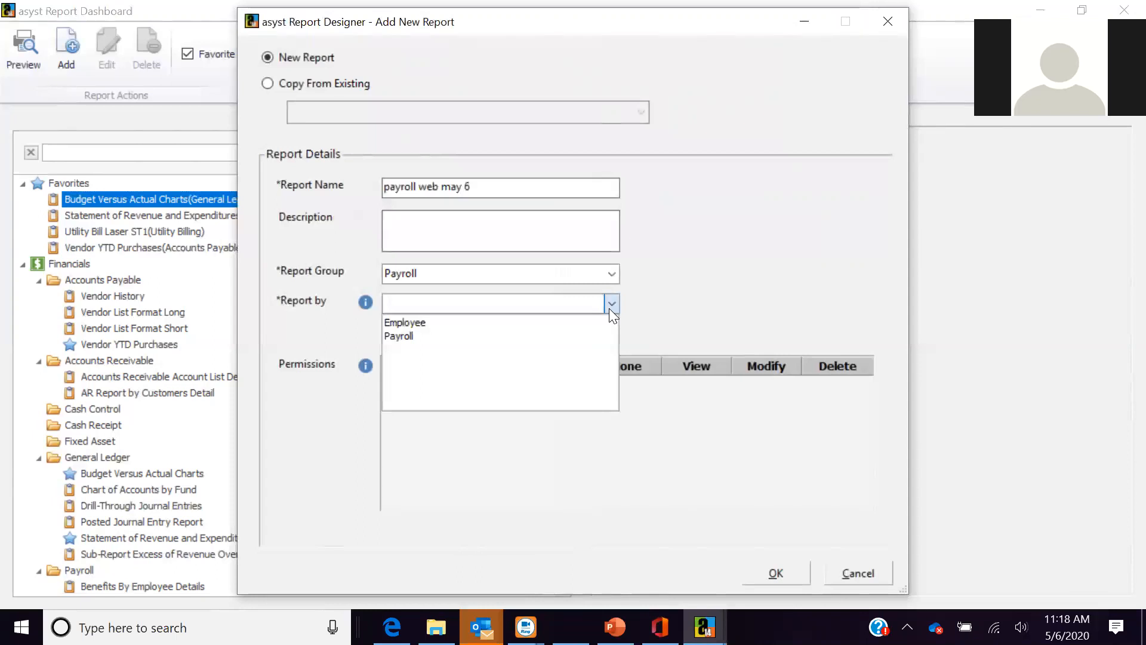
{"action": "left_click", "coordinate": [557, 324]}
{"action": "left_click", "coordinate": [764, 573]}
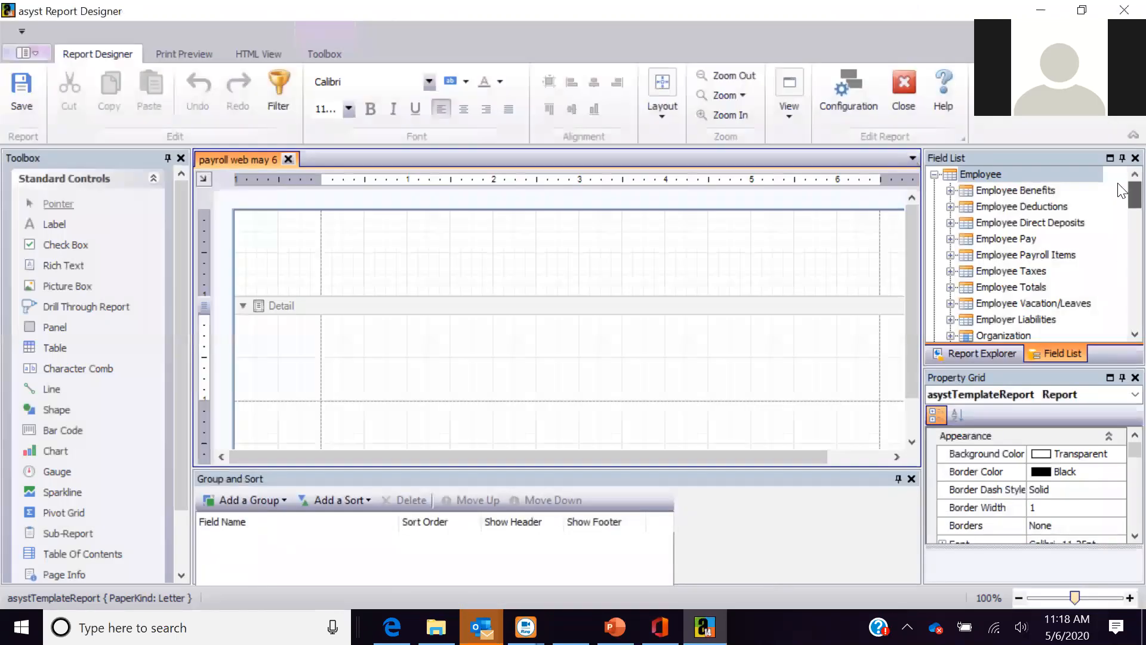
- Expand Employee Benefits in the Field List and scroll through its fields
{"action": "left_click", "coordinate": [950, 190]}
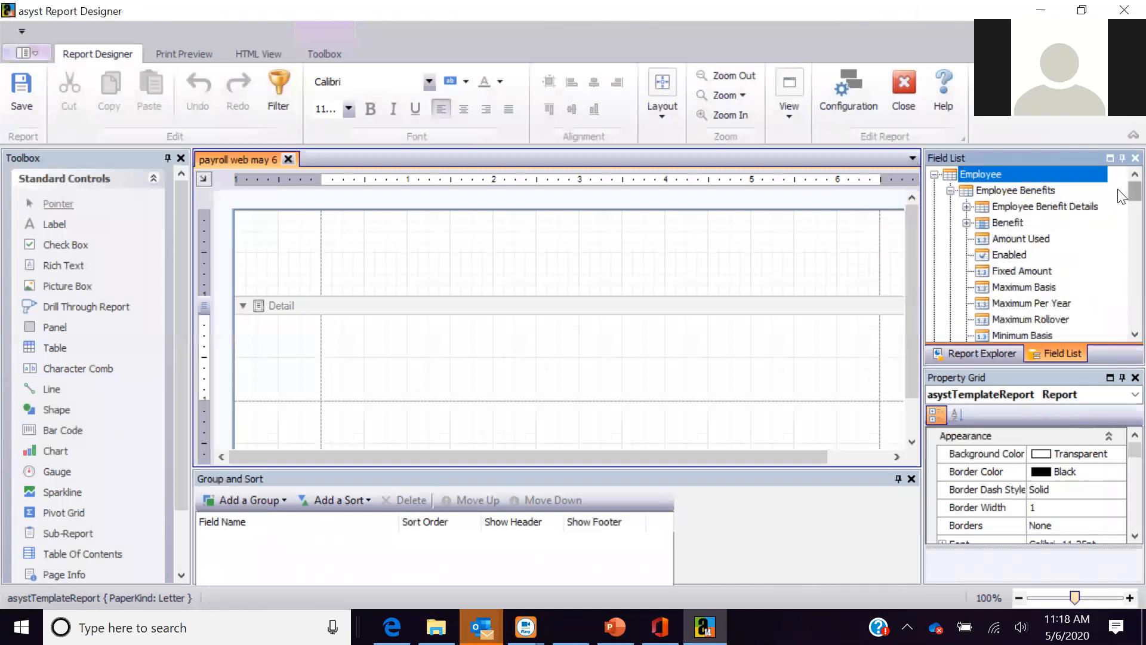
{"action": "scroll", "coordinate": [1121, 197], "scroll_direction": "down", "scroll_amount": 5}
{"action": "scroll", "coordinate": [1121, 203], "scroll_direction": "up", "scroll_amount": 2}
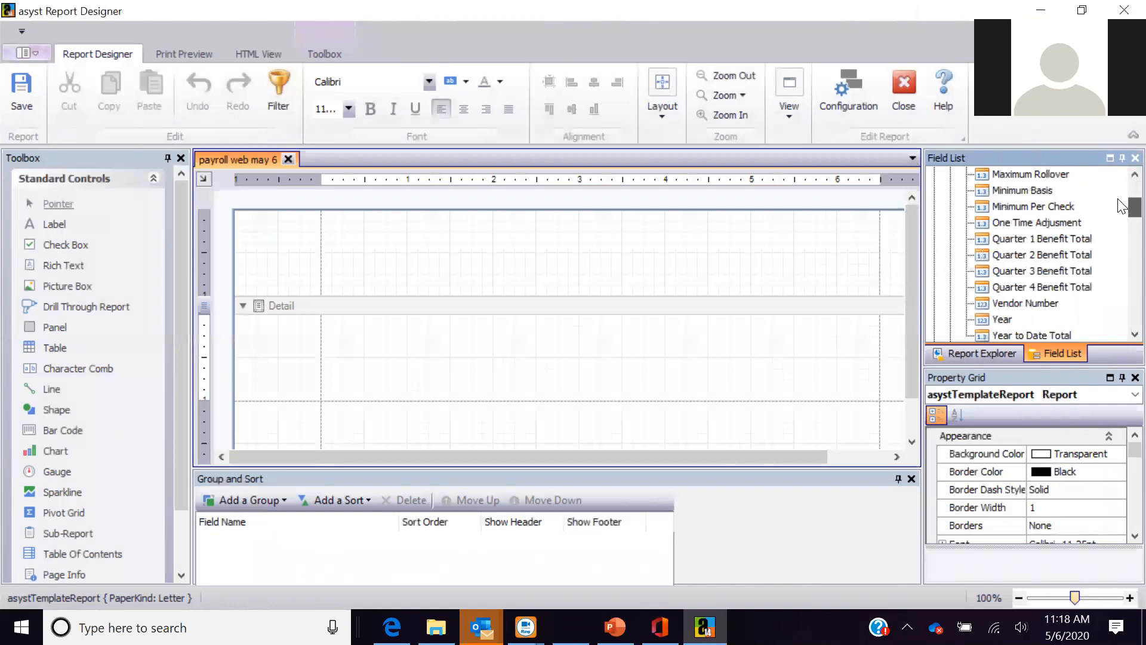
{"action": "scroll", "coordinate": [1121, 215], "scroll_direction": "down", "scroll_amount": 2}
{"action": "scroll", "coordinate": [1121, 225], "scroll_direction": "down", "scroll_amount": 1}
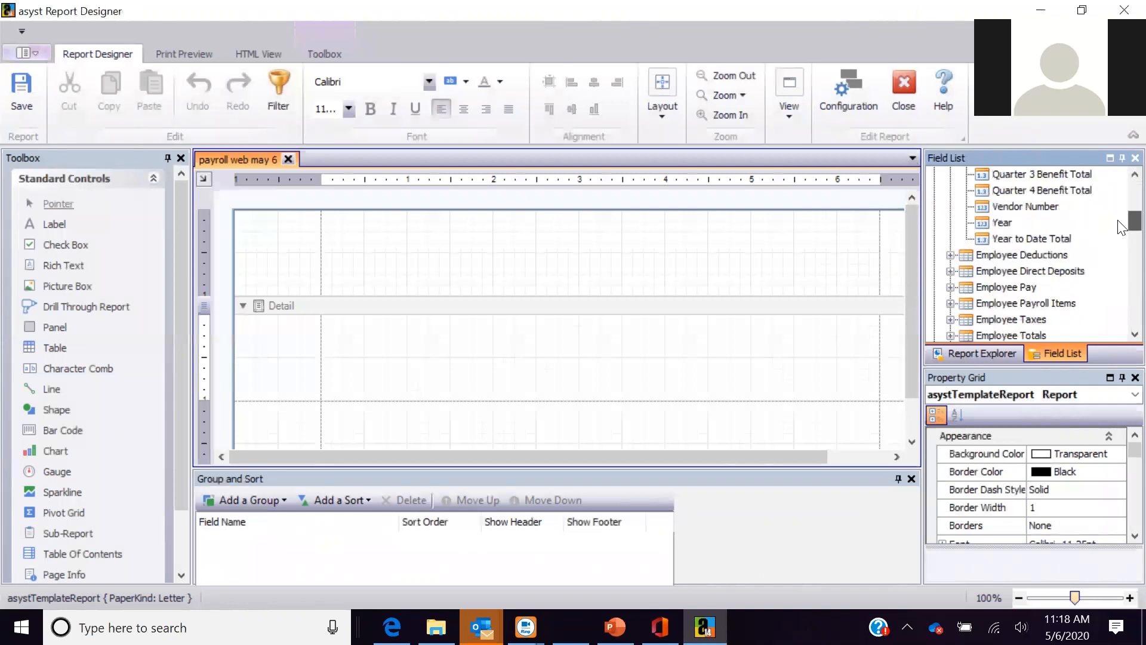
{"action": "scroll", "coordinate": [1014, 275], "scroll_direction": "down", "scroll_amount": 1}
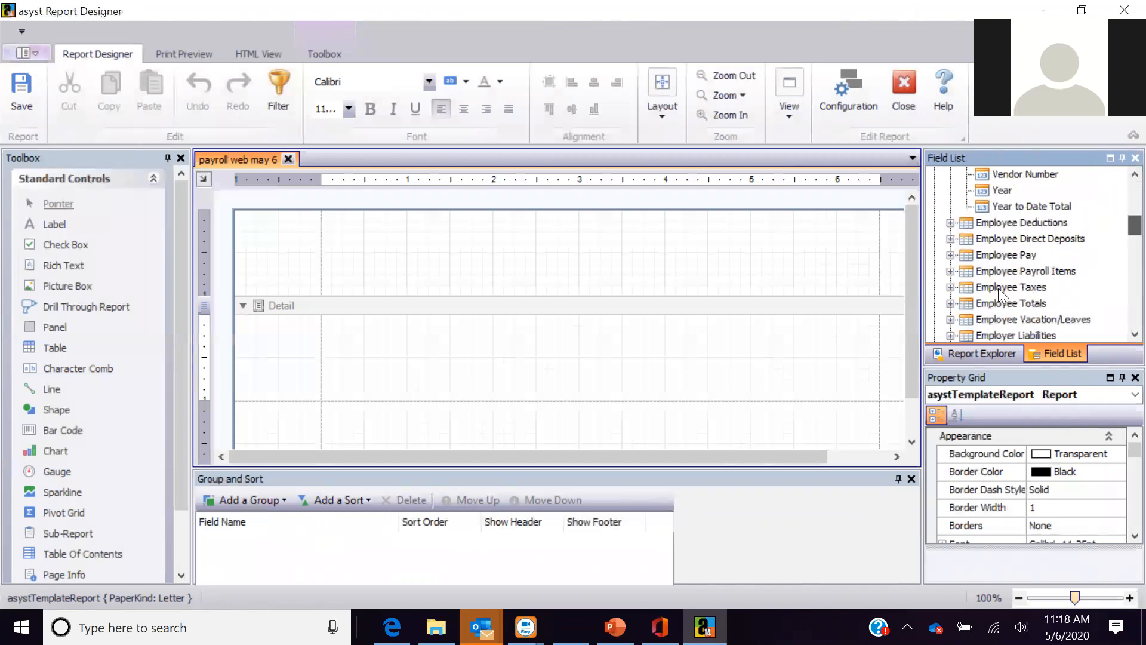
- Expand Employee Pay and scroll through its fields
{"action": "left_click", "coordinate": [949, 255]}
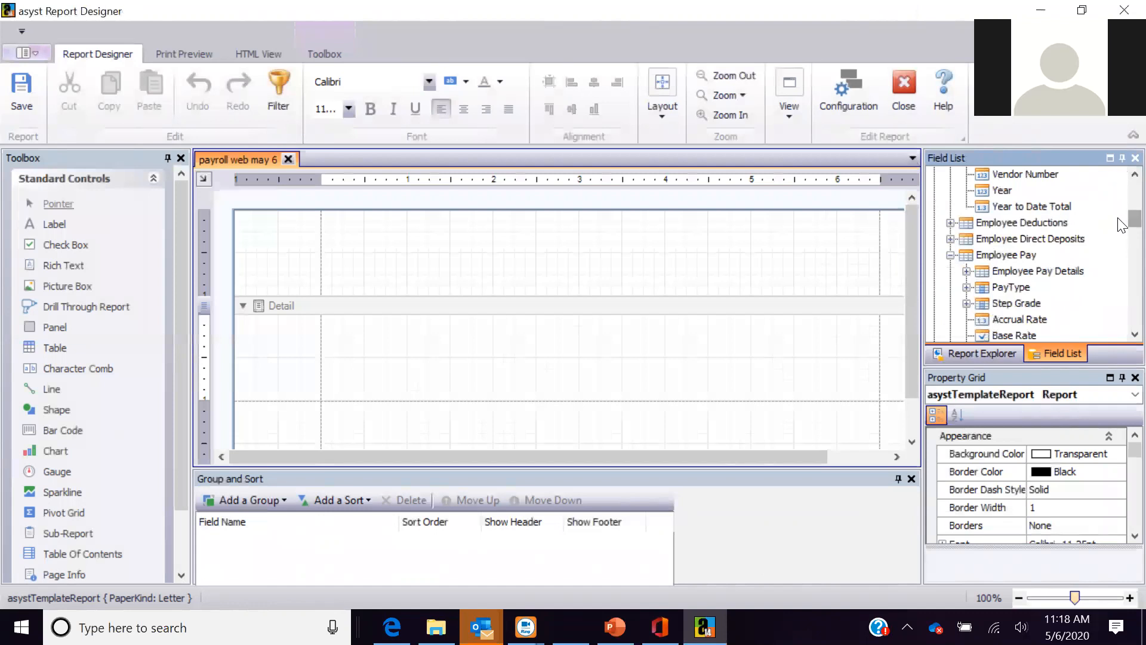
{"action": "scroll", "coordinate": [1122, 226], "scroll_direction": "down", "scroll_amount": 10}
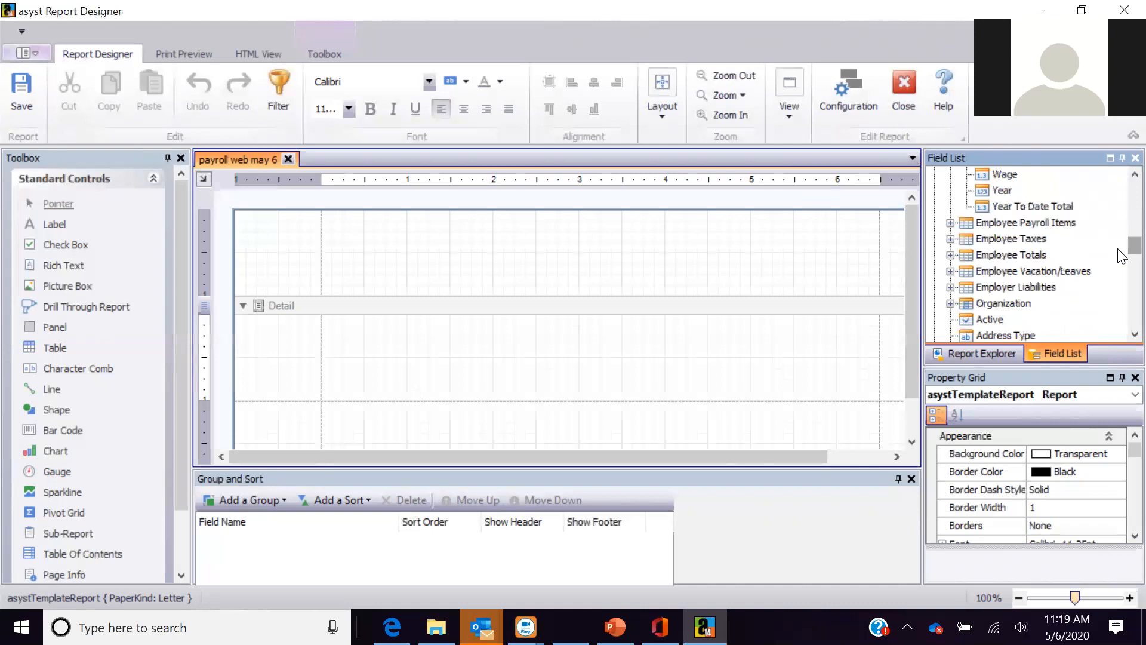
{"action": "scroll", "coordinate": [1121, 262], "scroll_direction": "down", "scroll_amount": 5}
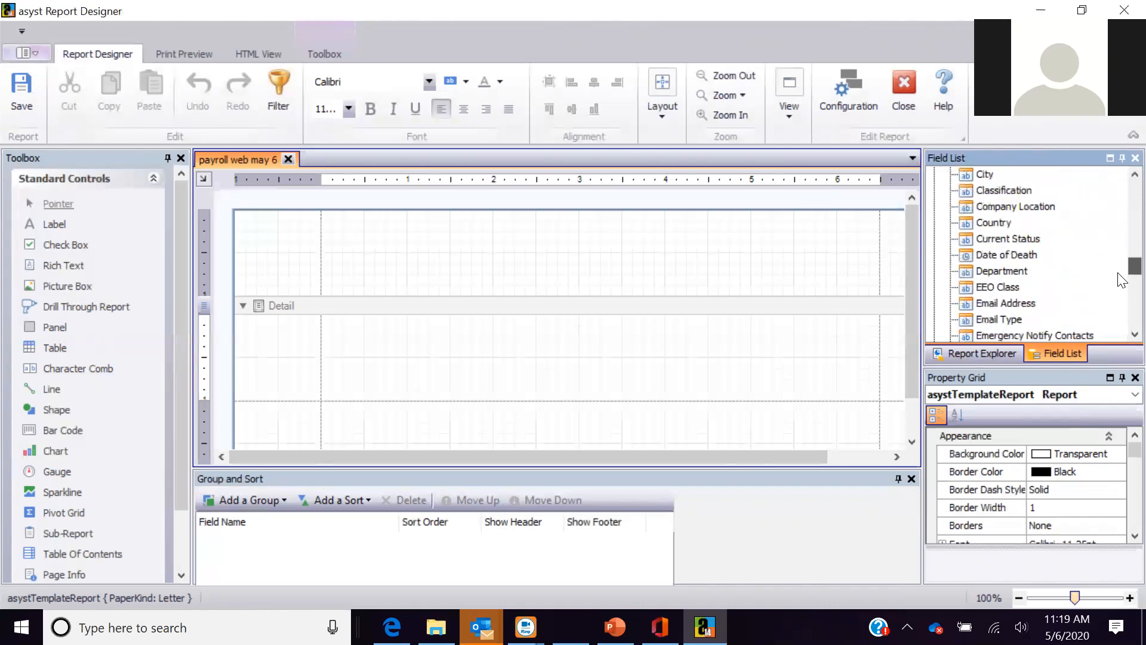
{"action": "scroll", "coordinate": [1121, 280], "scroll_direction": "down", "scroll_amount": 1}
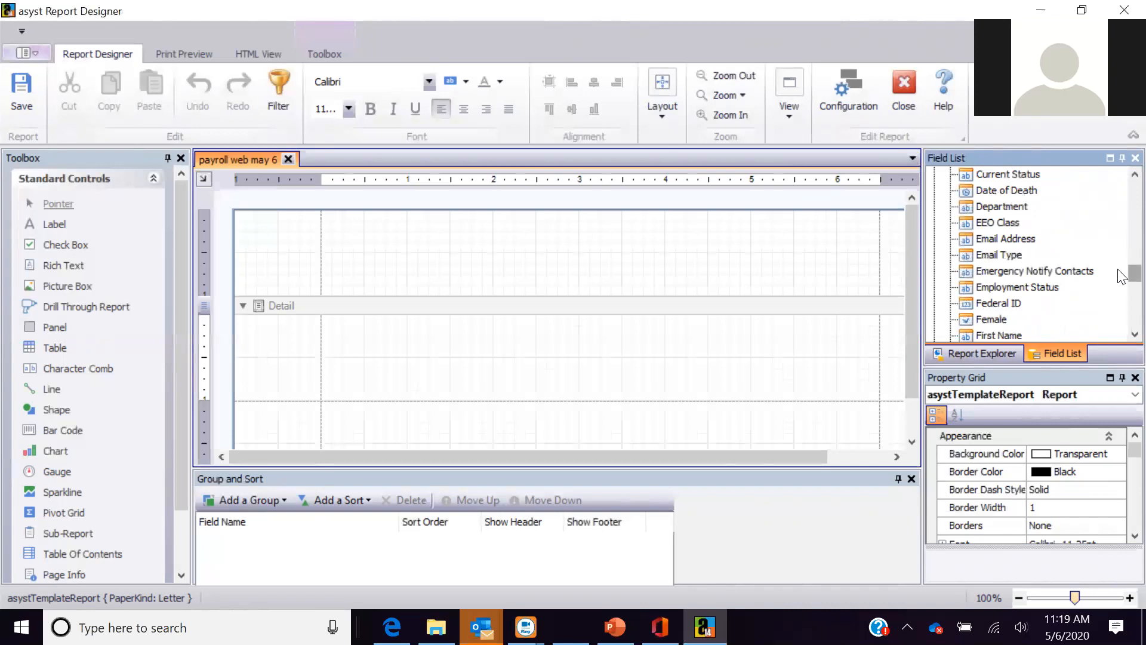
{"action": "scroll", "coordinate": [1121, 292], "scroll_direction": "down", "scroll_amount": 7}
{"action": "scroll", "coordinate": [1121, 317], "scroll_direction": "down", "scroll_amount": 1}
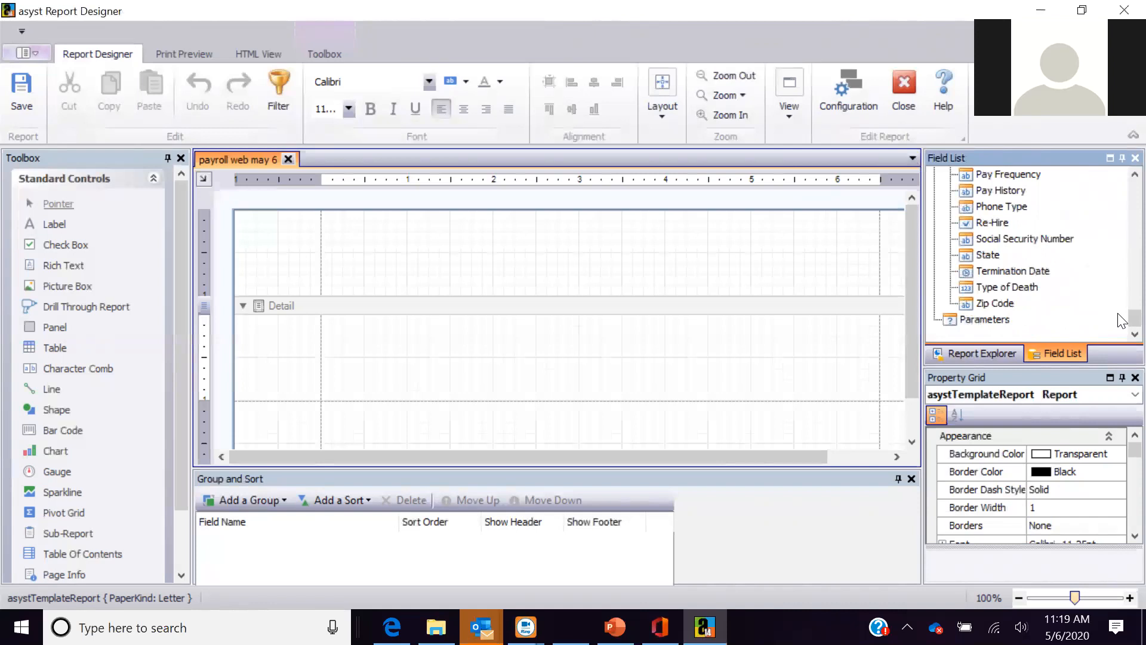
- Close the payroll web may 6 designer, returning to the Report Dashboard's Budget Versus Actual Charts
{"action": "left_click", "coordinate": [908, 101]}
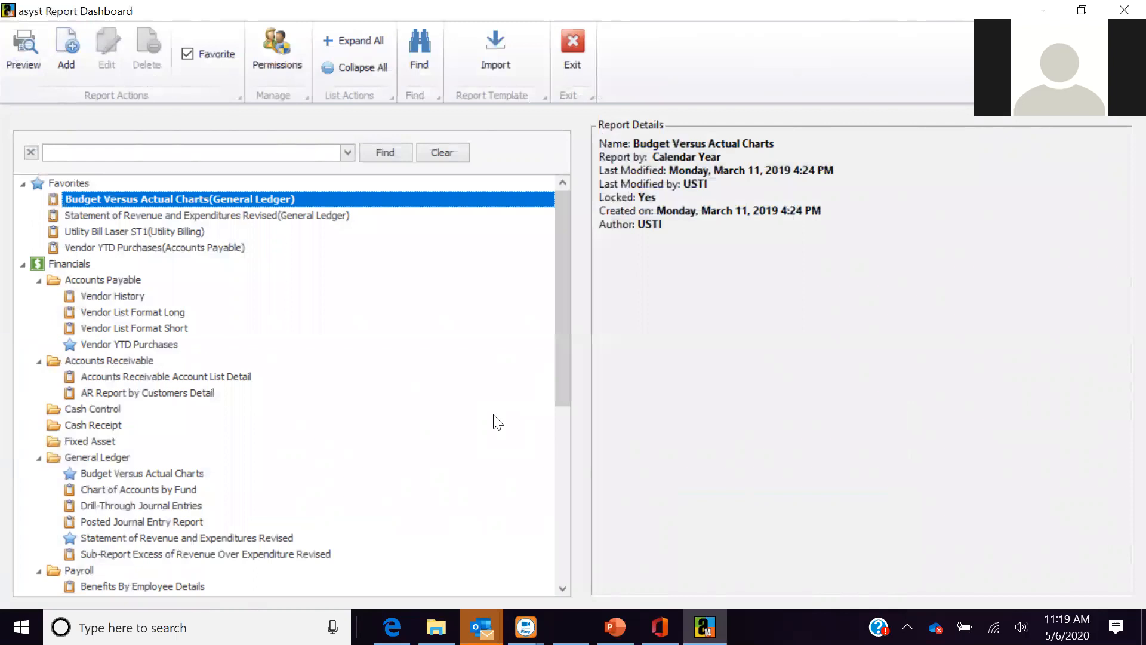
{"action": "left_click", "coordinate": [71, 68]}
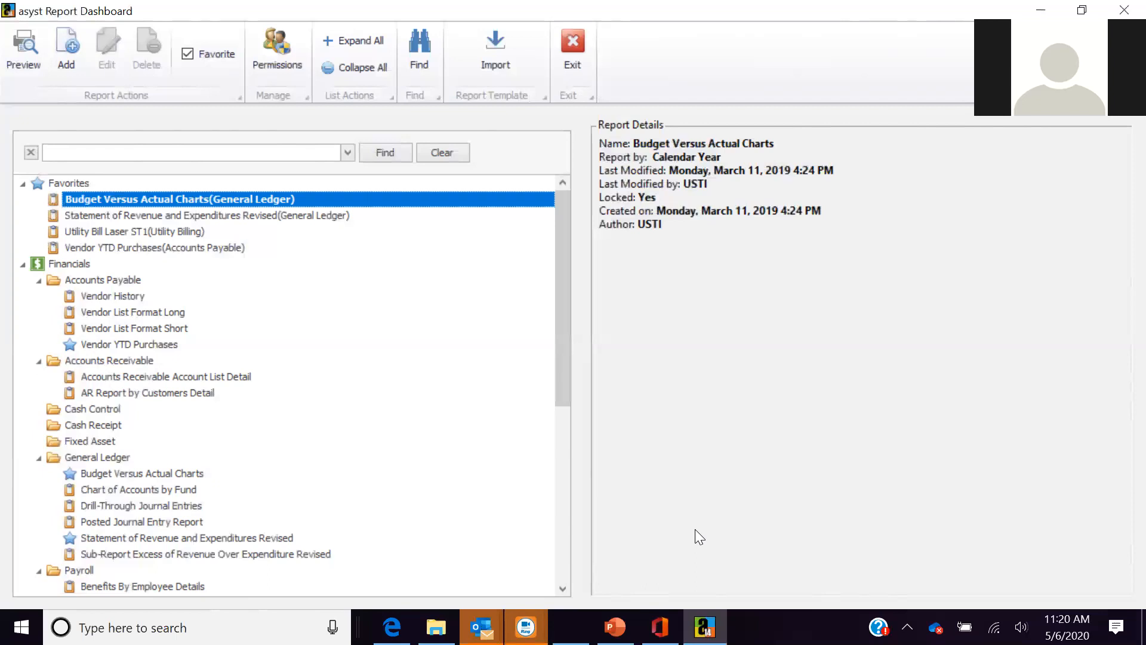
{"action": "left_click", "coordinate": [636, 41]}
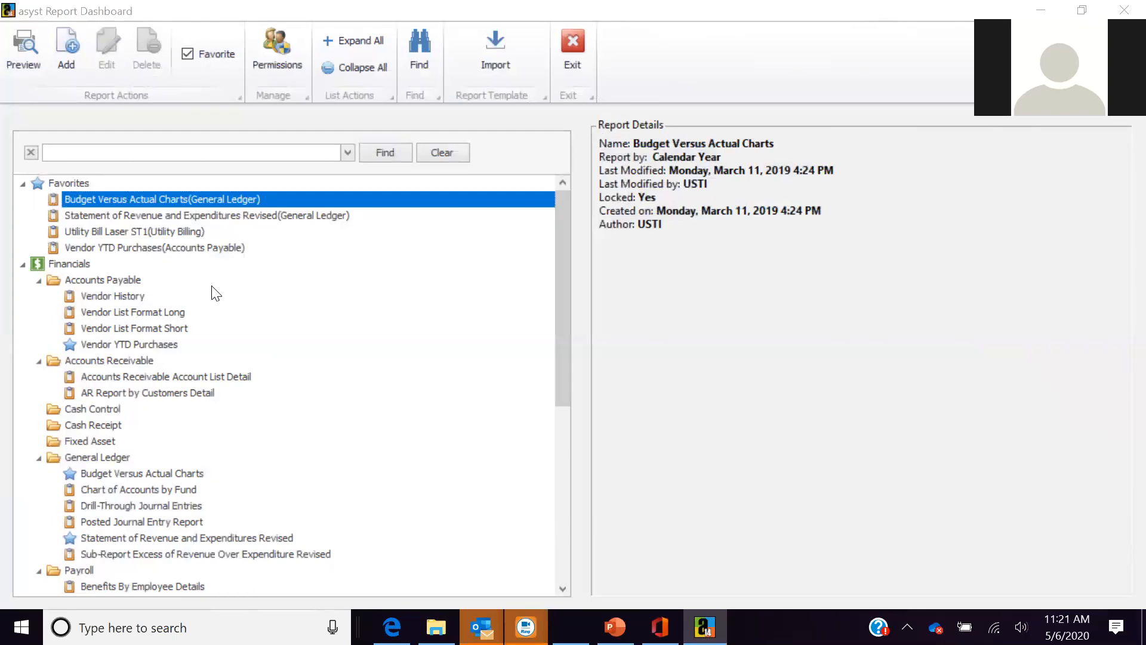
- Exit the dashboard, reopen asyst's Finance modules, then switch to the Questions? slide
{"action": "left_click", "coordinate": [573, 58]}
{"action": "mouse_move", "coordinate": [571, 627]}
{"action": "left_click", "coordinate": [556, 571]}
{"action": "left_click", "coordinate": [83, 474]}
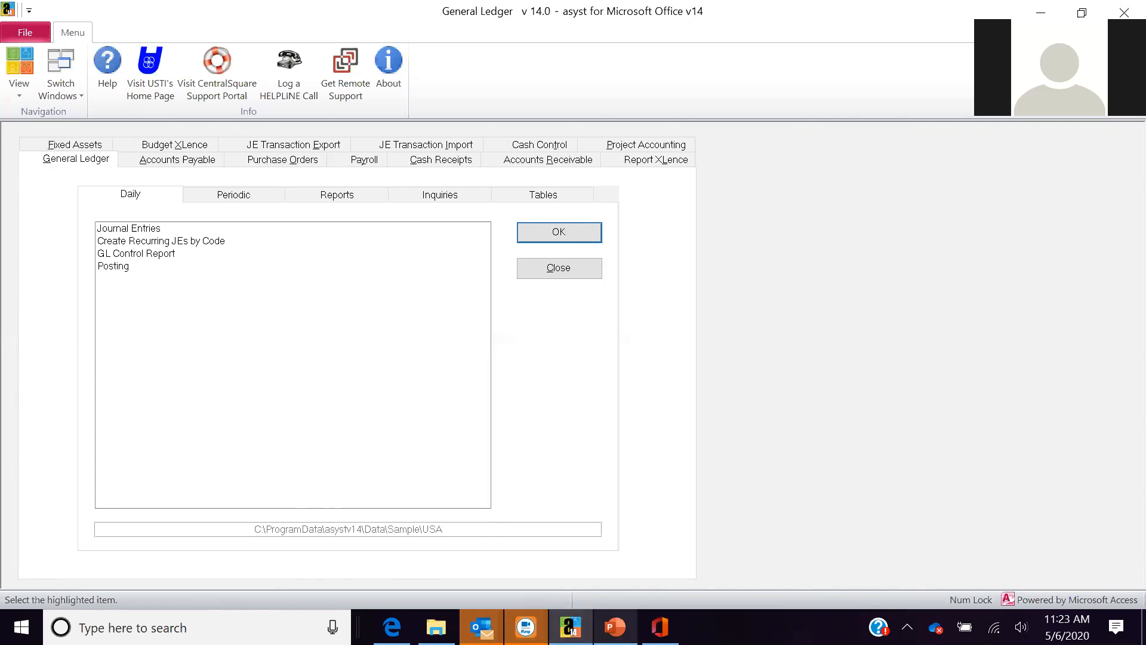
{"action": "left_click", "coordinate": [615, 626]}
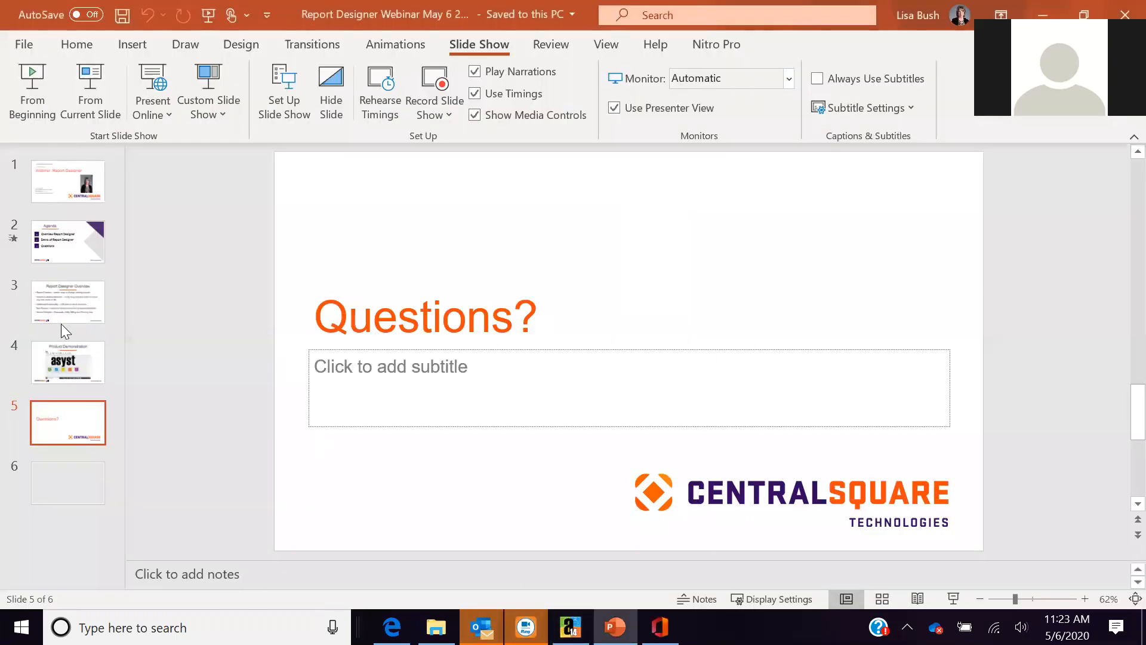